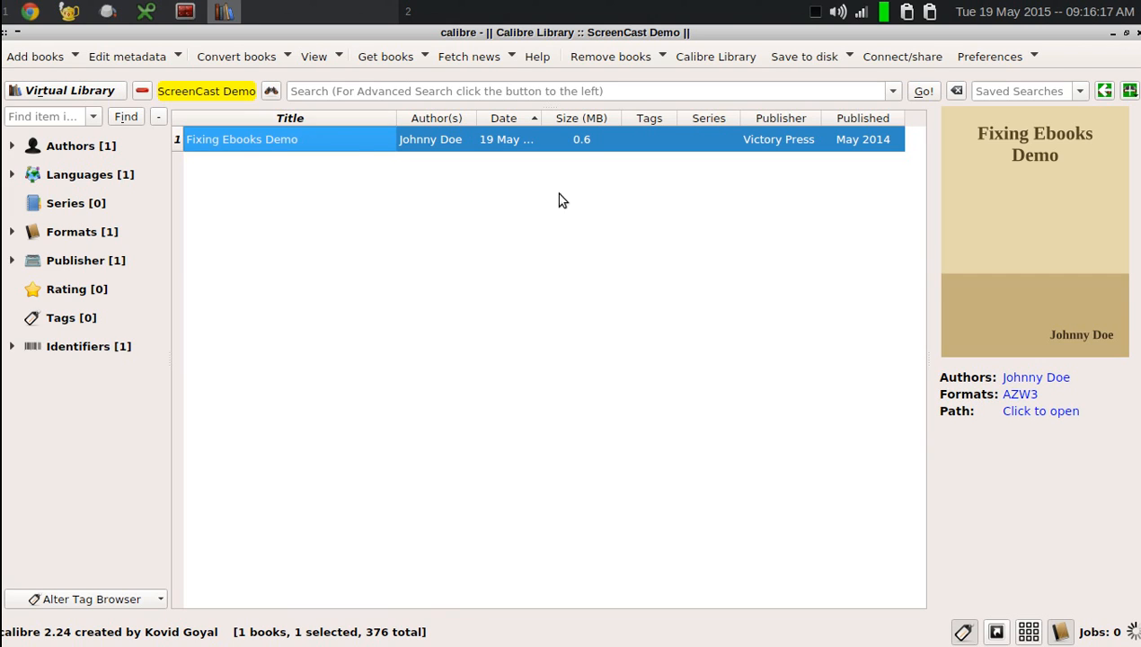
Step: Open the Fixing Ebooks Demo book from the library for editing
right_click(339, 142)
key(Up)
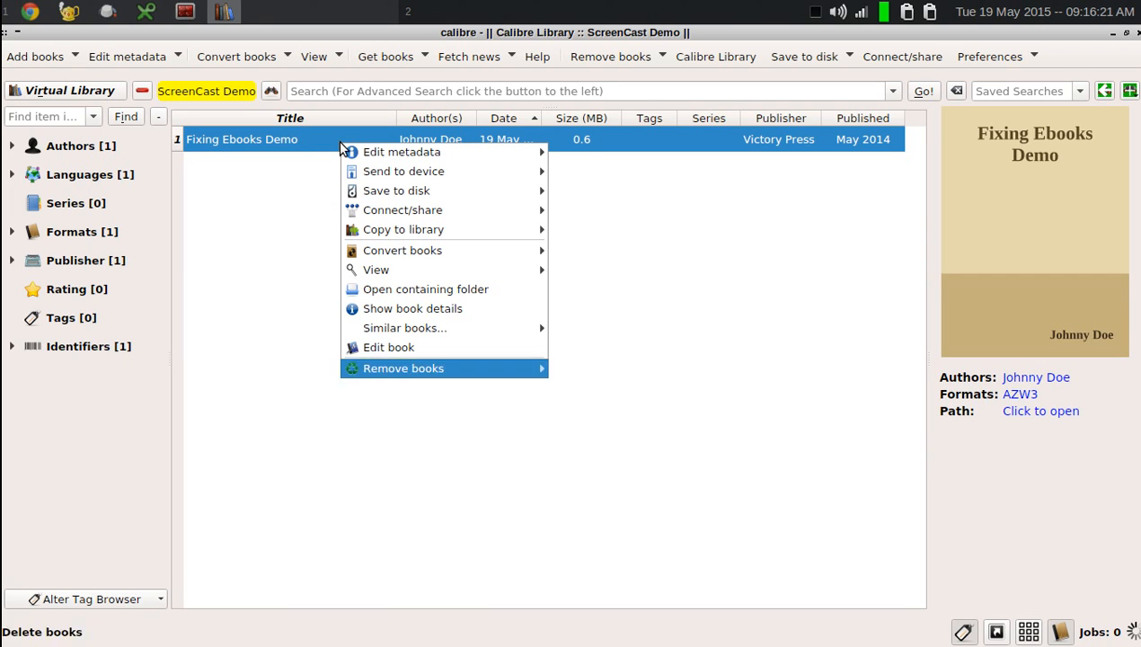
key(Up)
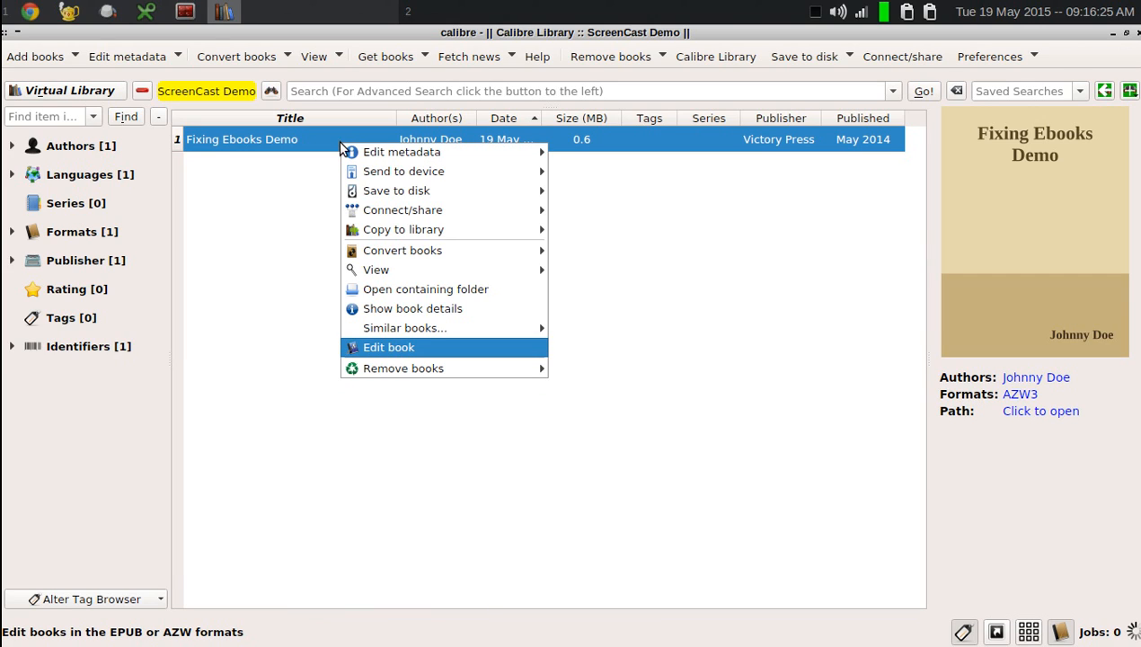
key(Return)
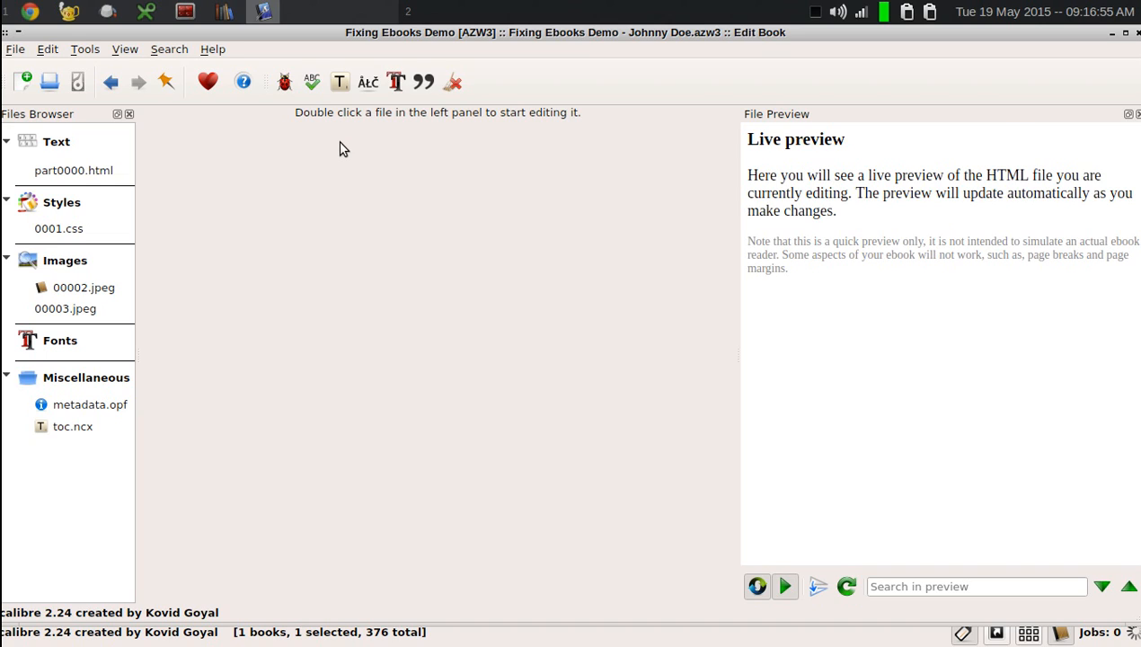
Step: Open the book's text file part0000.html for editing
click(58, 180)
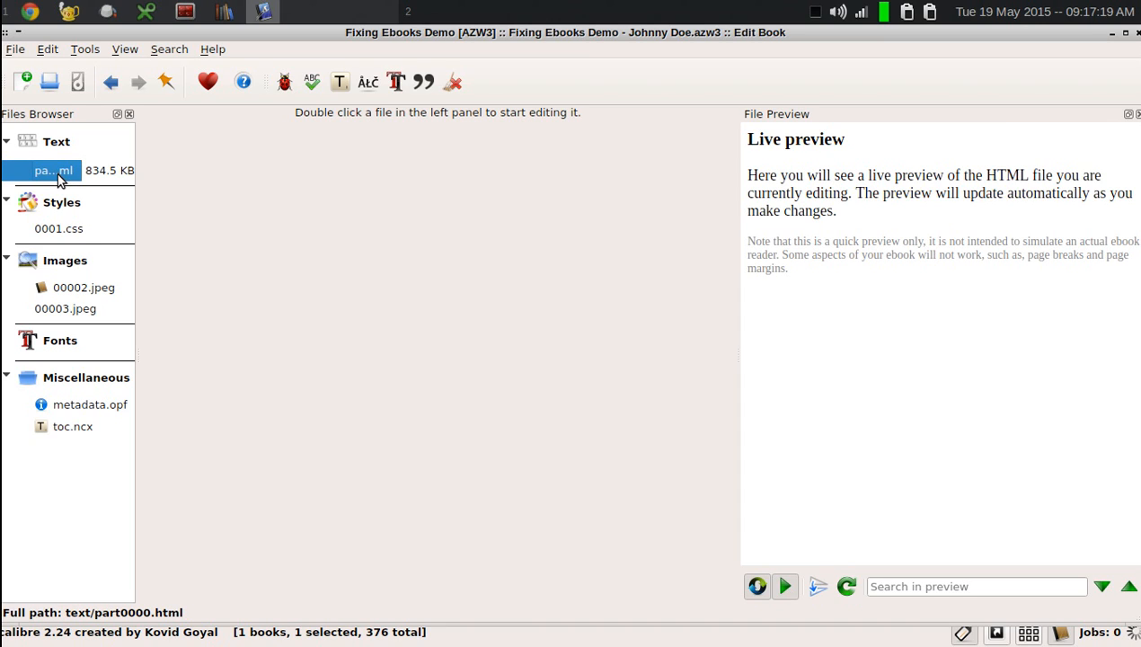
right_click(59, 180)
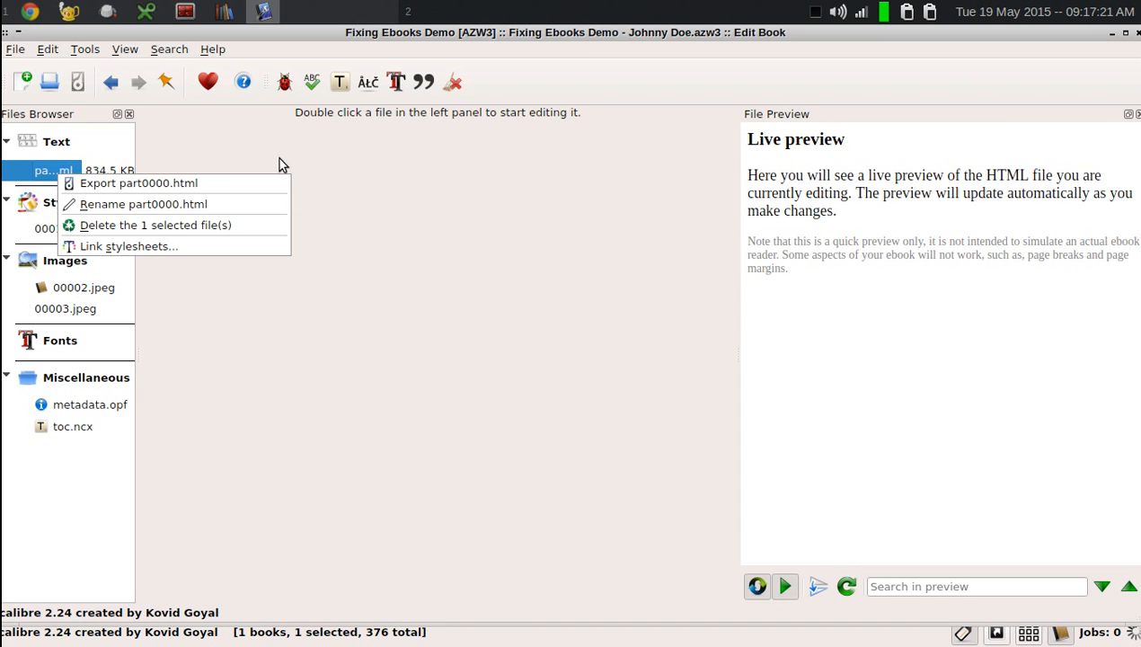
click(452, 151)
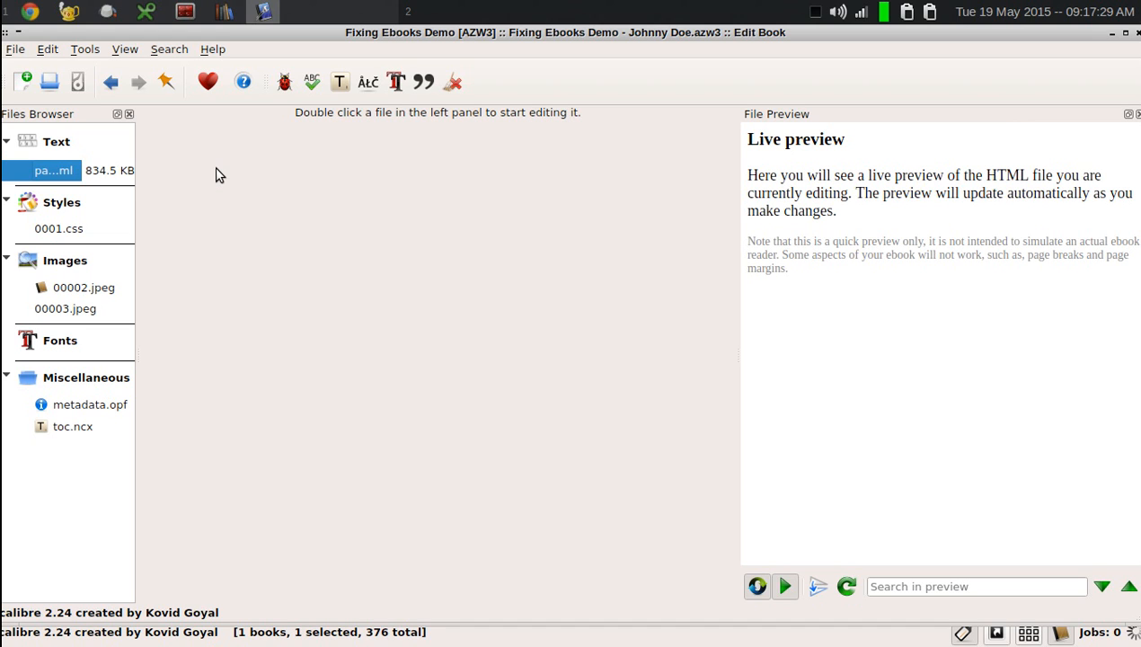
double_click(53, 177)
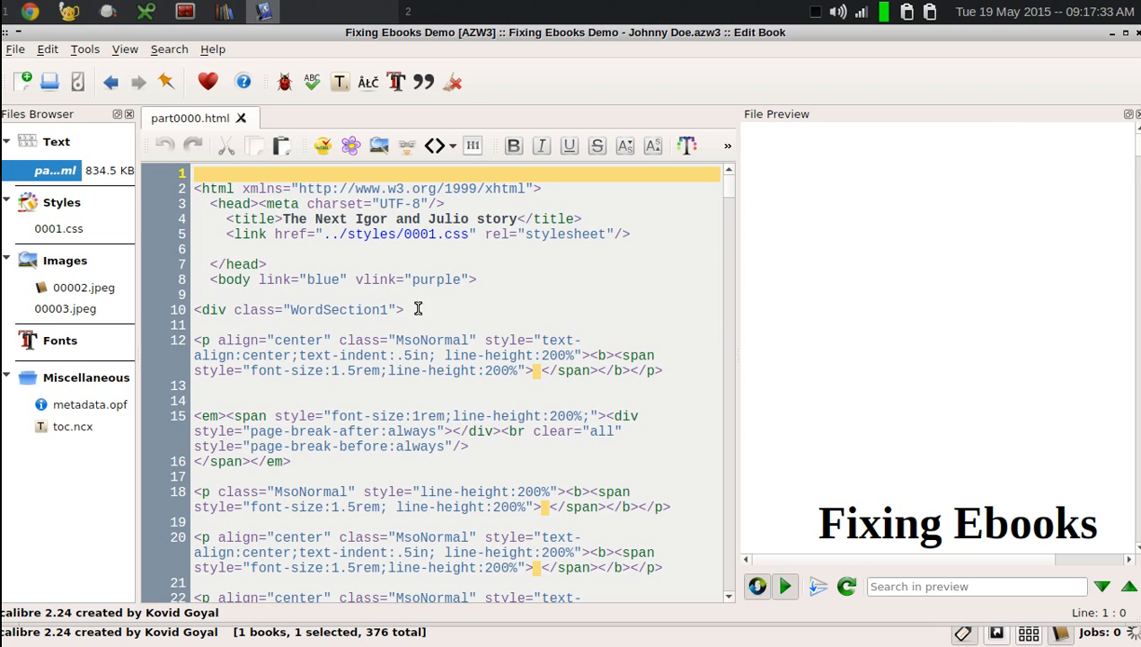
Step: Examine the repeated blank centered paragraphs above the title in part0000.html, around lines 18 to 28
scroll(422, 319, down, 9)
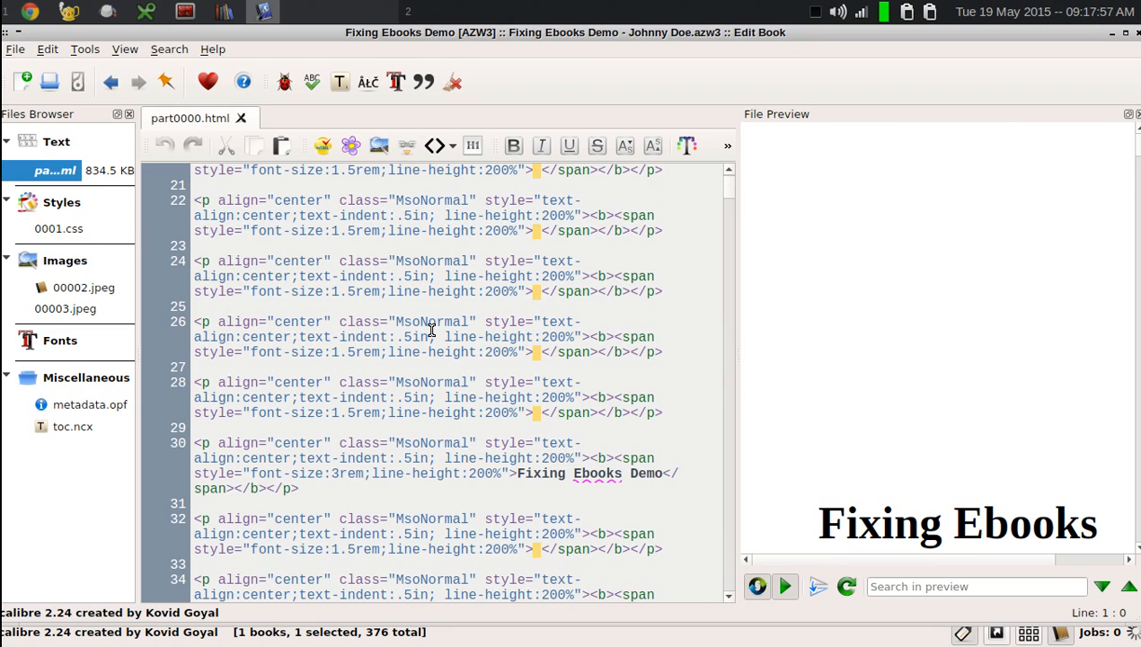
click(386, 310)
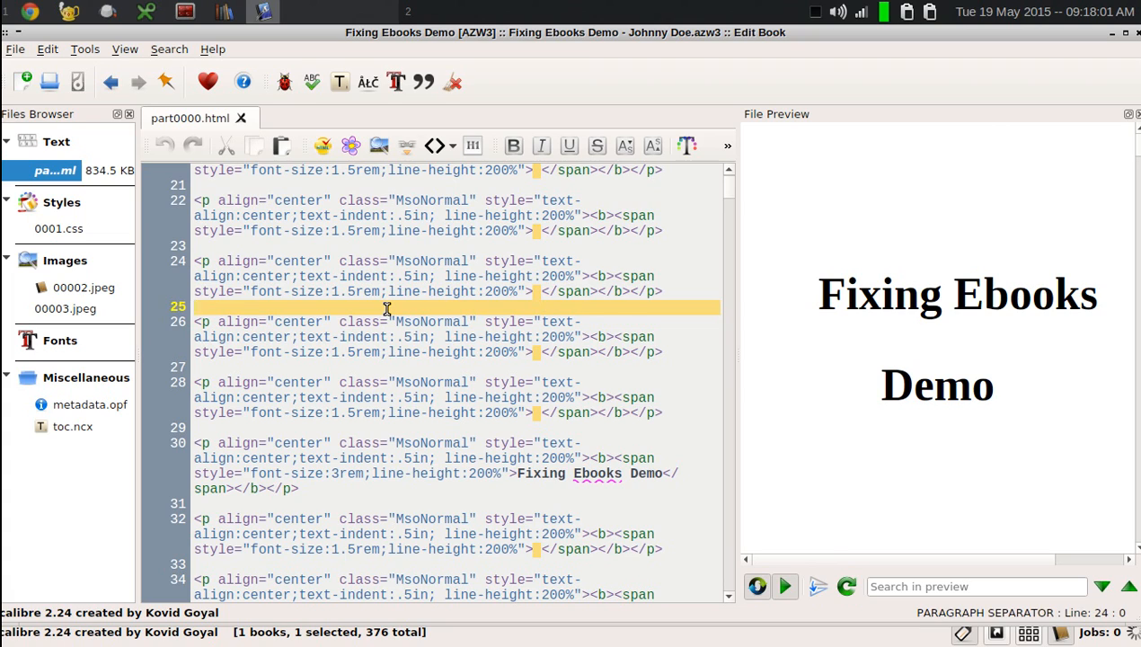
key(Up)
key(Up)
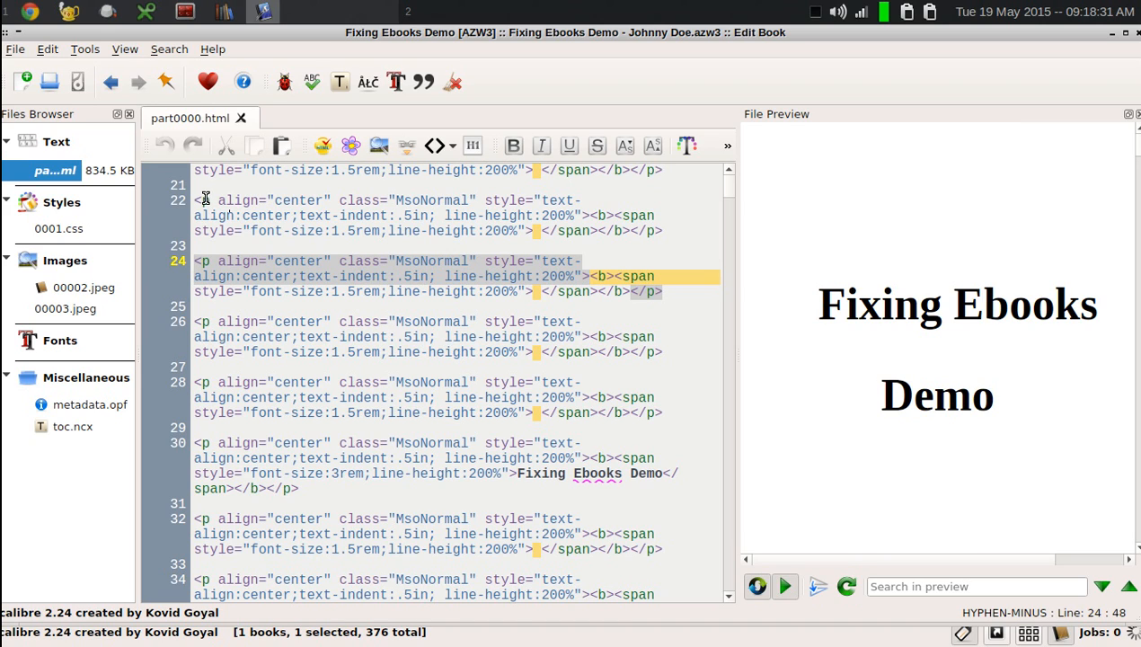
drag(199, 201, 382, 351)
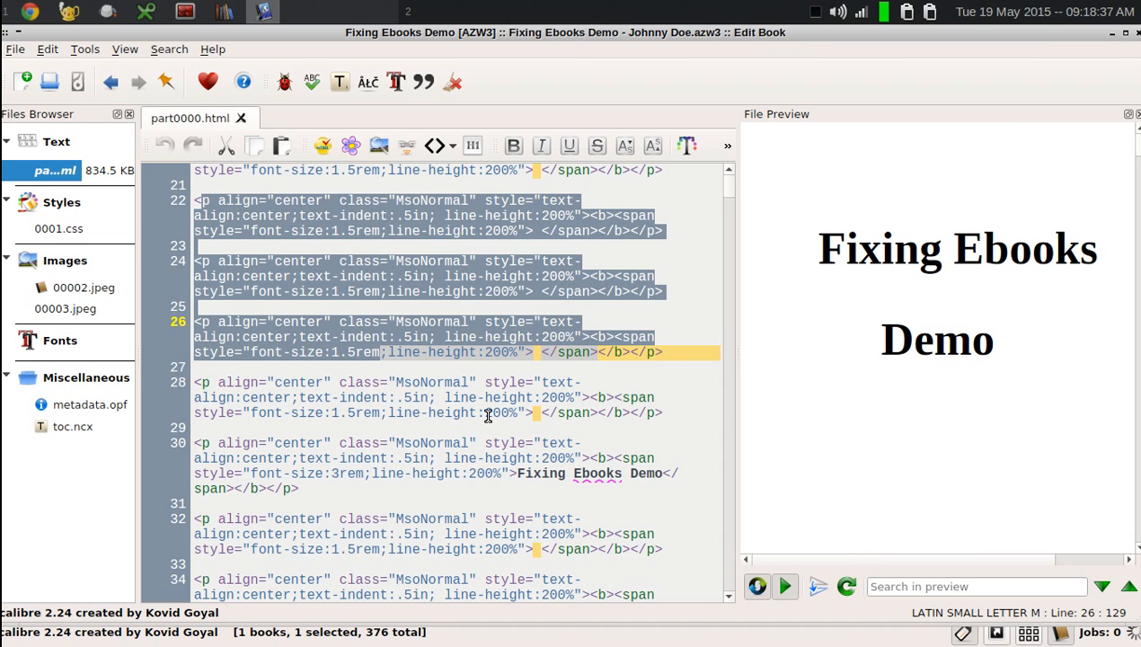
click(488, 415)
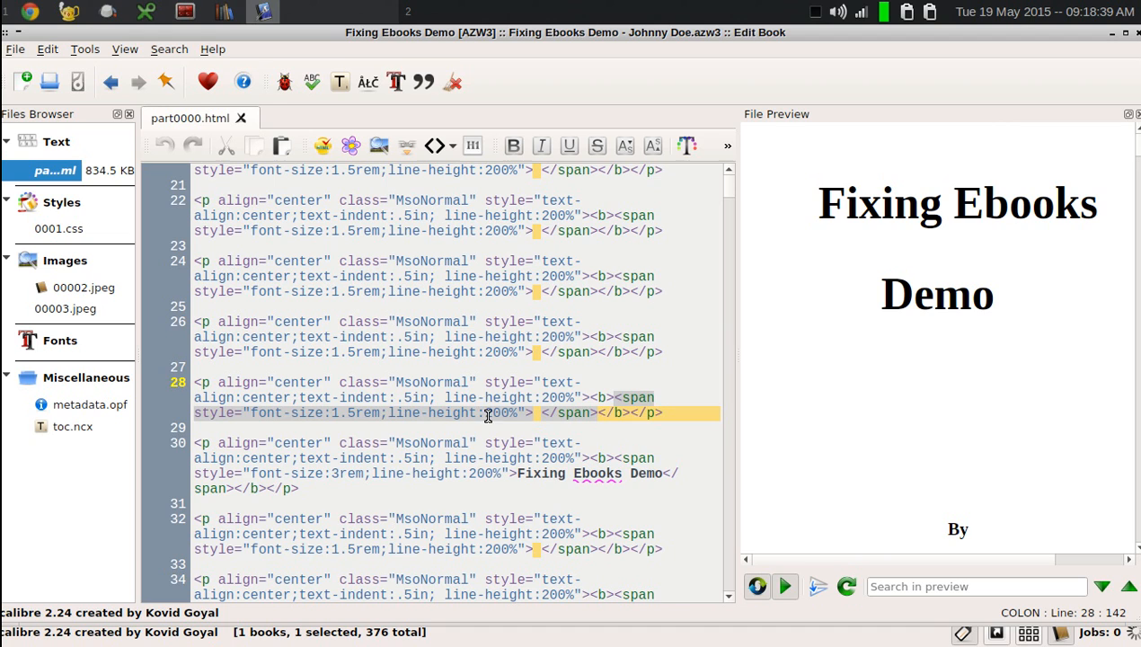
scroll(456, 368, up, 2)
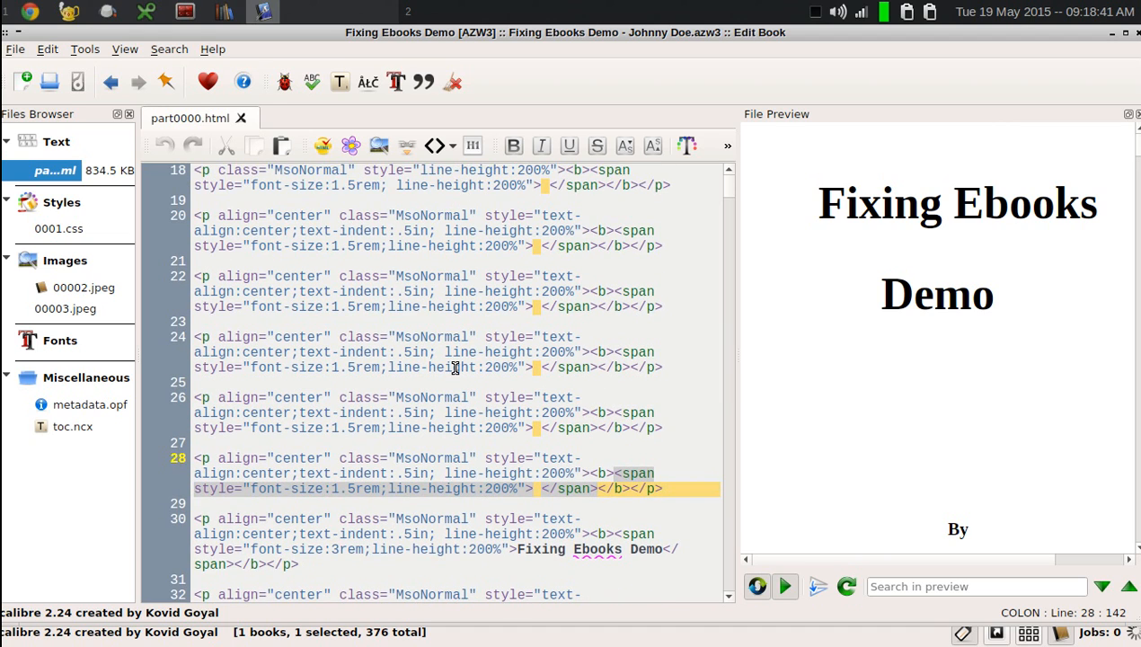
scroll(456, 368, up, 3)
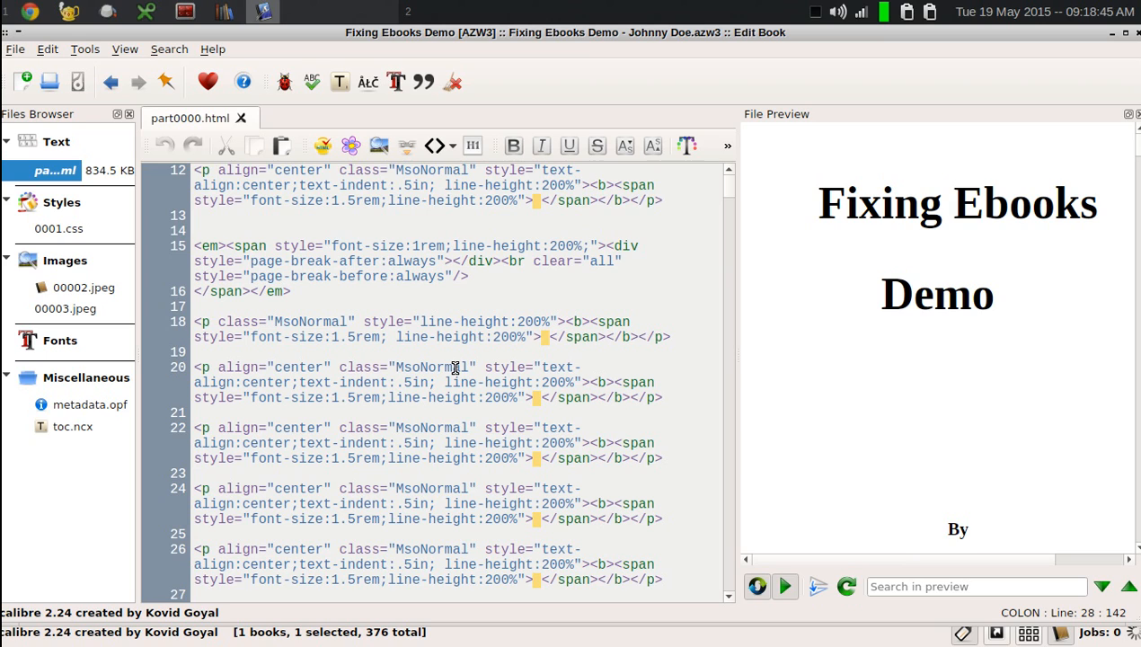
scroll(456, 369, down, 3)
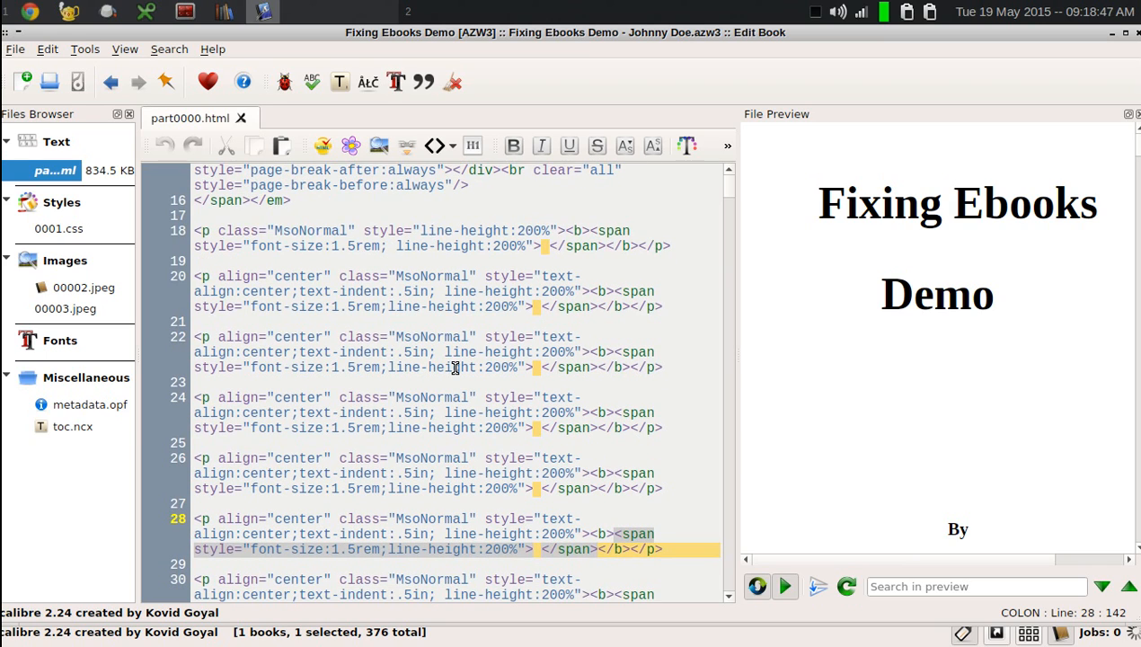
Step: Highlight the inline paragraph and span formatting of the blank paragraph on line 24 to inspect it
click(413, 383)
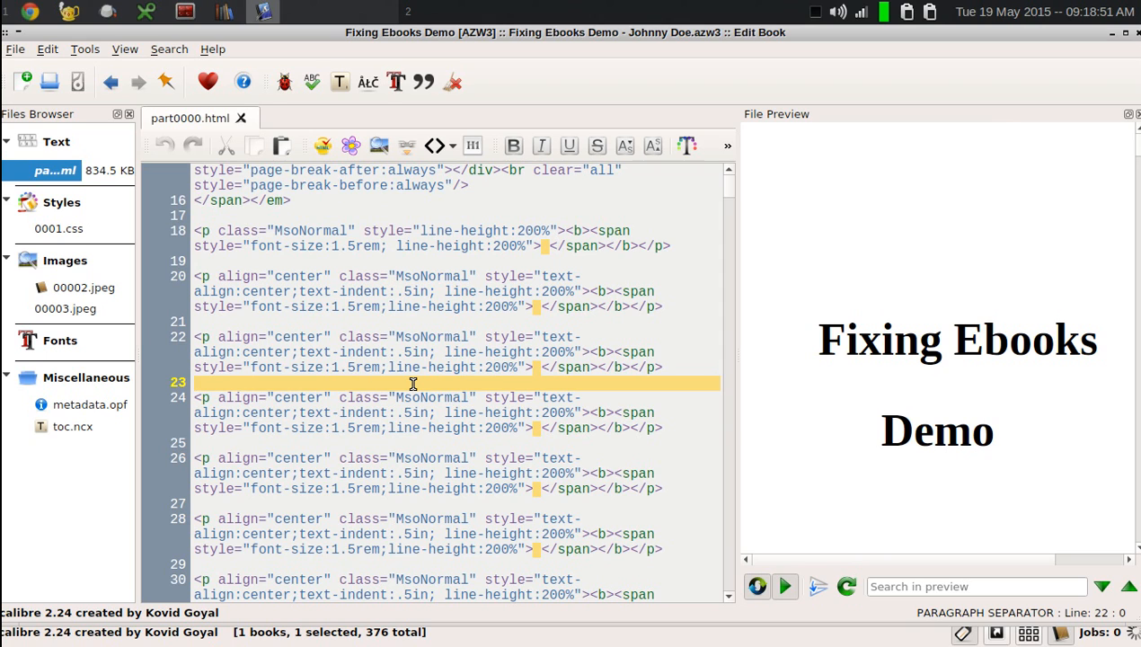
scroll(413, 384, down, 2)
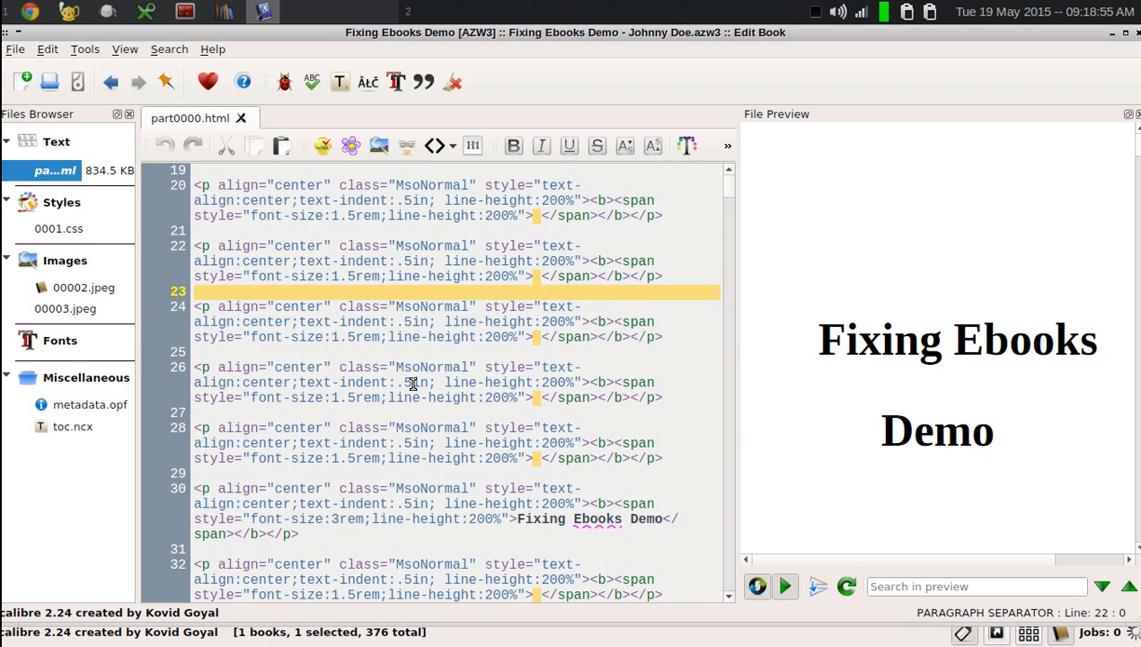
key(Down)
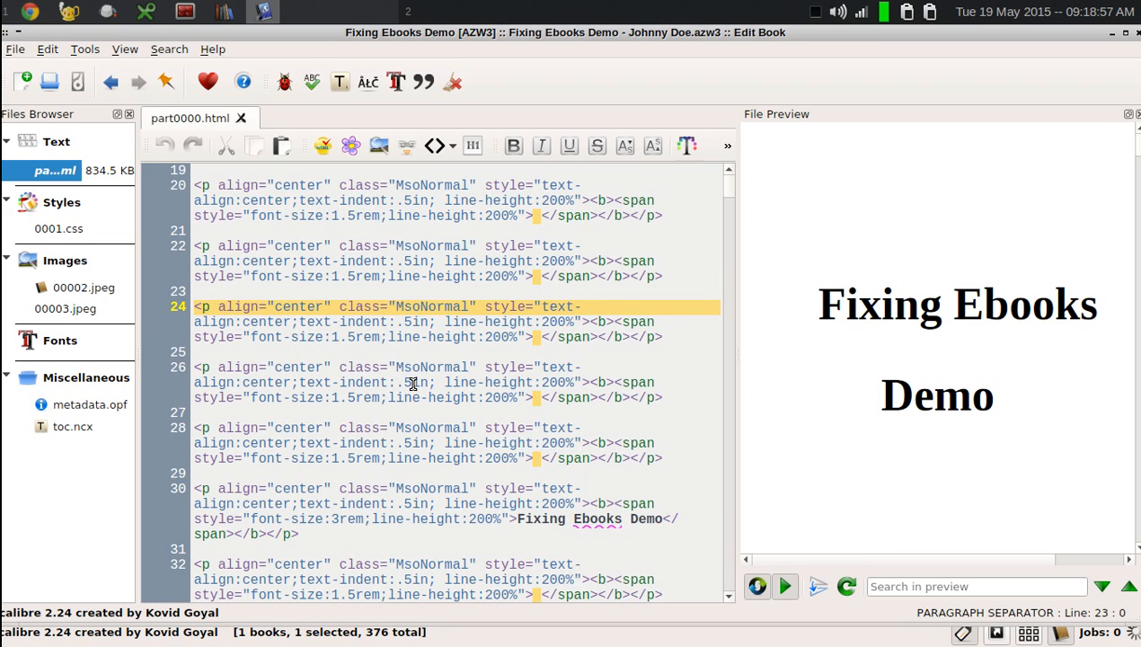
key(Right)
key(Right)
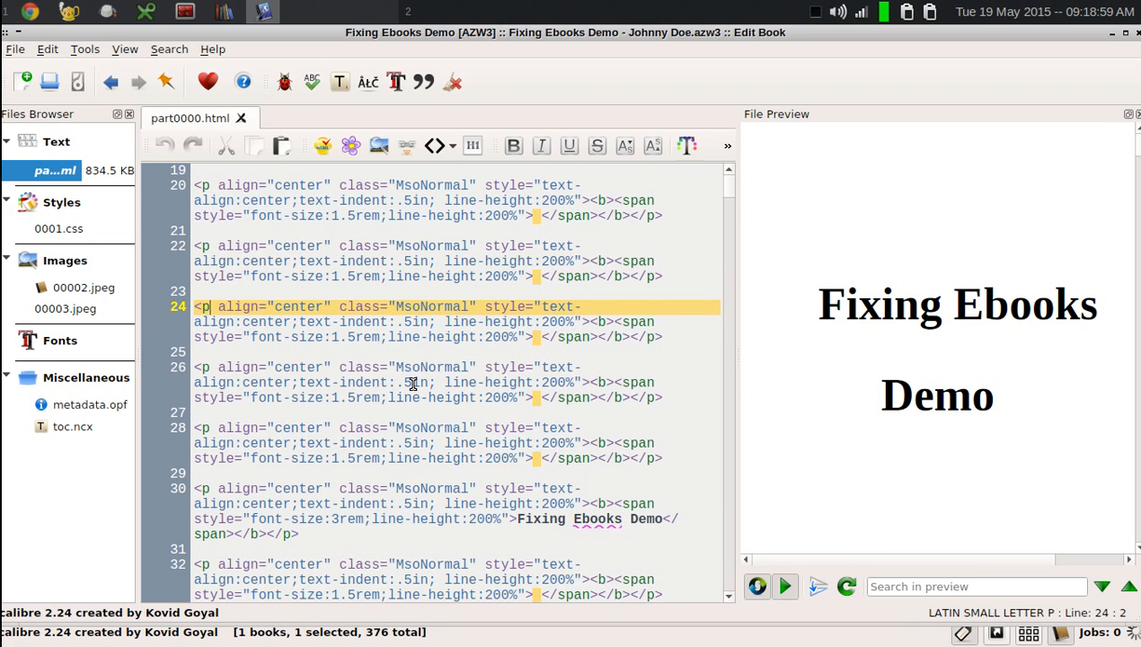
key(shift+Down)
key(shift+Down)
key(shift+Right)
key(shift+Right)
key(shift+Right)
key(shift+Right)
key(shift+Right)
key(shift+Right)
key(shift+Right)
key(shift+Right)
key(shift+Right)
key(shift+Right)
key(shift+Right)
key(shift+Right)
key(shift+Right)
key(shift+Right)
key(shift+Right)
key(shift+Right)
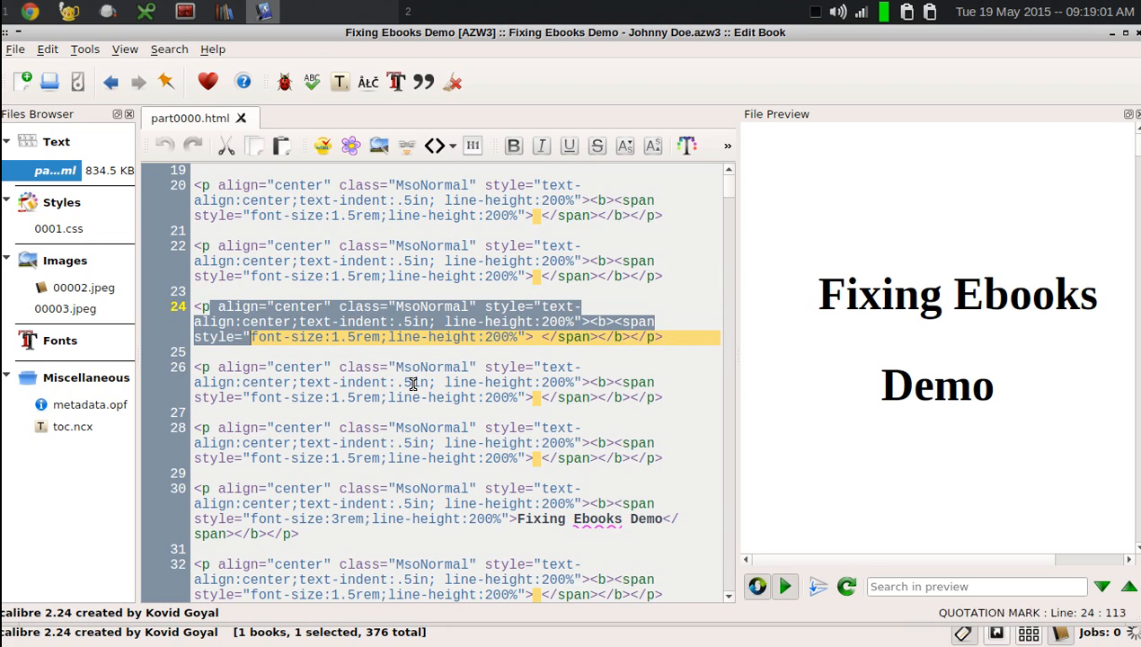
key(shift+Right)
key(shift+Right)
key(shift+Right)
key(shift+Right)
key(shift+Right)
key(shift+Right)
key(shift+Right)
key(shift+Right)
key(shift+Right)
key(shift+Right)
key(shift+Right)
key(shift+Right)
key(shift+Right)
key(shift+Right)
key(shift+Right)
key(shift+Right)
key(shift+Right)
key(shift+Right)
key(shift+Right)
key(shift+Right)
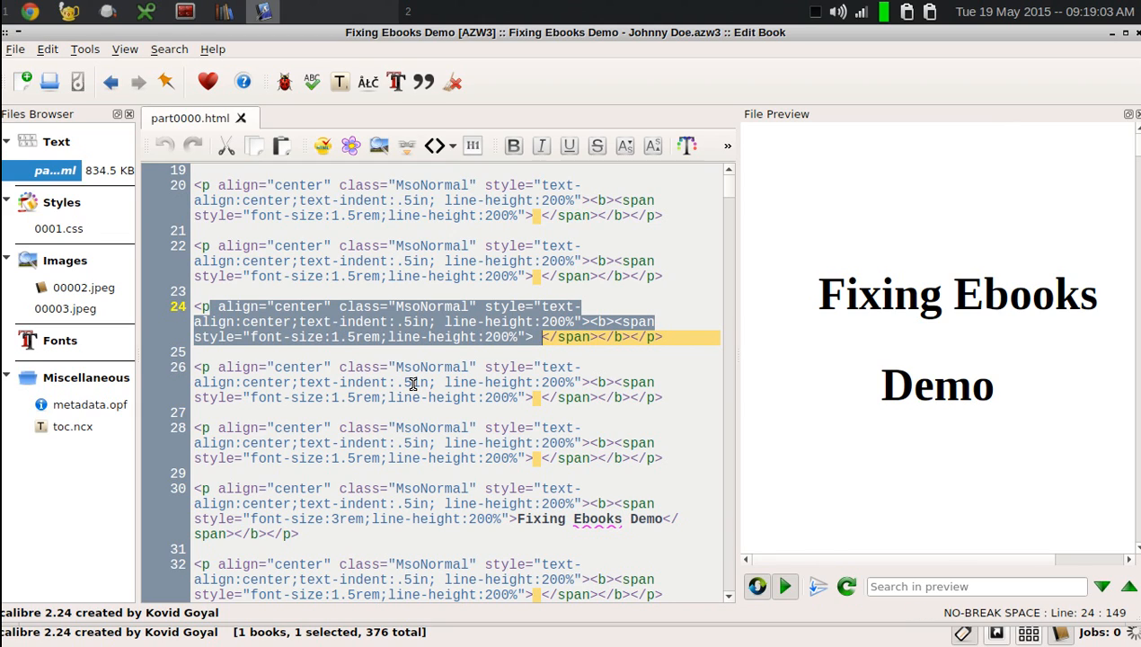
key(shift+Left)
key(shift+Left)
key(shift+Right)
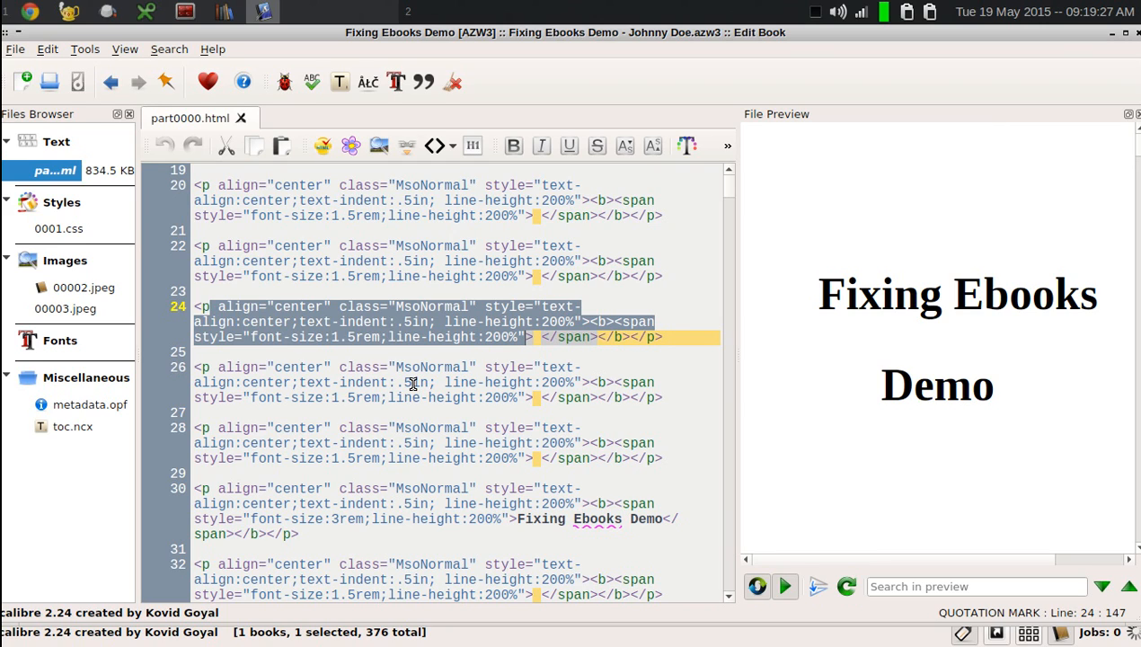
click(411, 384)
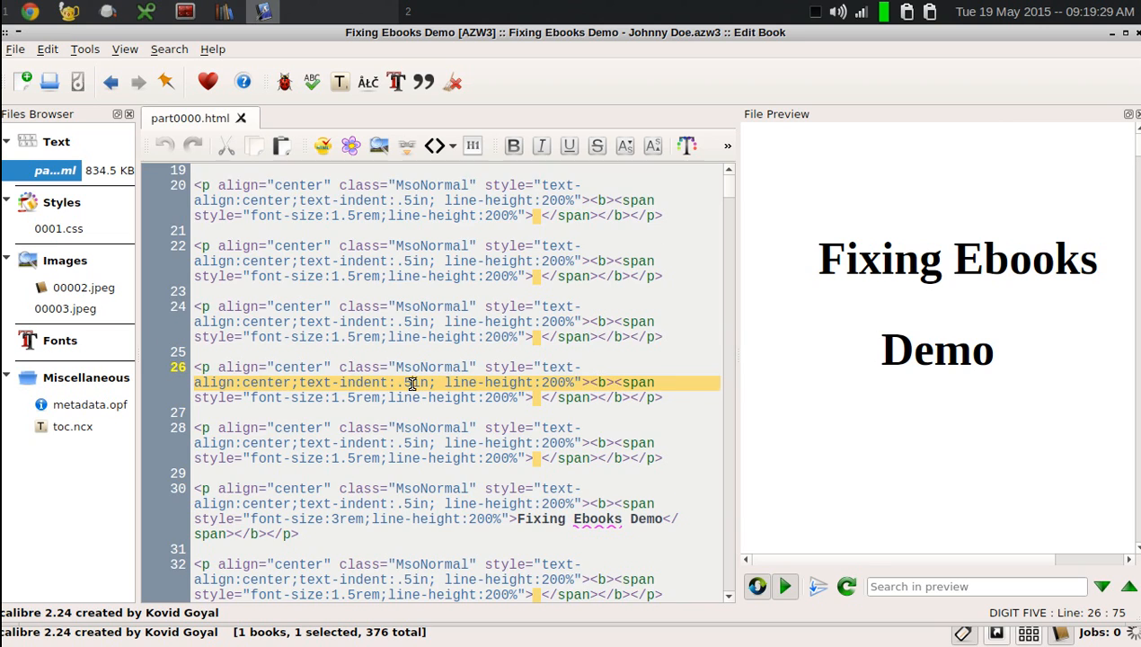
Step: Inspect the span formatting in front of the "Fixing Ebooks Demo" title text on line 30
scroll(411, 384, down, 6)
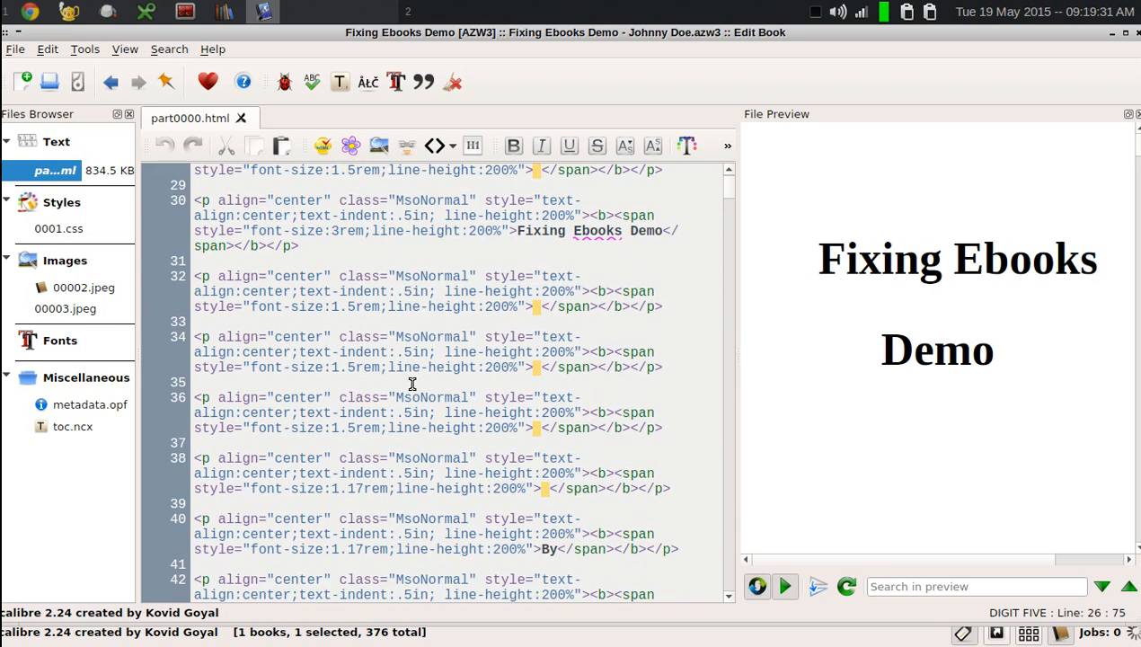
scroll(412, 383, down, 1)
scroll(411, 384, down, 1)
scroll(412, 383, up, 1)
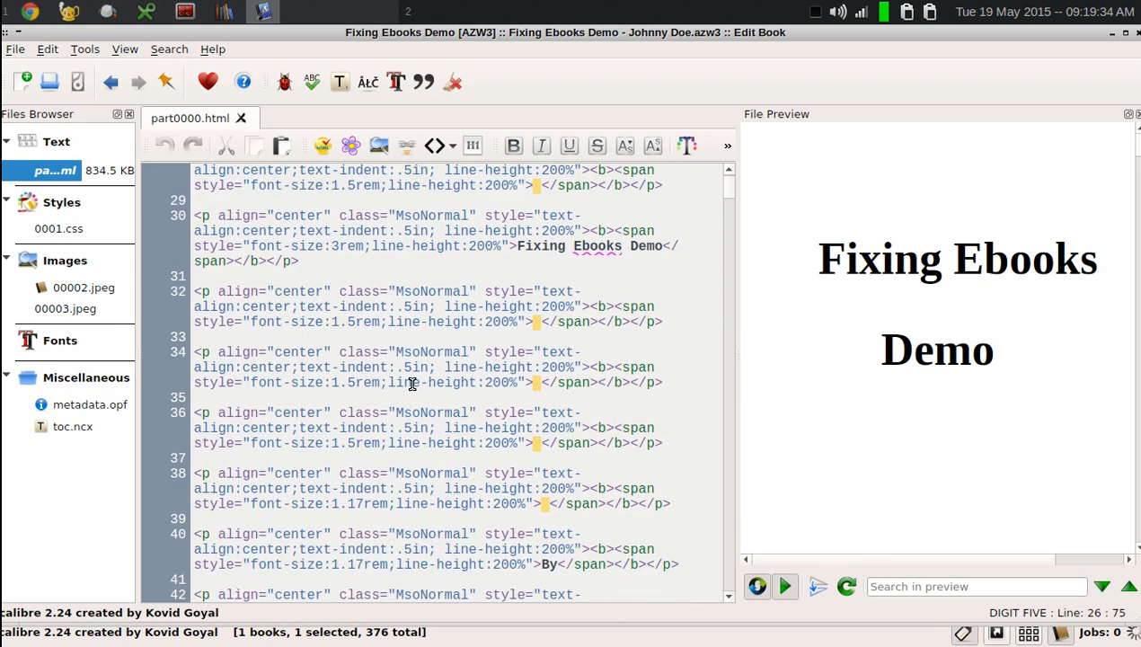
click(519, 245)
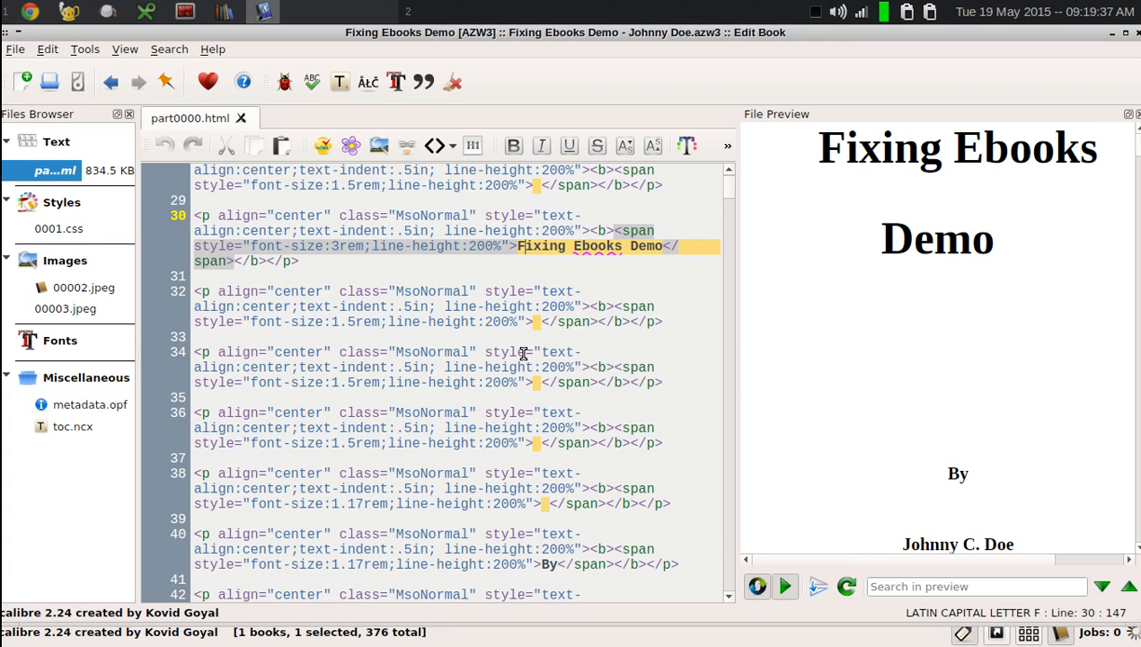
key(Left)
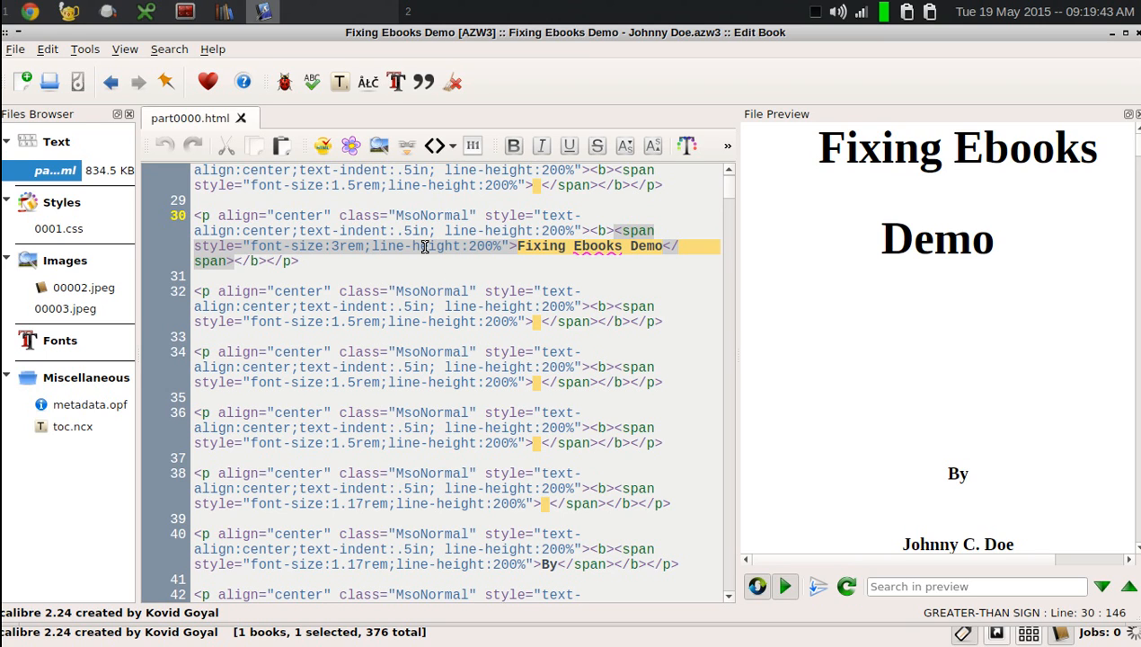
Step: Locate the "This is a work of fiction" paragraph on line 52 and highlight its MsoNormal class attribute
scroll(424, 246, down, 3)
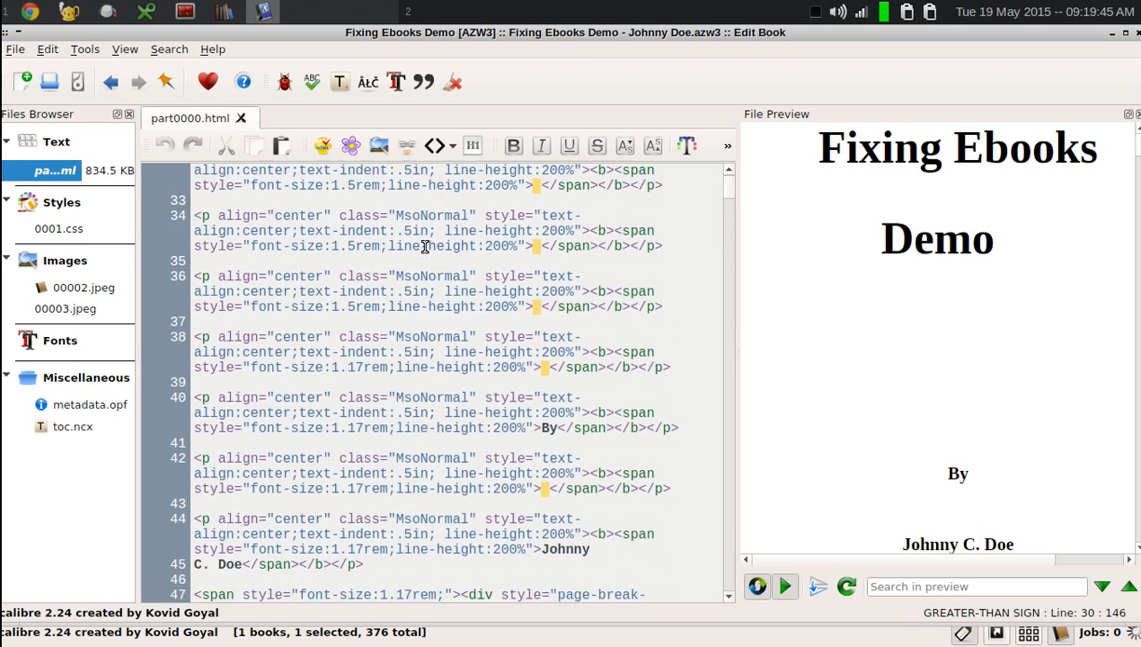
scroll(424, 247, down, 7)
scroll(425, 246, down, 3)
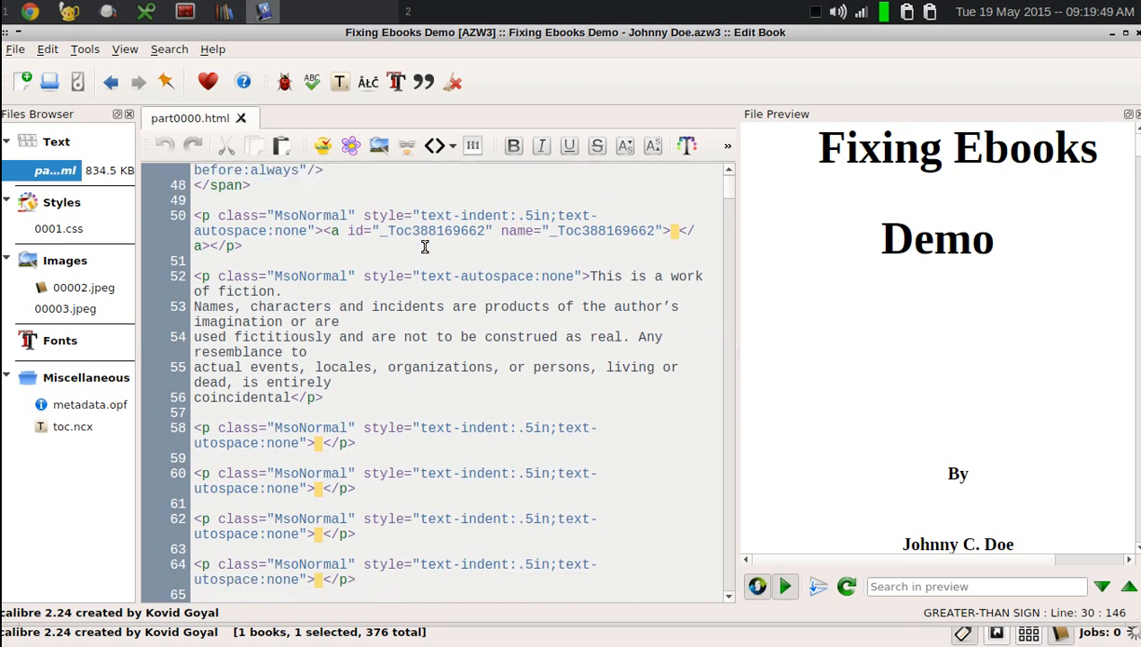
scroll(425, 246, down, 1)
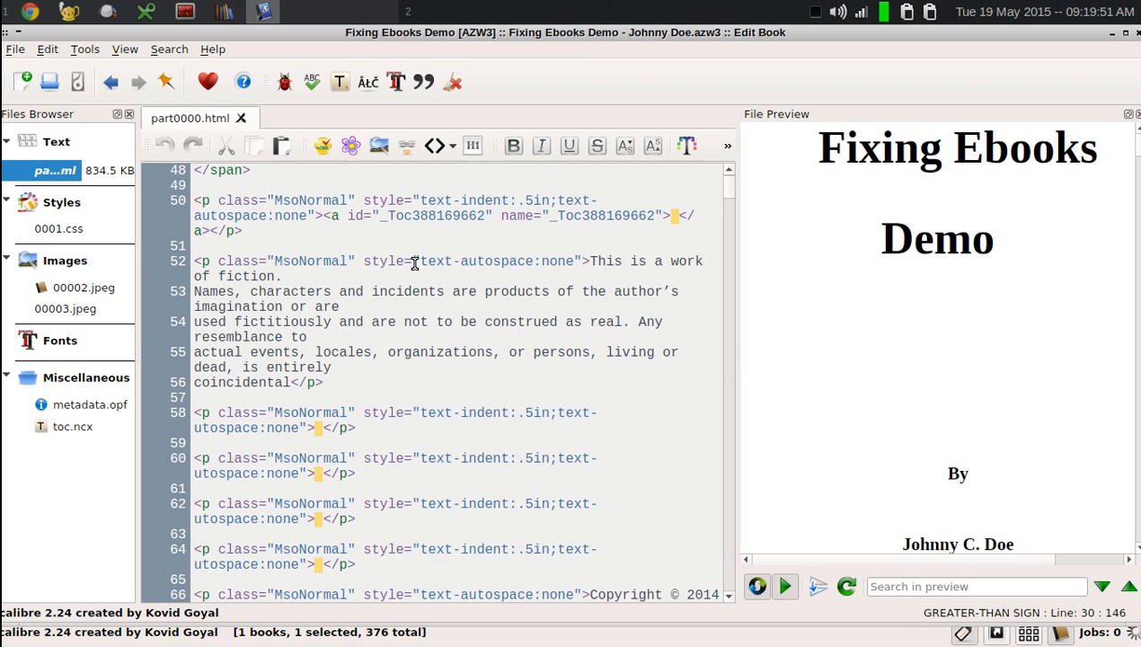
click(414, 262)
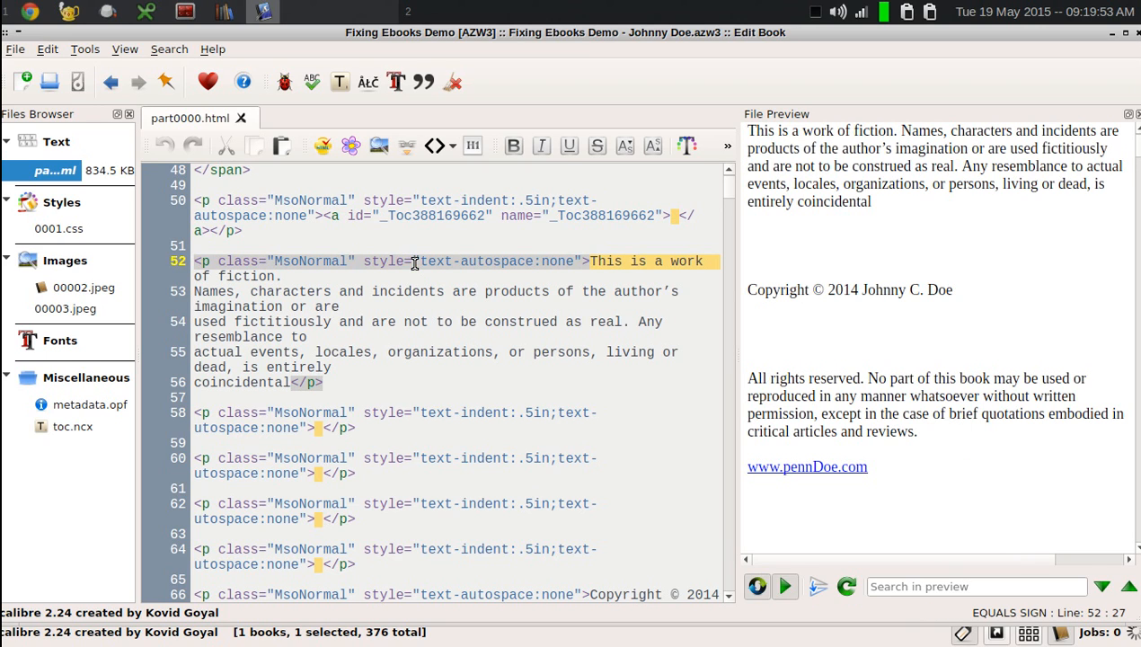
drag(196, 261, 357, 261)
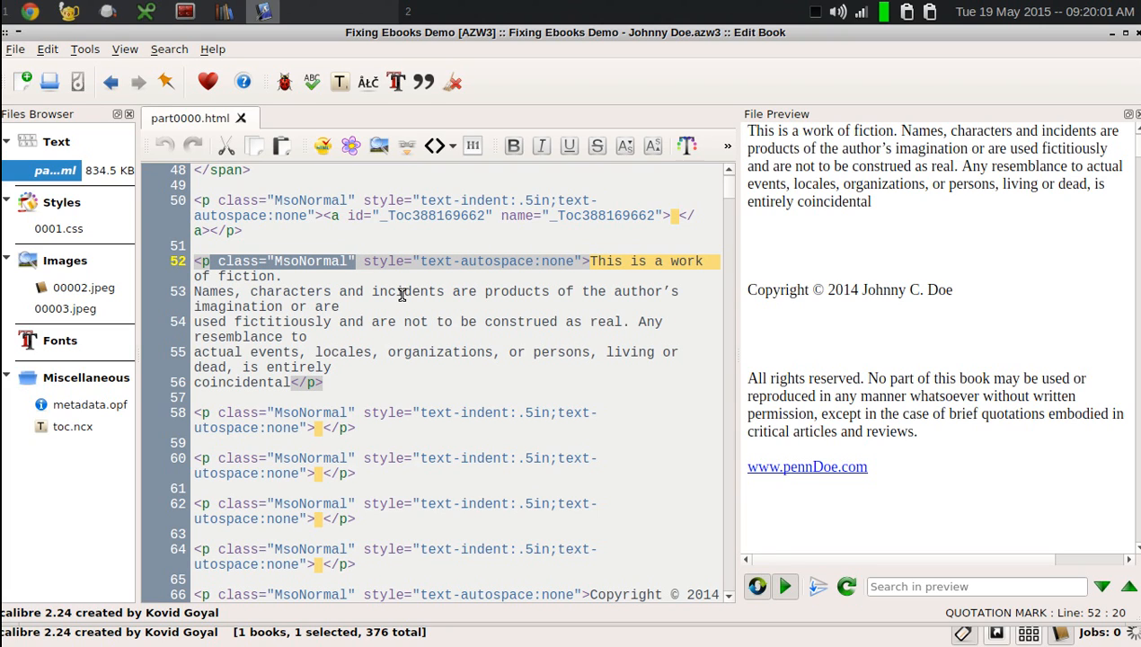
key(End)
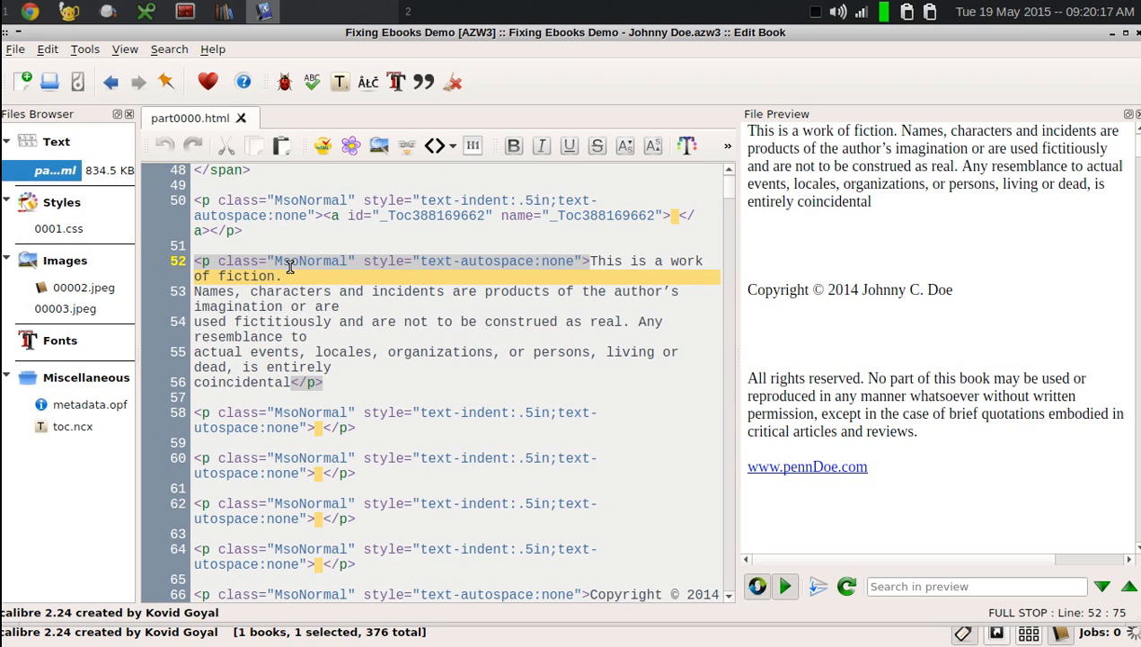
Step: Look through the copyright page and table of contents markup down to the headings after the "Coming Soon" entry
scroll(330, 426, down, 1)
scroll(331, 425, down, 7)
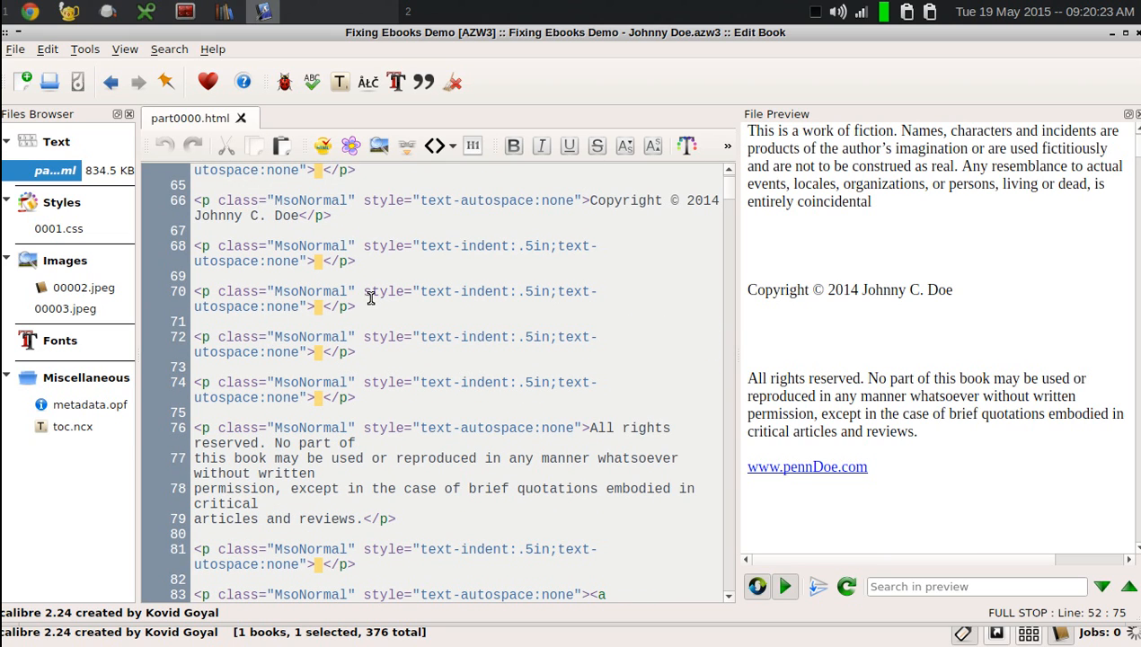
scroll(370, 298, down, 20)
scroll(754, 182, down, 20)
scroll(755, 182, down, 3)
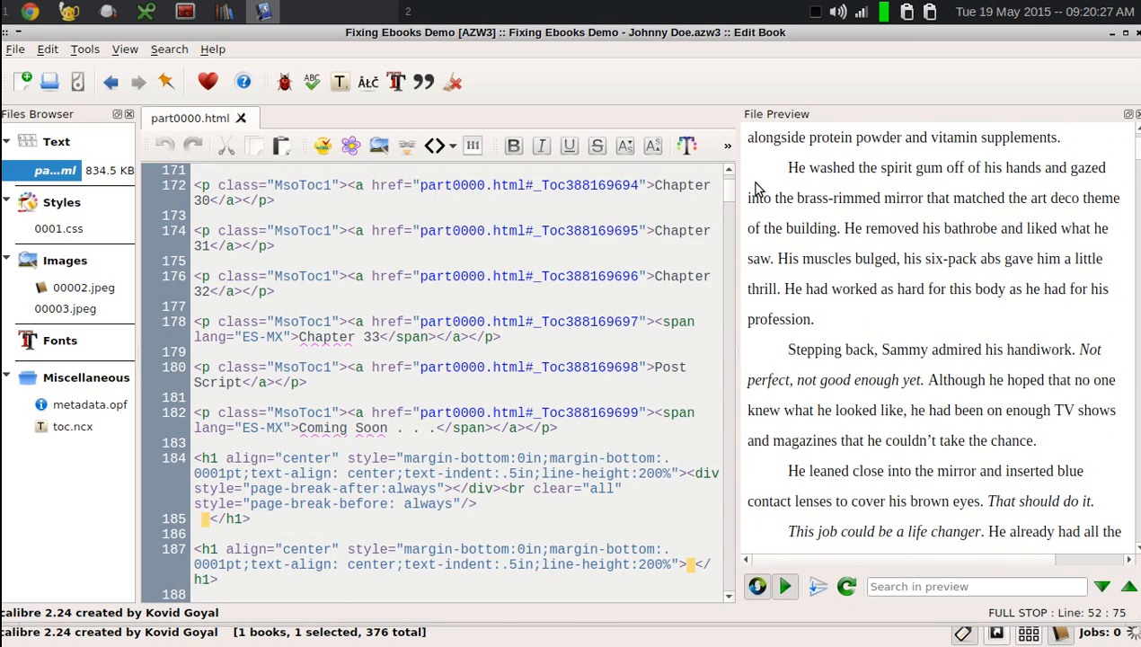
Step: Locate the Chapter 1 heading on line 199 past the blank h1 headings and place the cursor in its text
scroll(519, 340, down, 3)
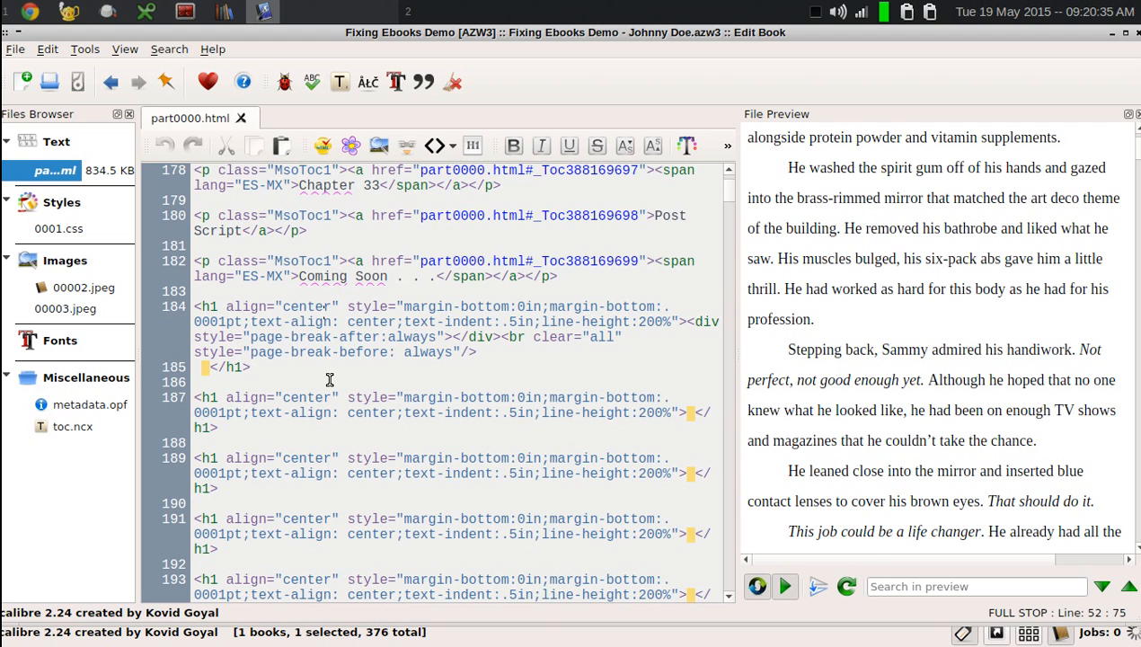
scroll(330, 380, down, 5)
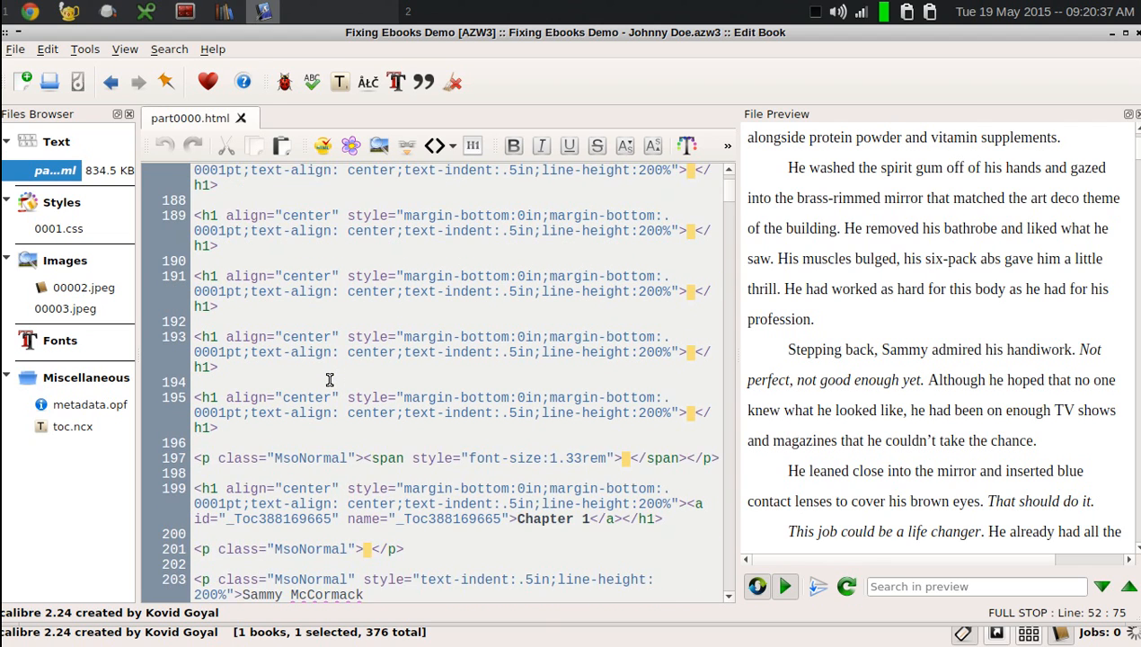
scroll(330, 380, up, 1)
scroll(330, 380, down, 3)
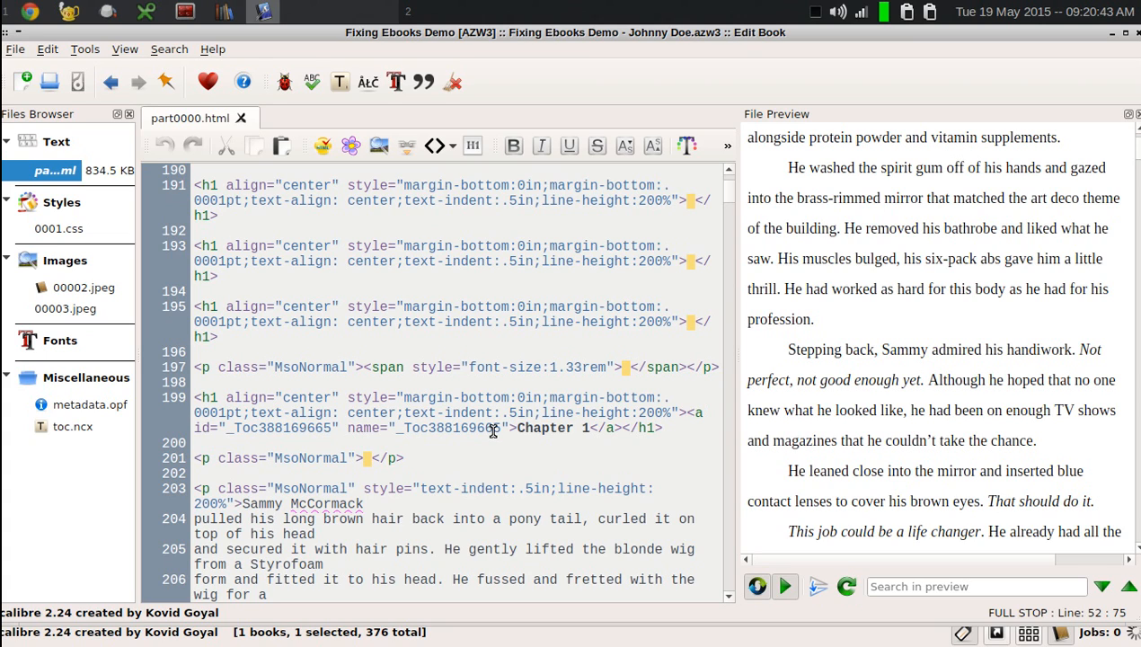
click(527, 430)
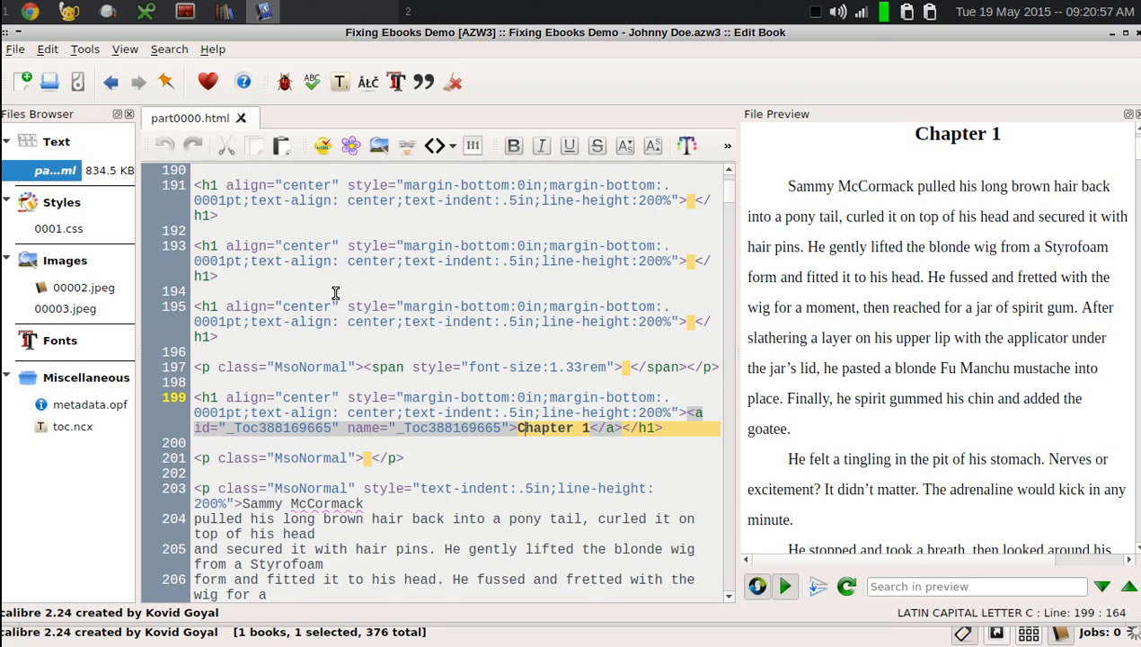
Step: Look through the opening paragraphs of Chapter 1 in the preview to examine how they are rendered
scroll(335, 293, down, 2)
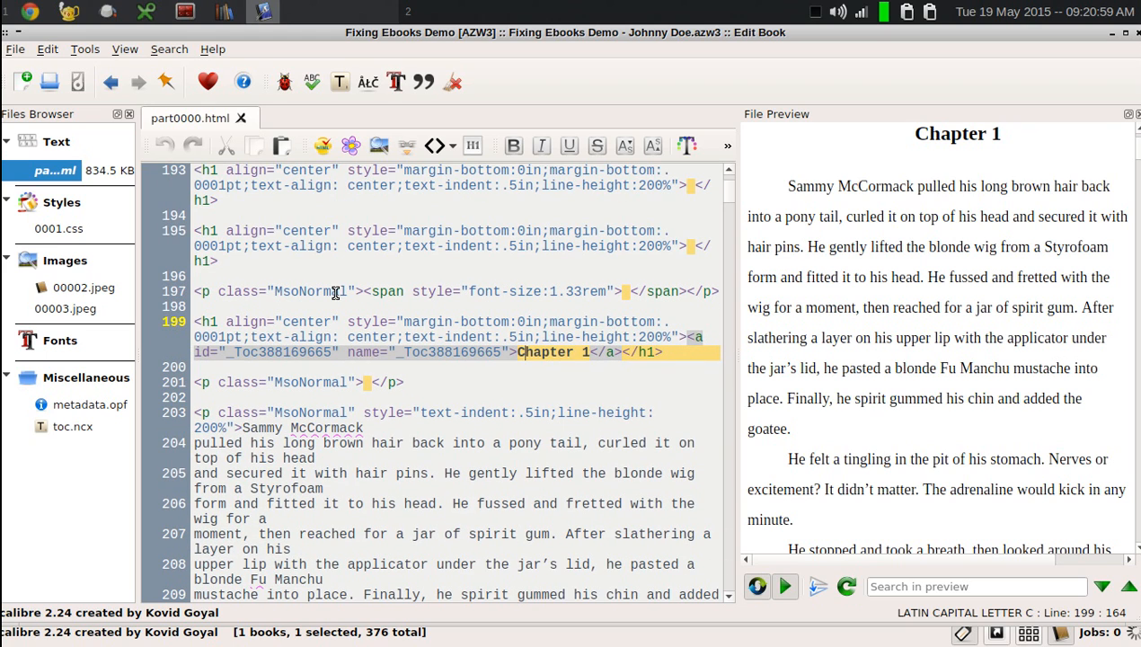
scroll(810, 218, down, 2)
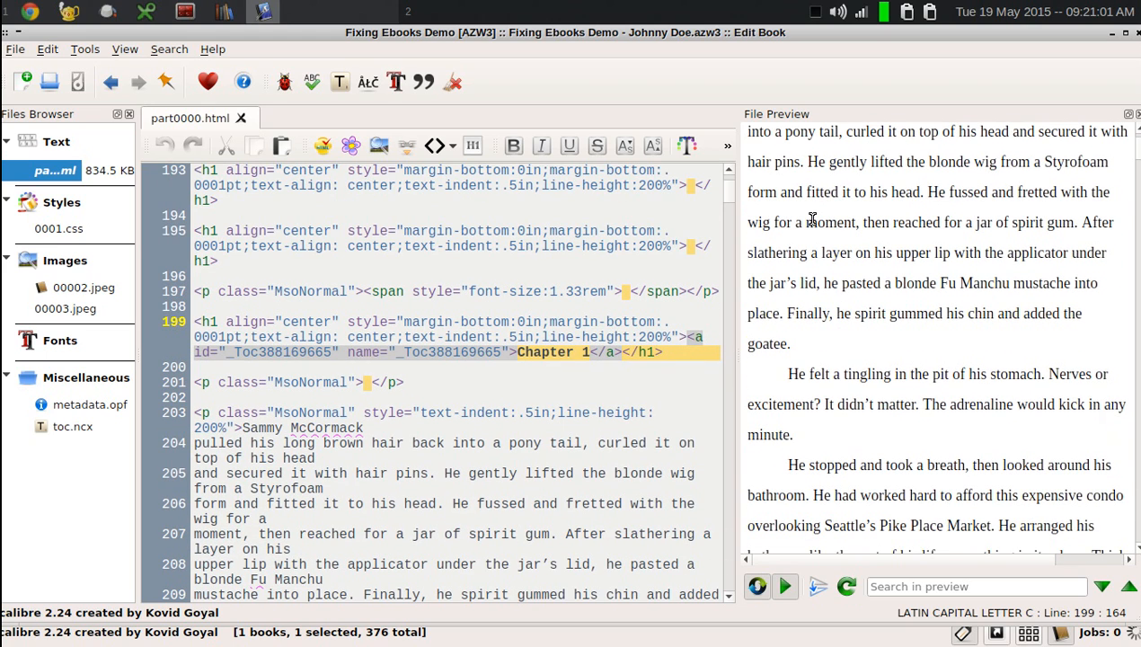
scroll(813, 222, down, 4)
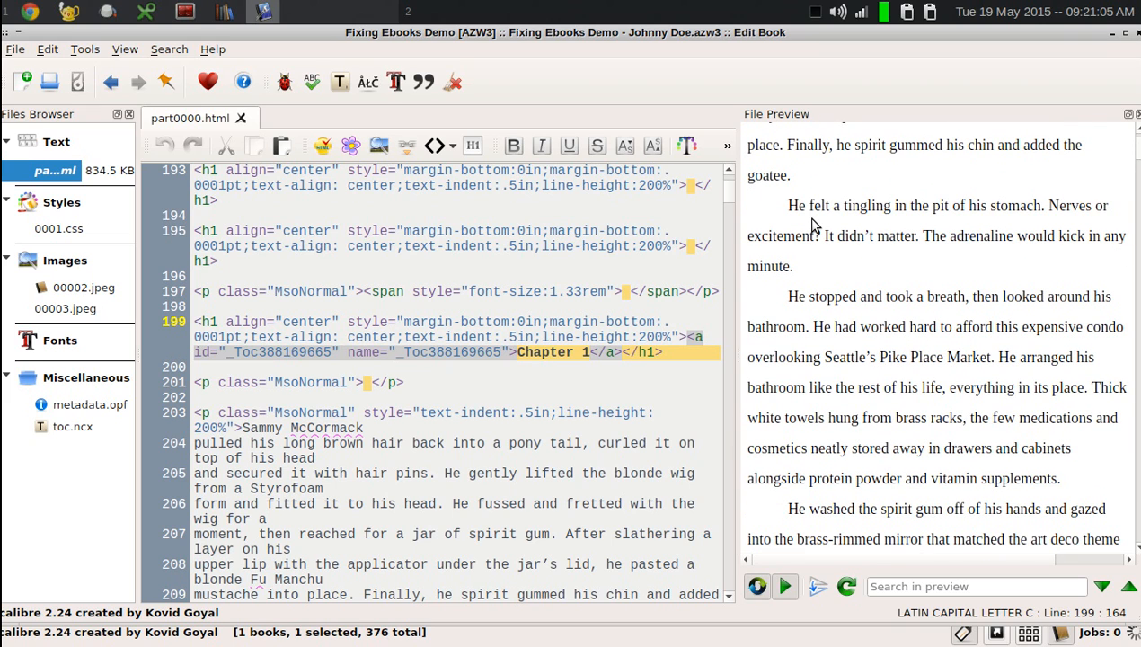
scroll(813, 225, down, 2)
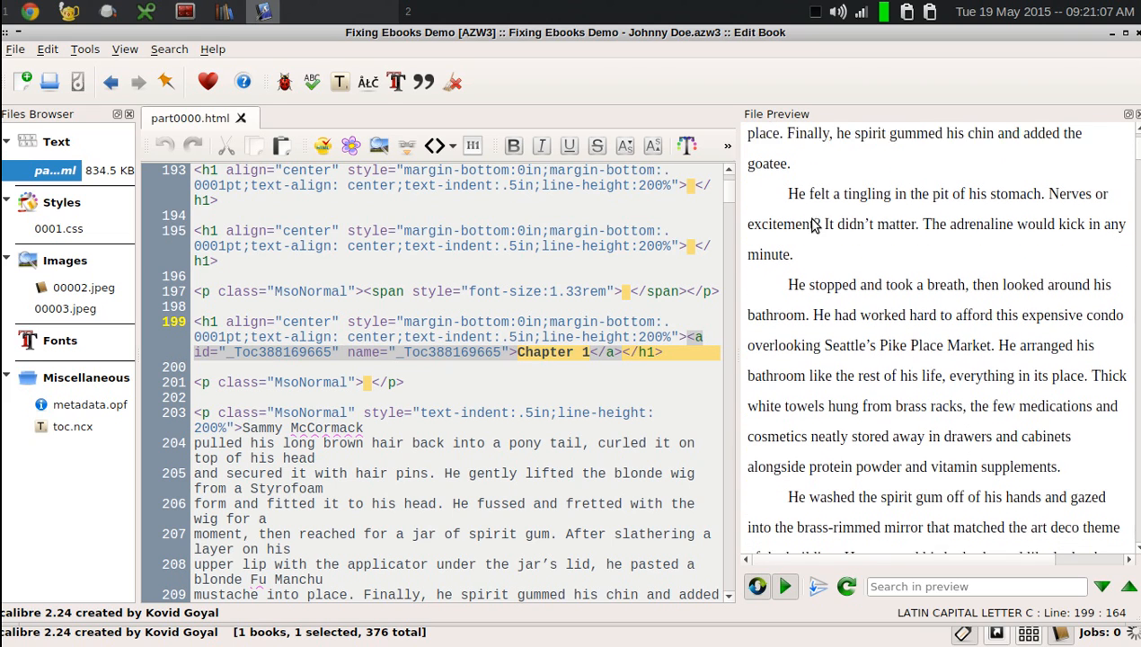
scroll(812, 222, down, 1)
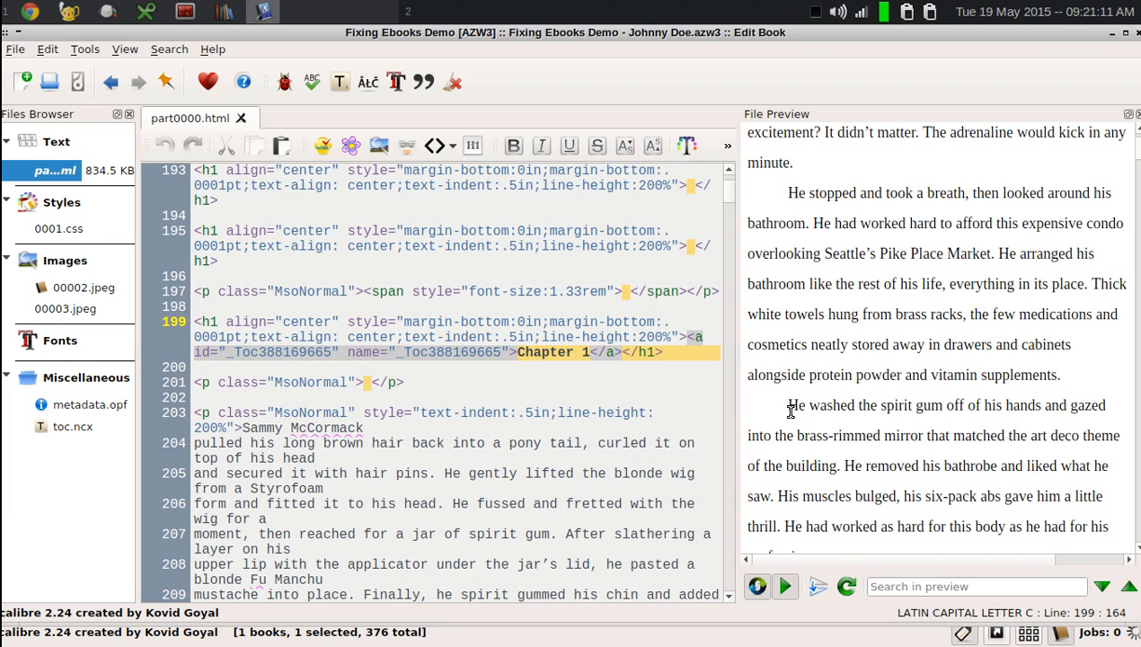
scroll(816, 441, down, 3)
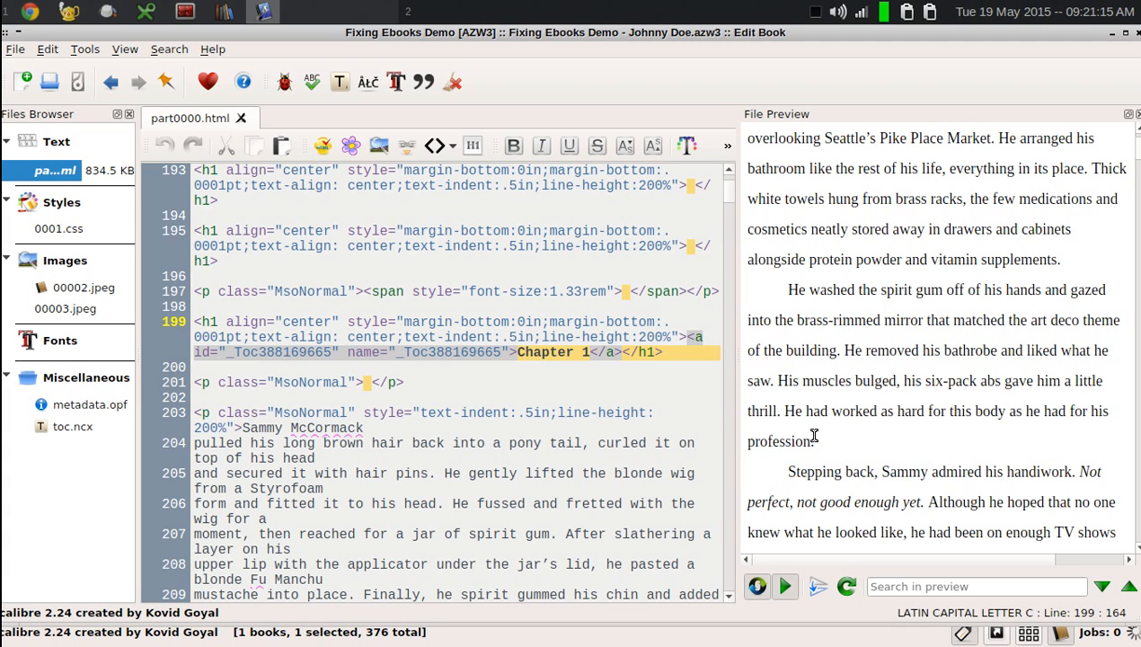
scroll(814, 436, down, 15)
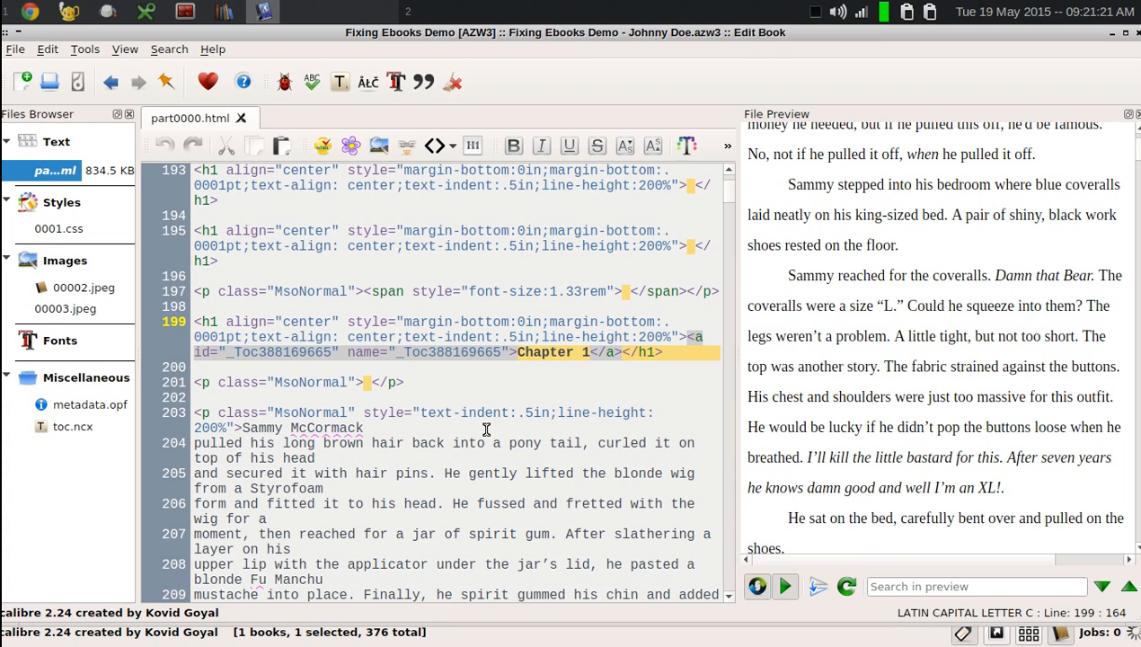
Step: Jump from the preview to the paragraph about the coveralls on line 246 and highlight its class and style attributes
scroll(486, 429, up, 1)
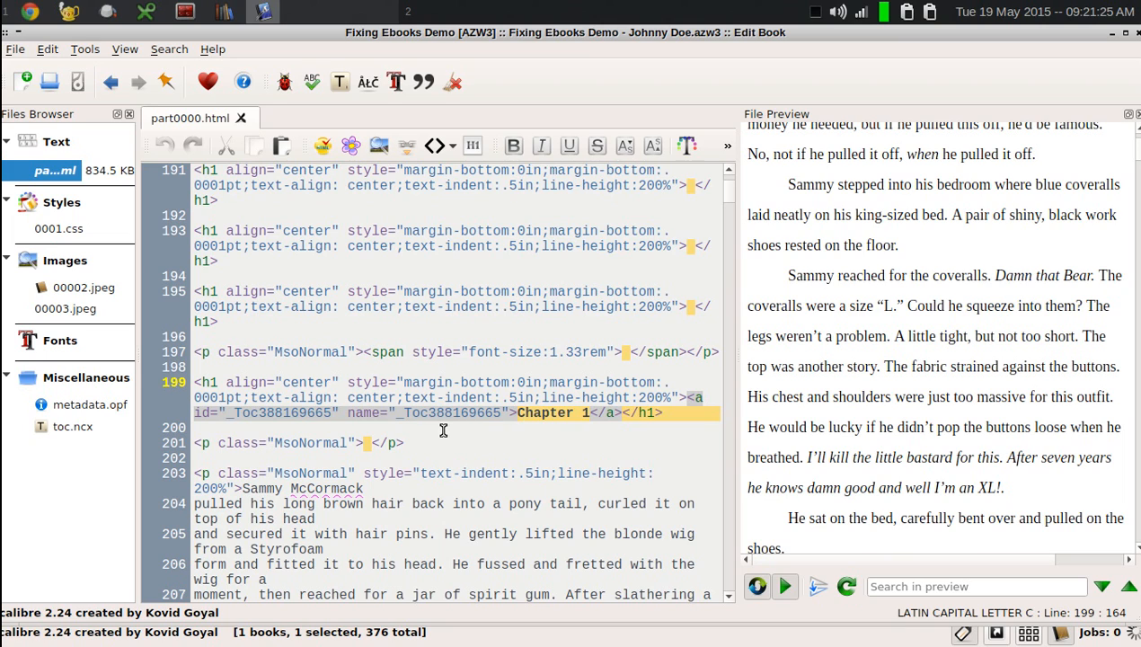
scroll(443, 431, down, 1)
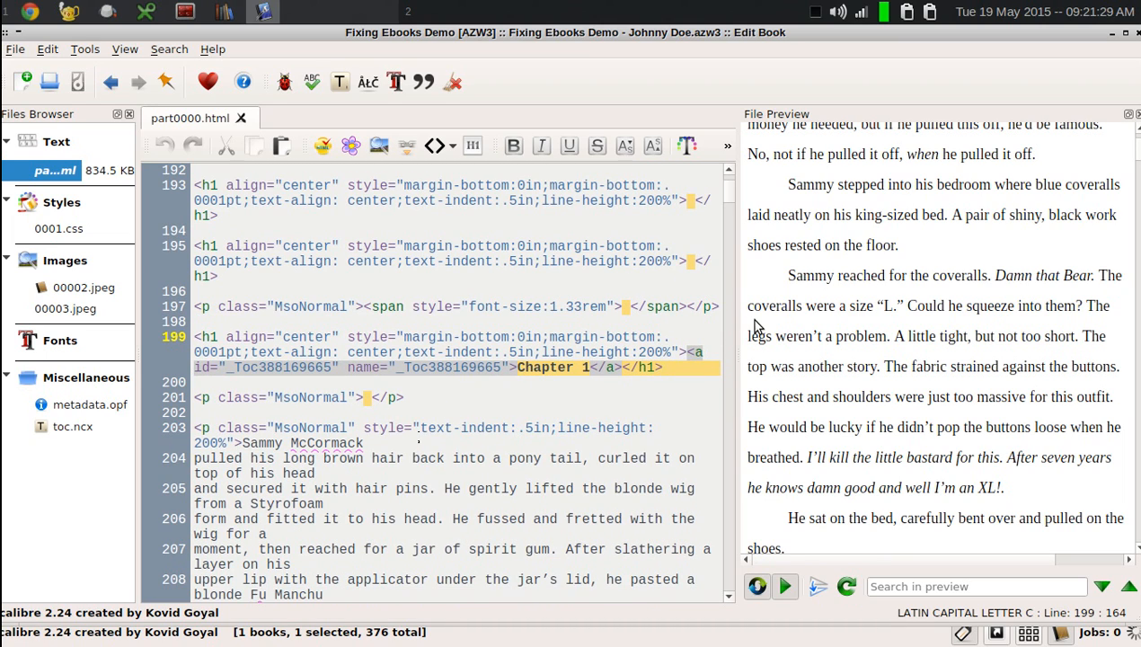
click(848, 279)
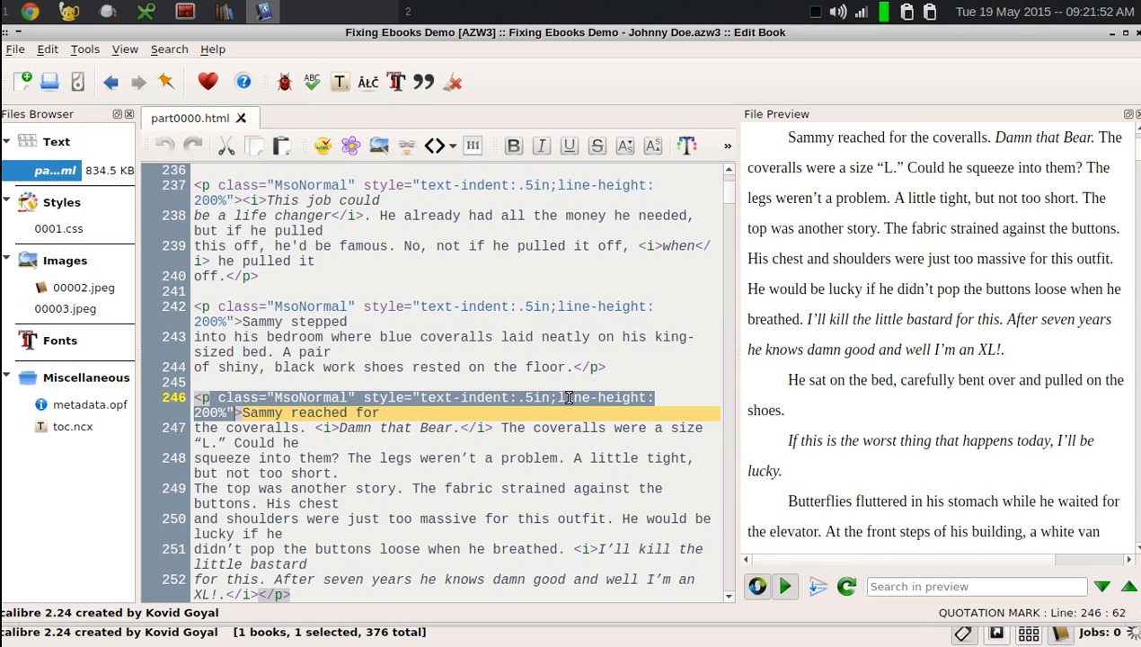
scroll(569, 397, down, 3)
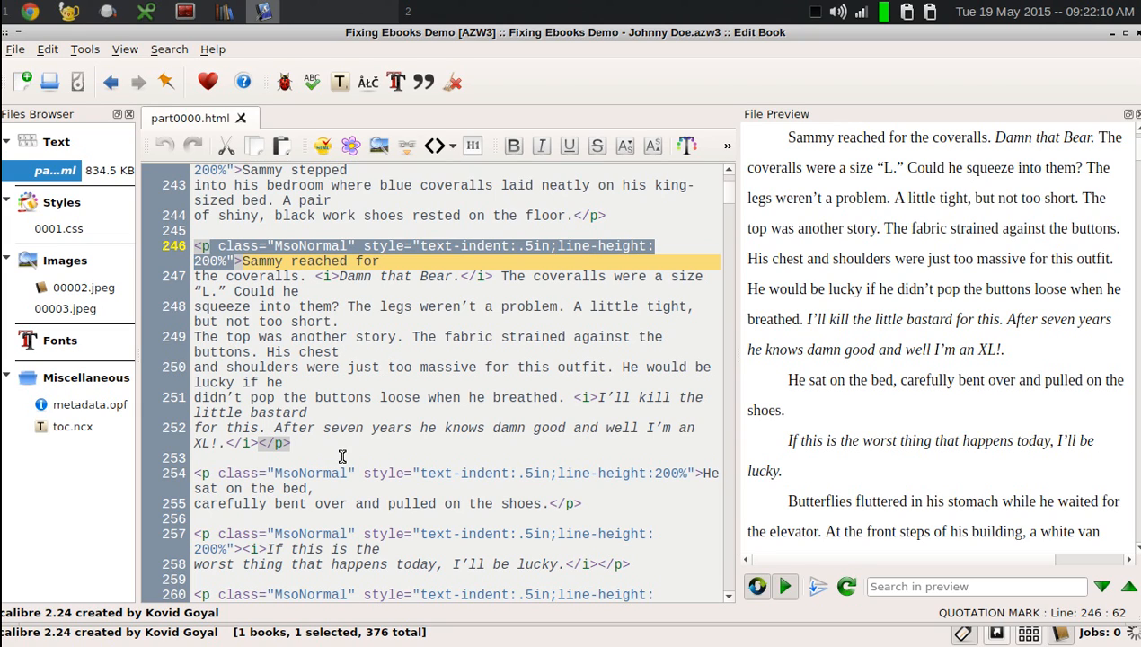
Step: Set the regex search expression in find and replace to style=".*?"
key(ctrl+f)
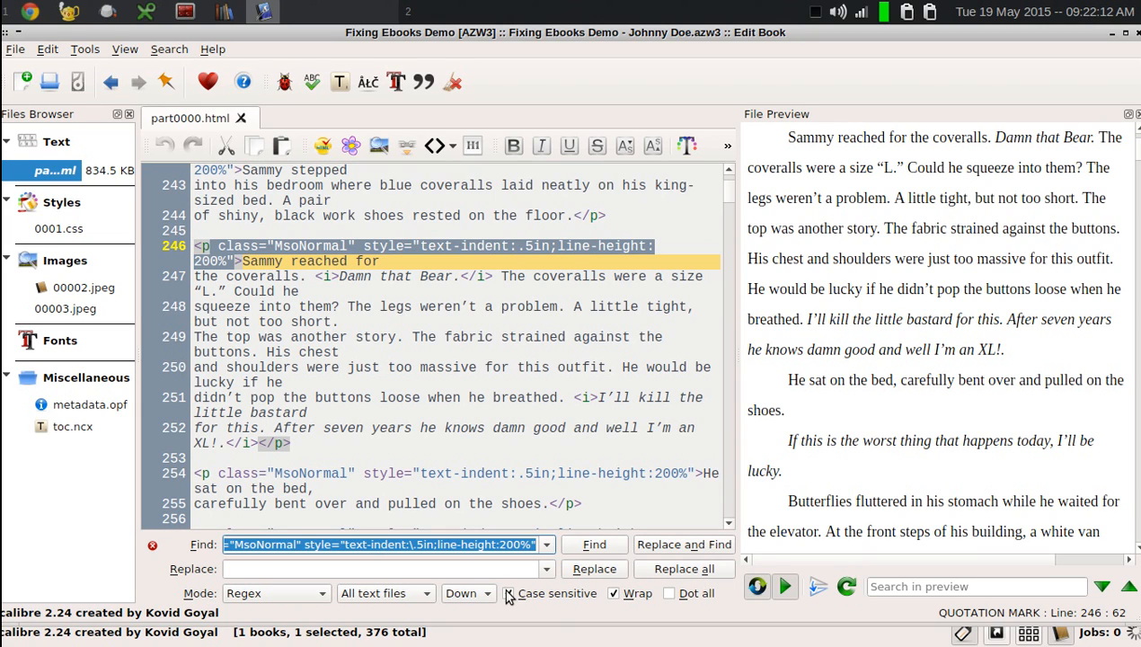
key(BackSpace)
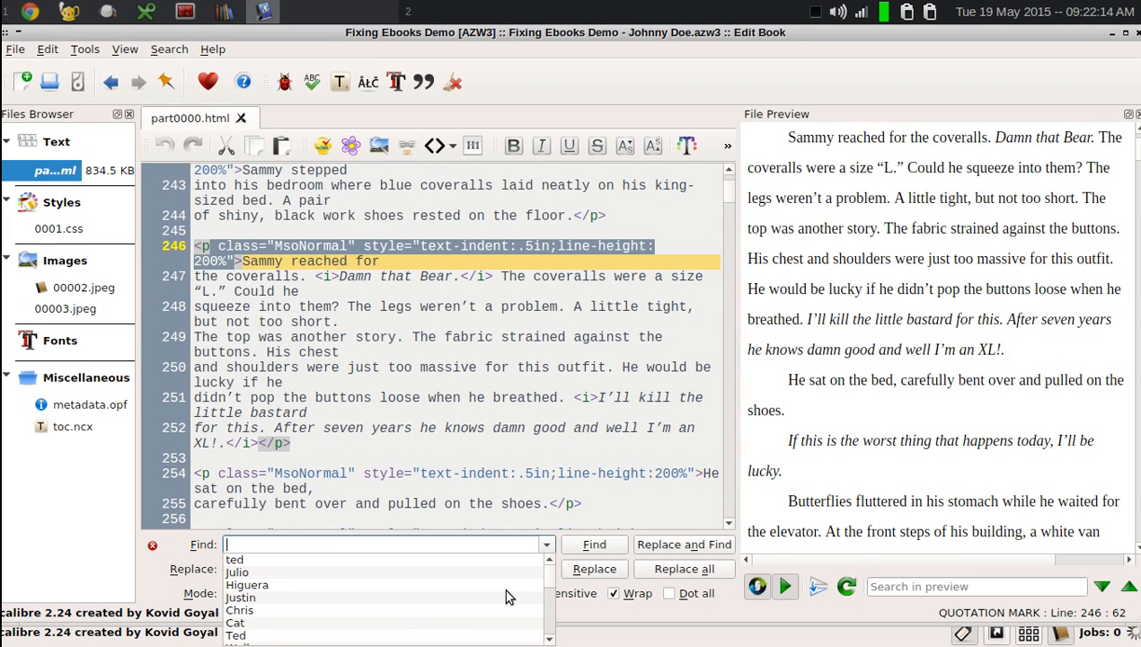
text(style=".*?")
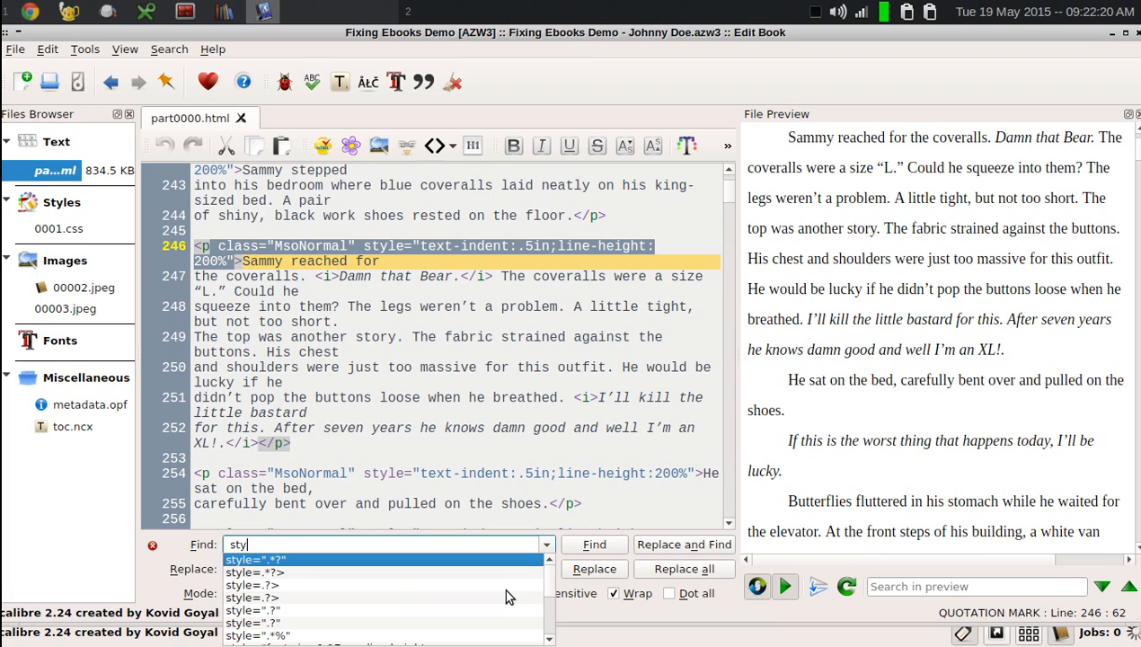
key(Return)
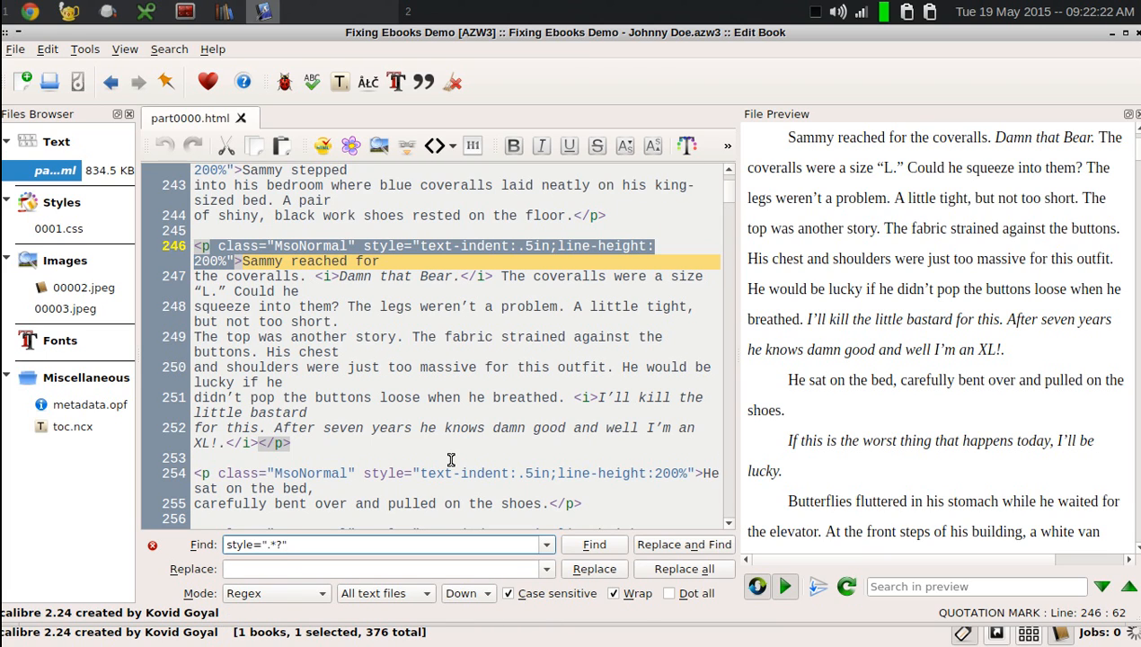
Step: Step through the characters of the style=".*?" search expression to examine its parts
scroll(449, 457, down, 1)
click(332, 547)
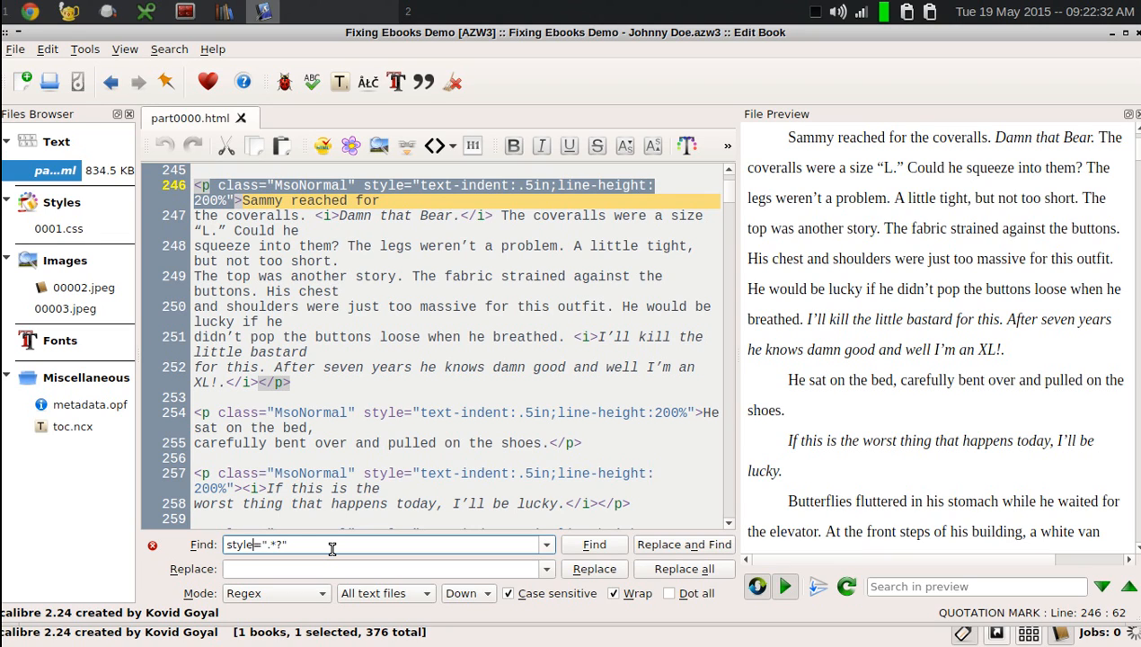
key(Left)
key(Left)
key(Left)
key(Left)
key(Left)
key(Left)
key(Left)
key(Left)
key(Left)
key(Left)
key(Left)
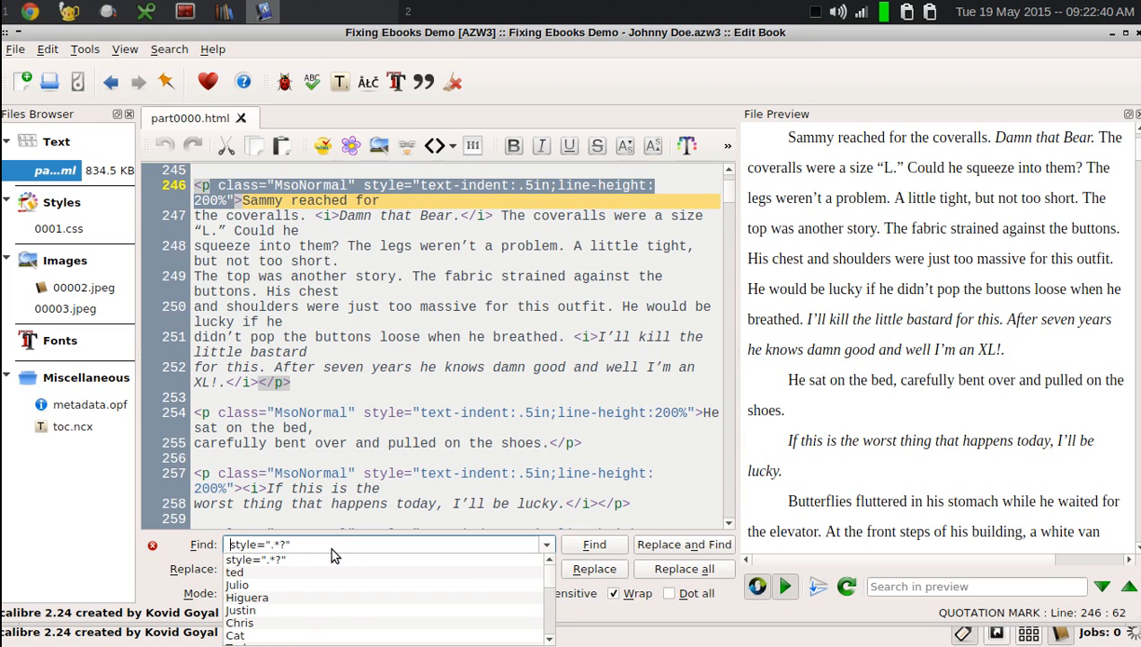
key(Right)
key(Right)
key(Right)
key(Right)
key(Right)
key(Right)
key(Right)
key(Right)
key(Right)
key(Right)
key(Left)
Step: Highlight the class and style attributes in the opening p tag on line 246
click(267, 190)
click(267, 191)
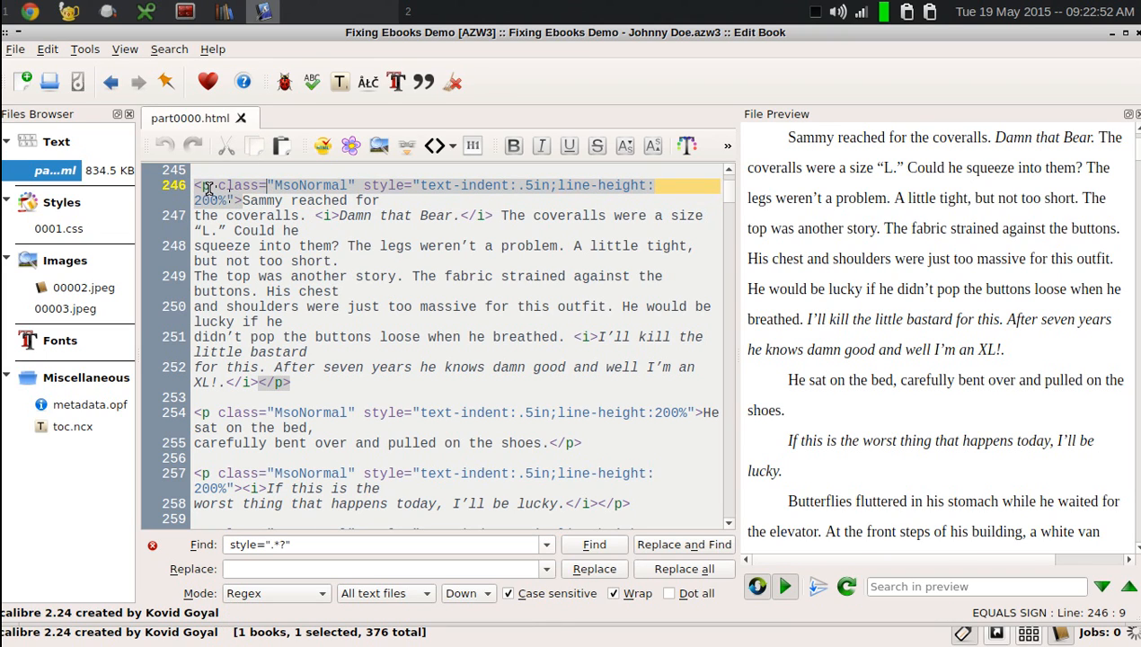
drag(207, 188, 236, 201)
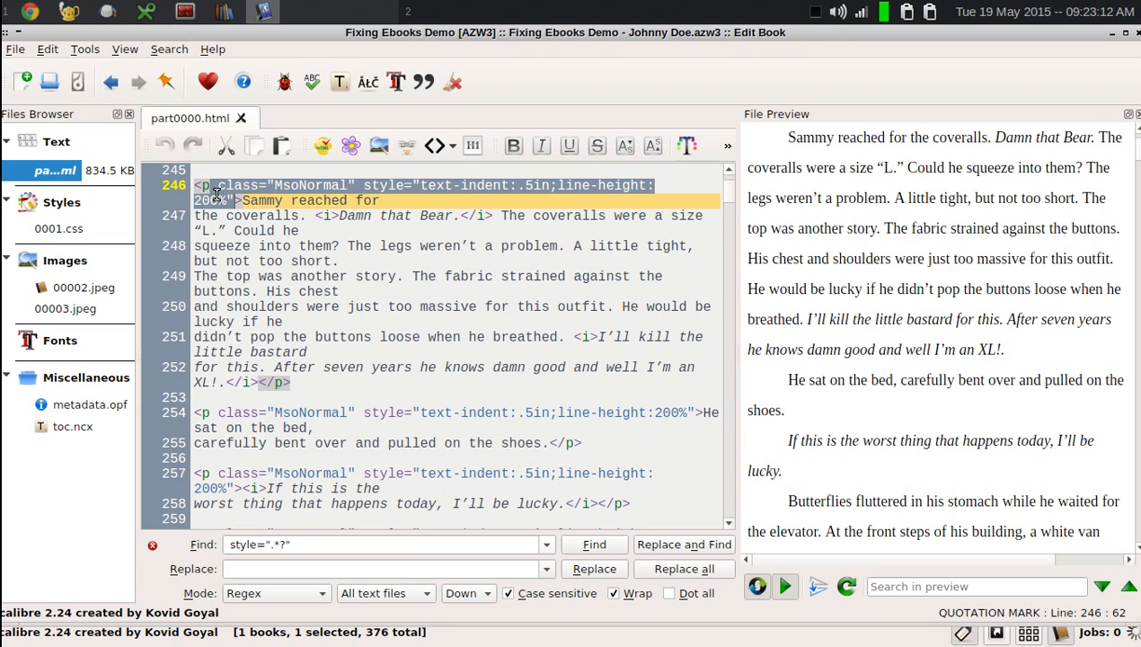
Step: Open the 0001.css stylesheet and look through its font-face definitions down to the Mso paragraph rules near the end
click(39, 231)
double_click(40, 231)
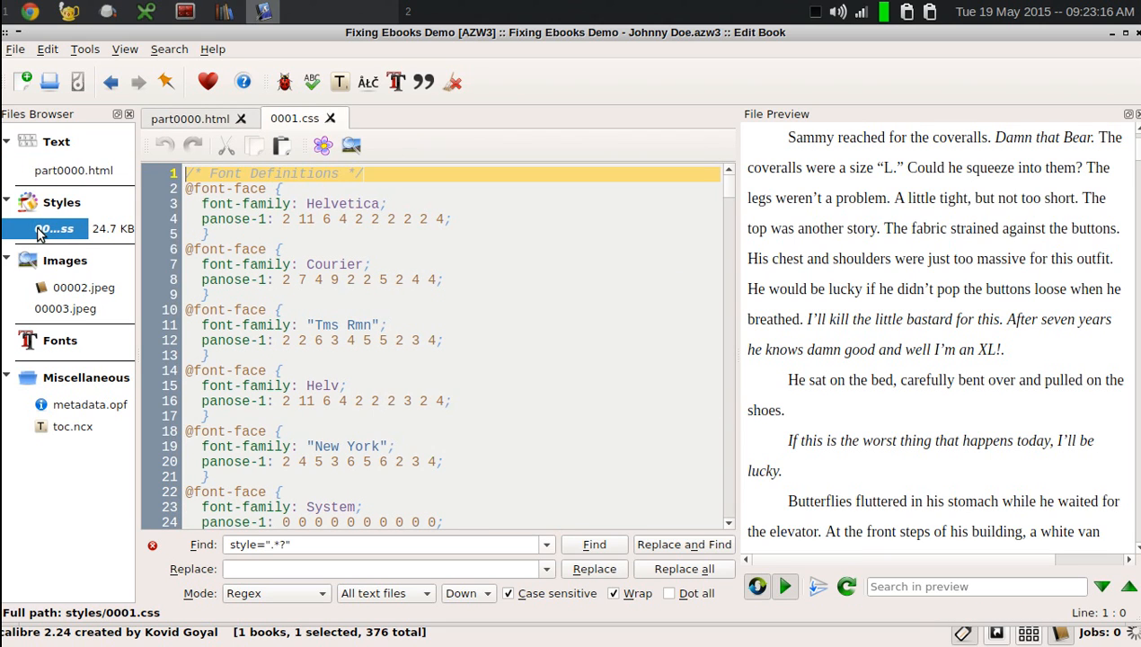
scroll(491, 388, down, 20)
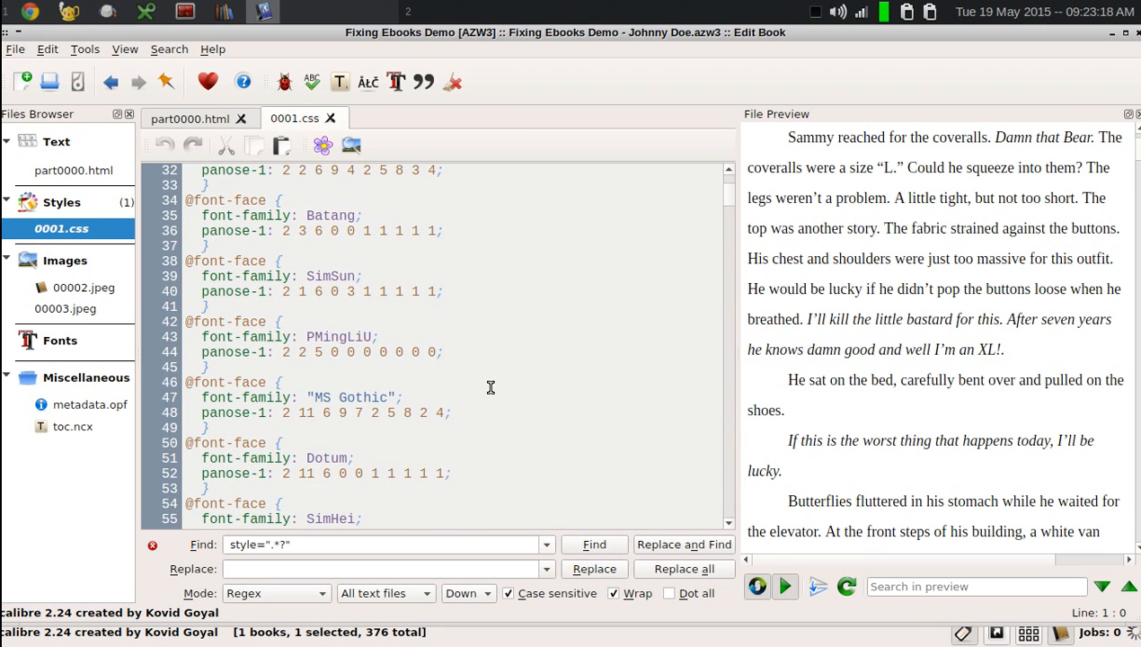
scroll(491, 388, down, 20)
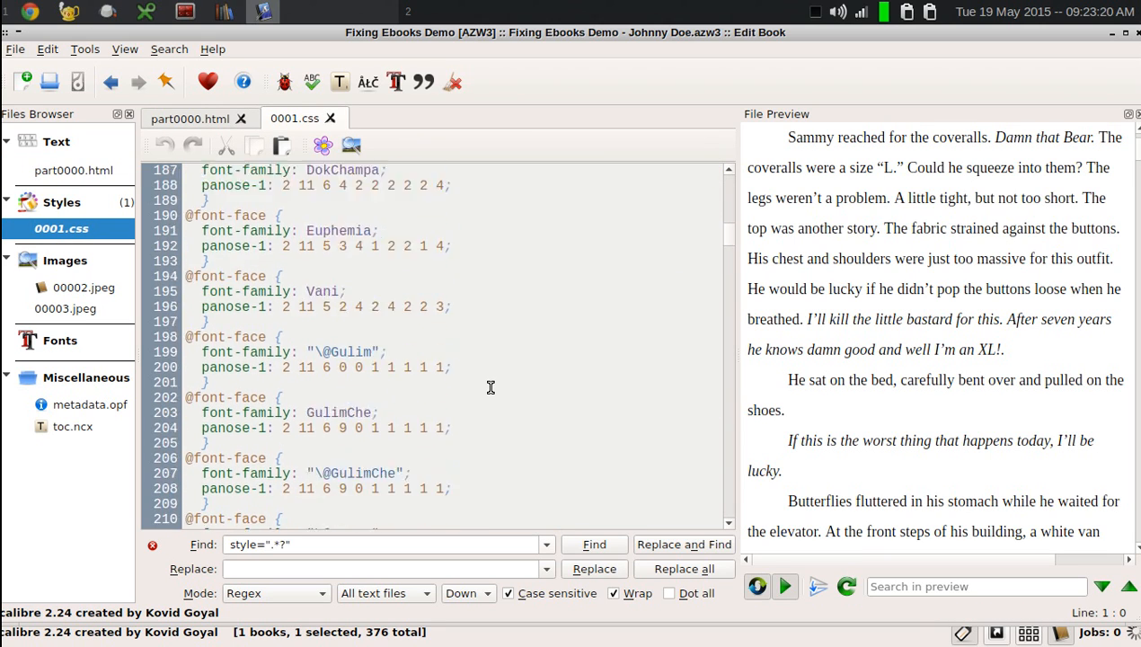
scroll(491, 388, down, 20)
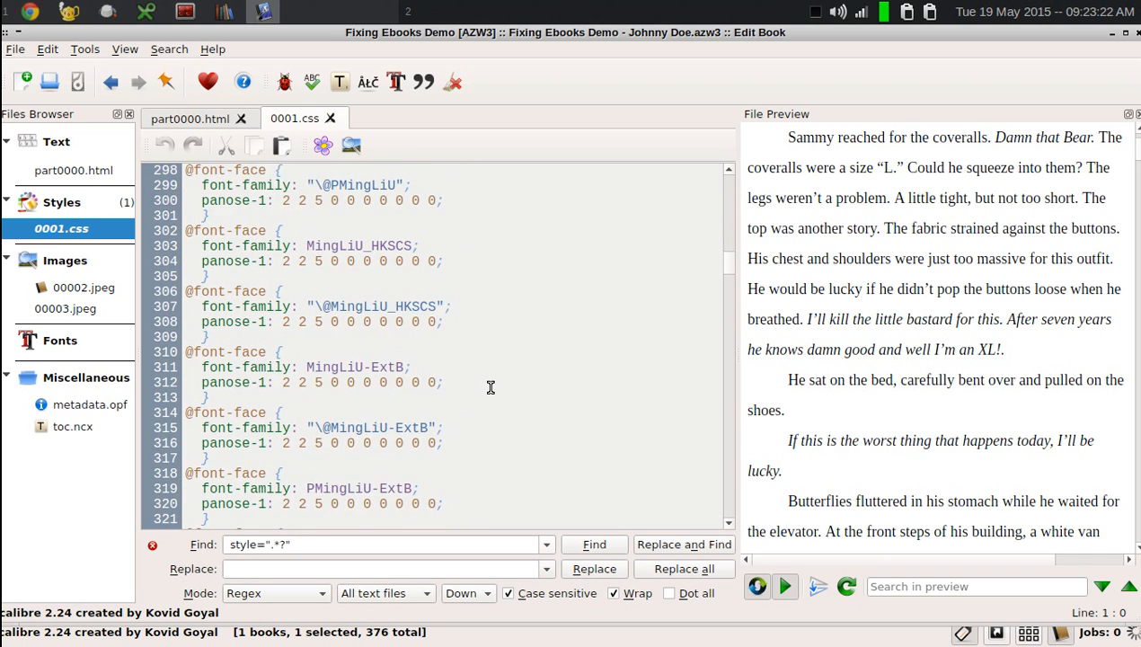
scroll(490, 388, down, 17)
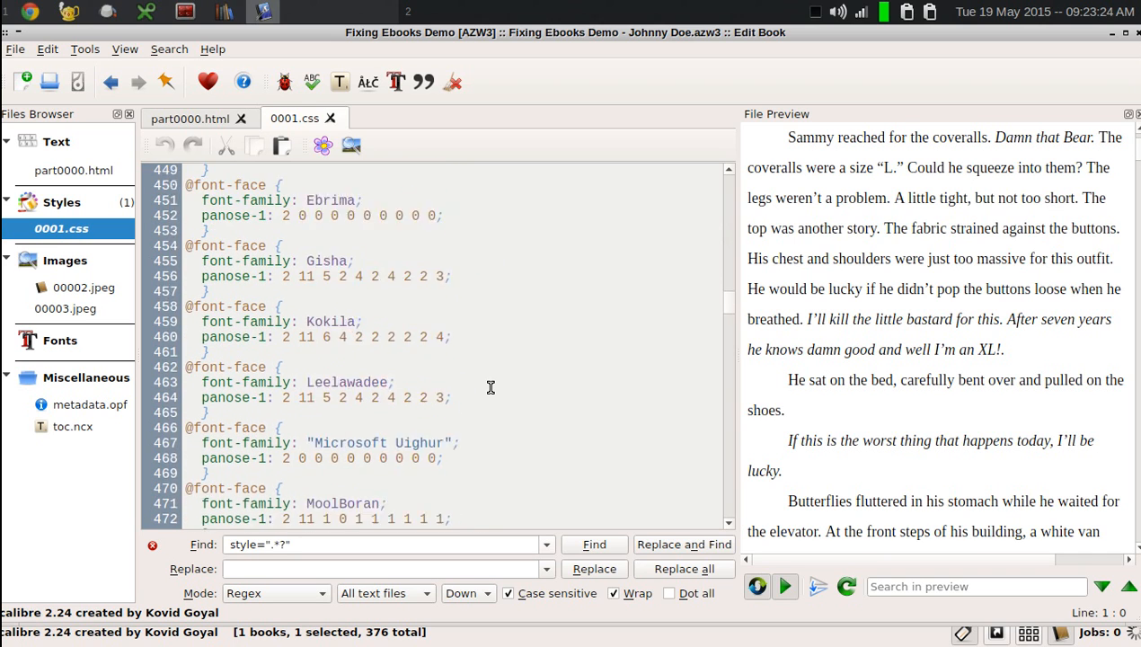
drag(727, 308, 729, 495)
scroll(543, 393, down, 2)
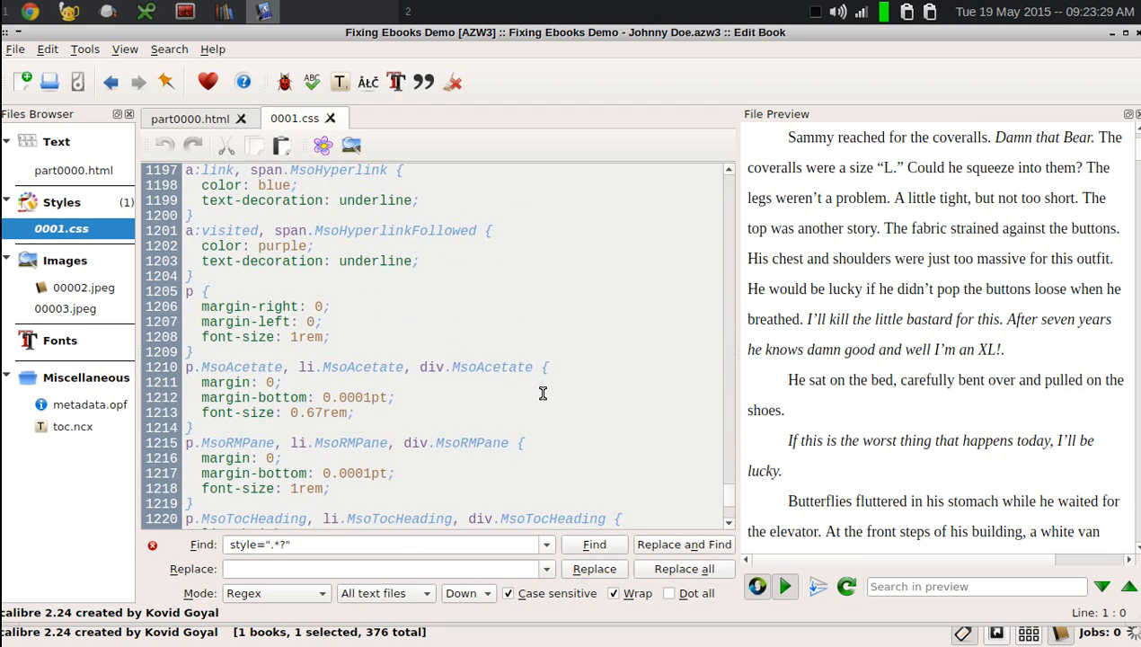
scroll(542, 392, down, 1)
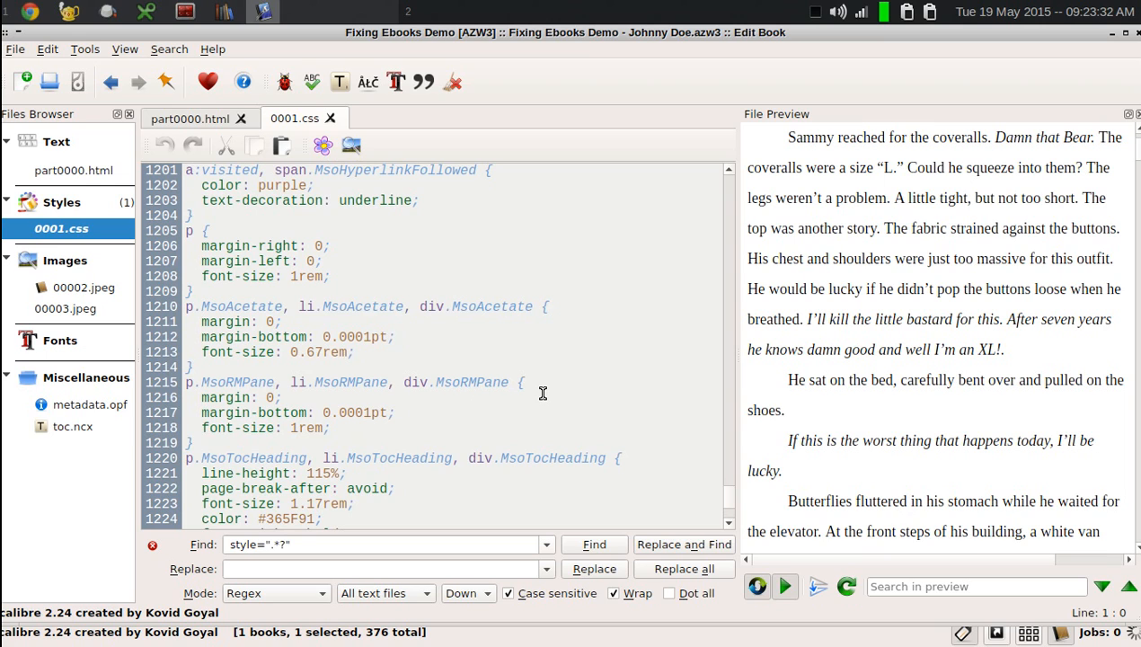
scroll(543, 392, up, 4)
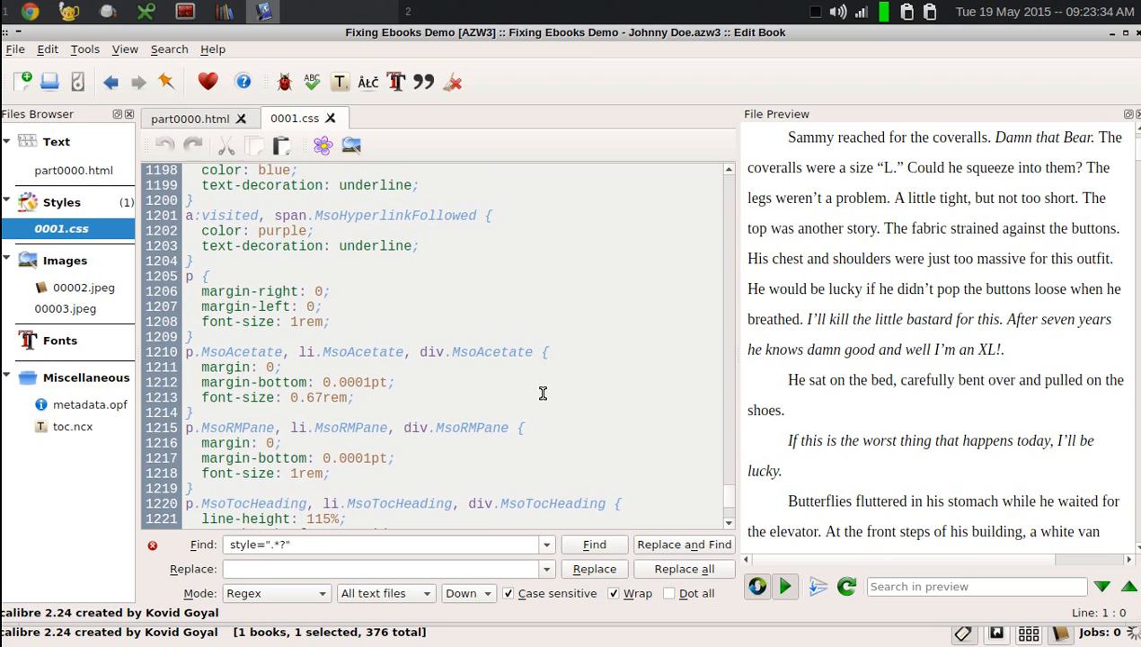
Step: Delete the entire contents of the 0001.css stylesheet and return to part0000.html
click(542, 393)
key(ctrl+a)
key(Delete)
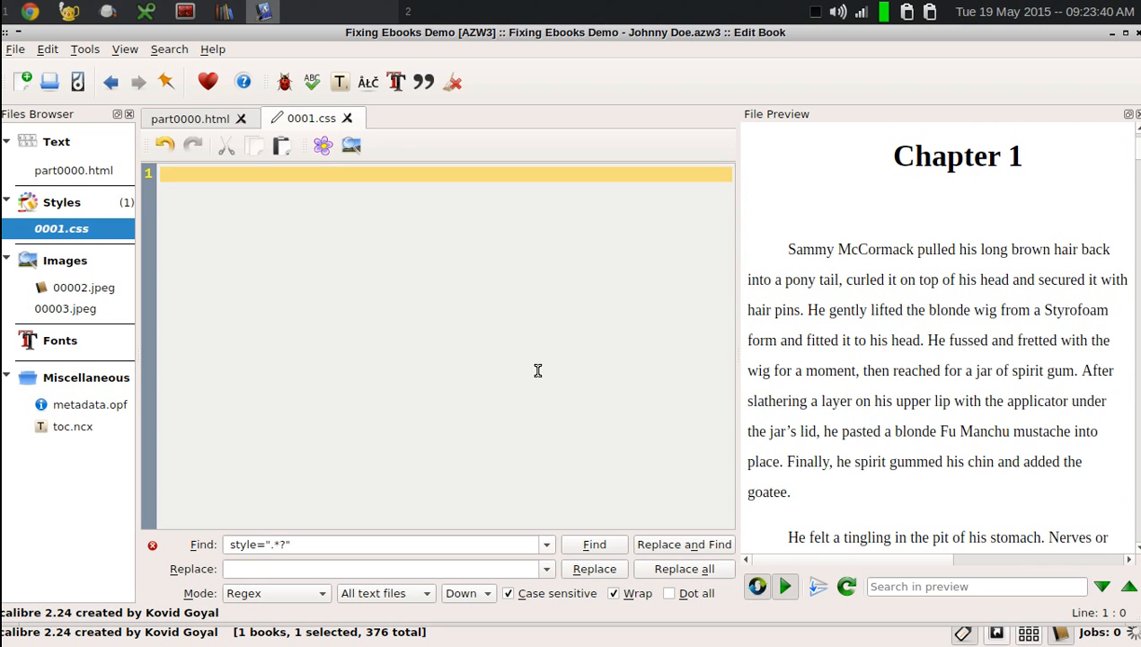
scroll(890, 303, down, 10)
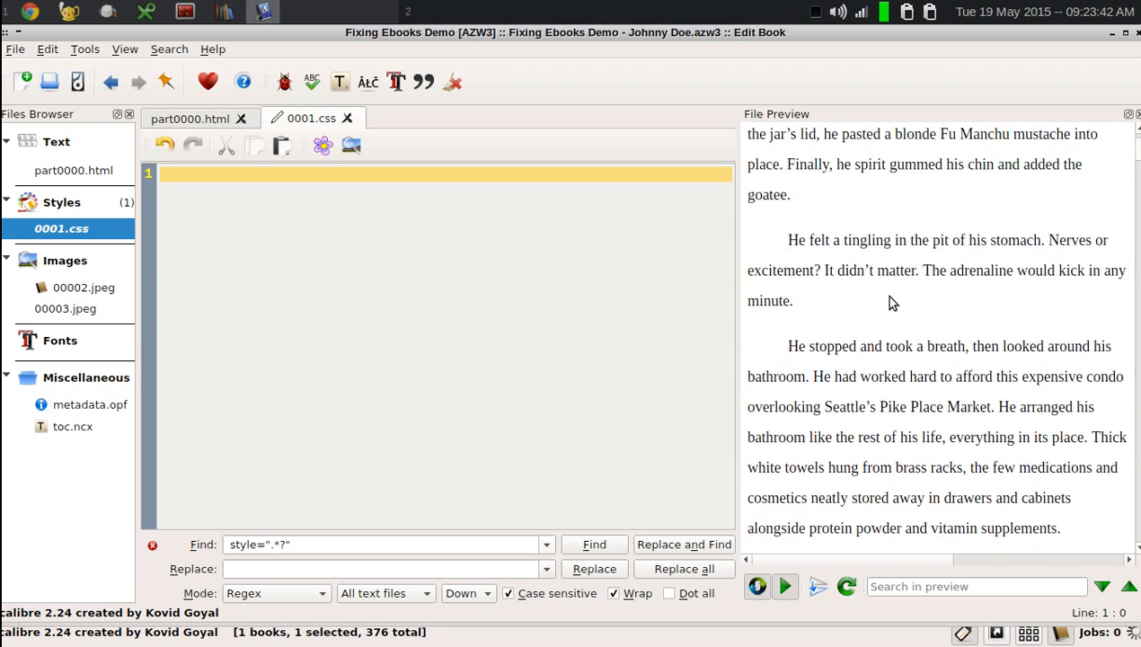
scroll(890, 297, down, 5)
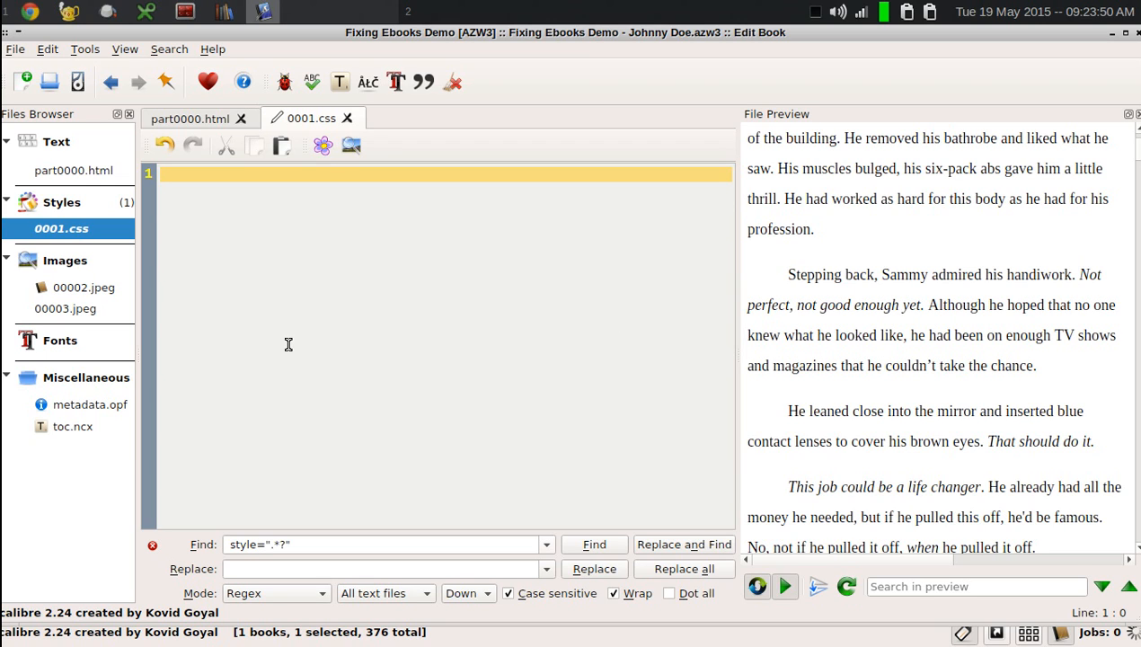
click(179, 124)
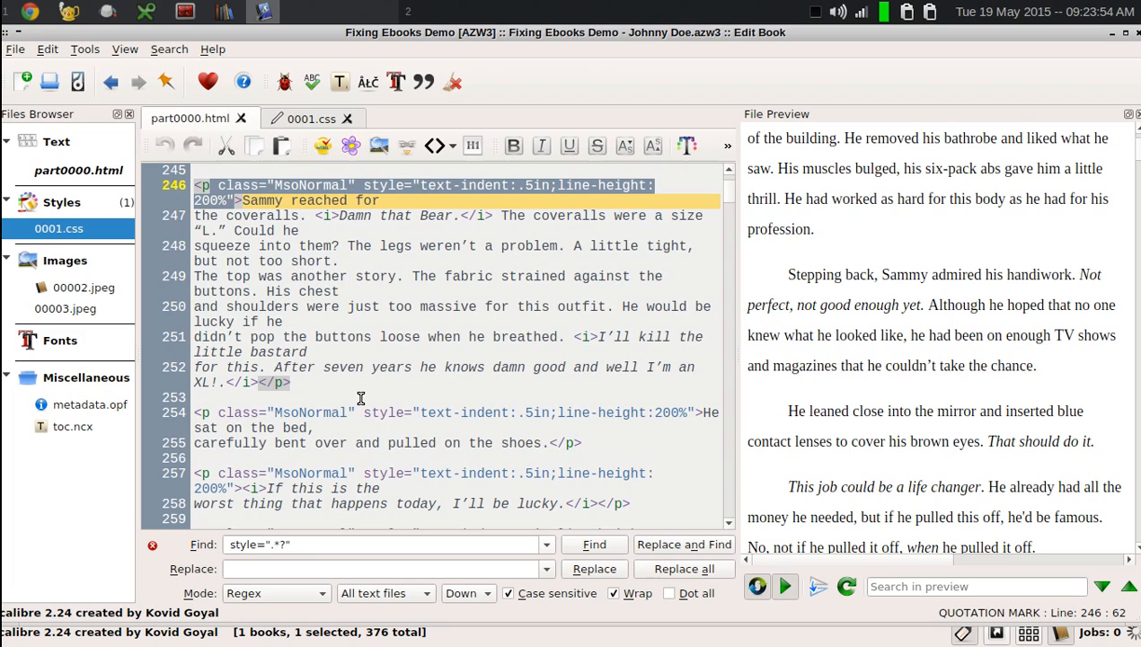
Step: Remove every match of style=".*?" across all text files, using Regex mode and an empty replacement
click(323, 546)
key(Left)
key(Left)
key(Left)
key(Right)
key(Right)
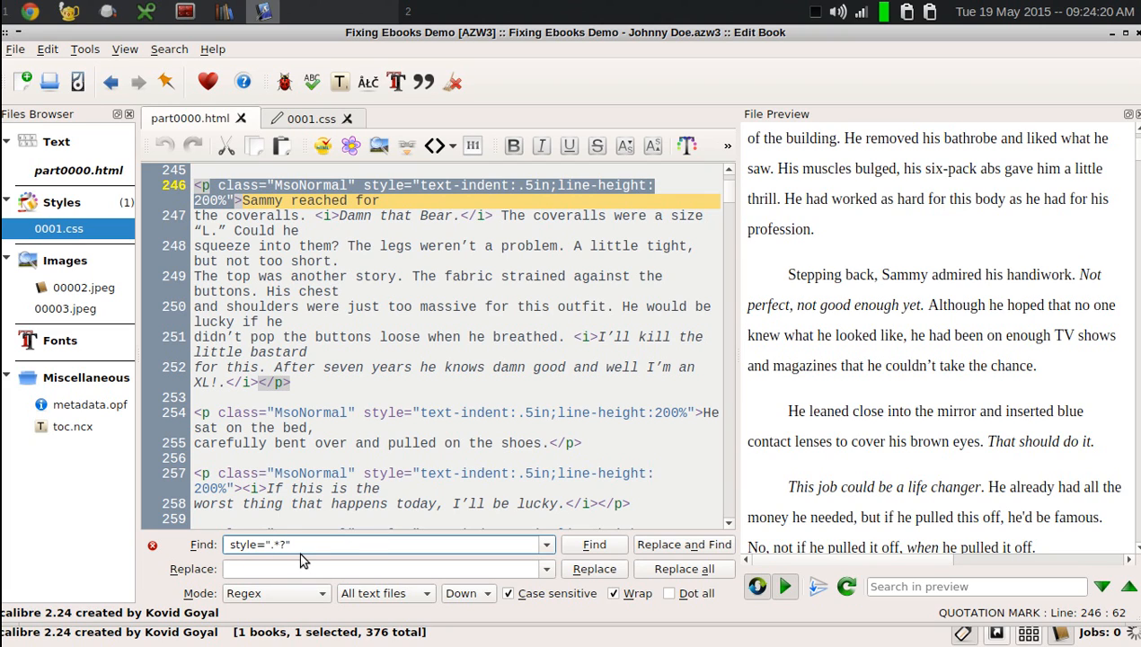
click(326, 595)
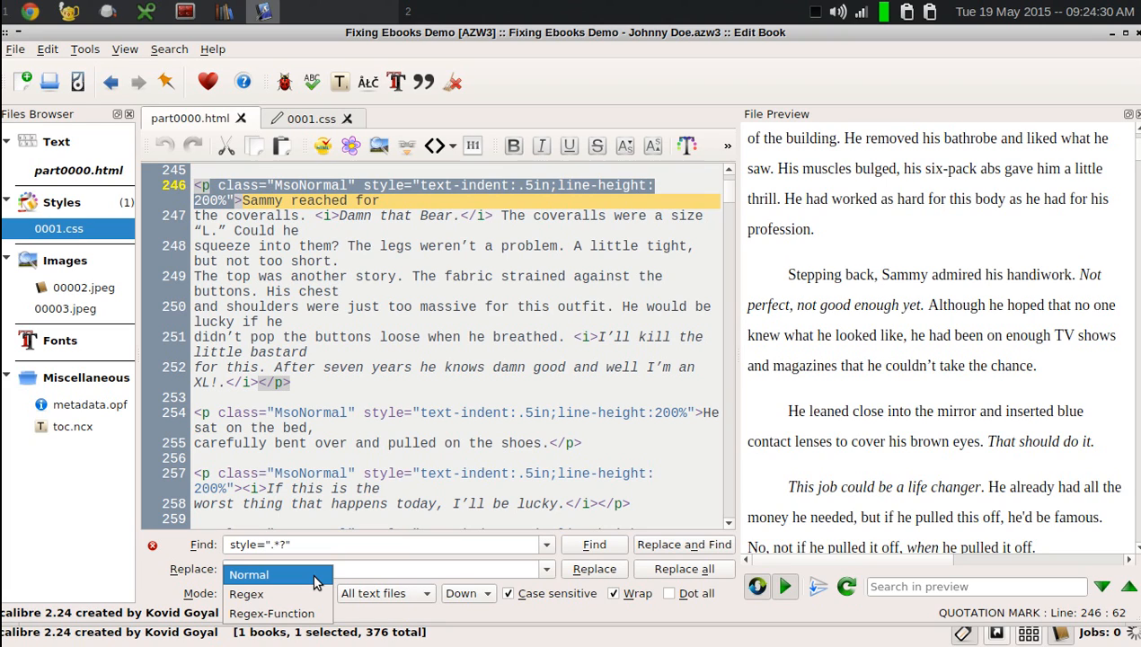
click(314, 600)
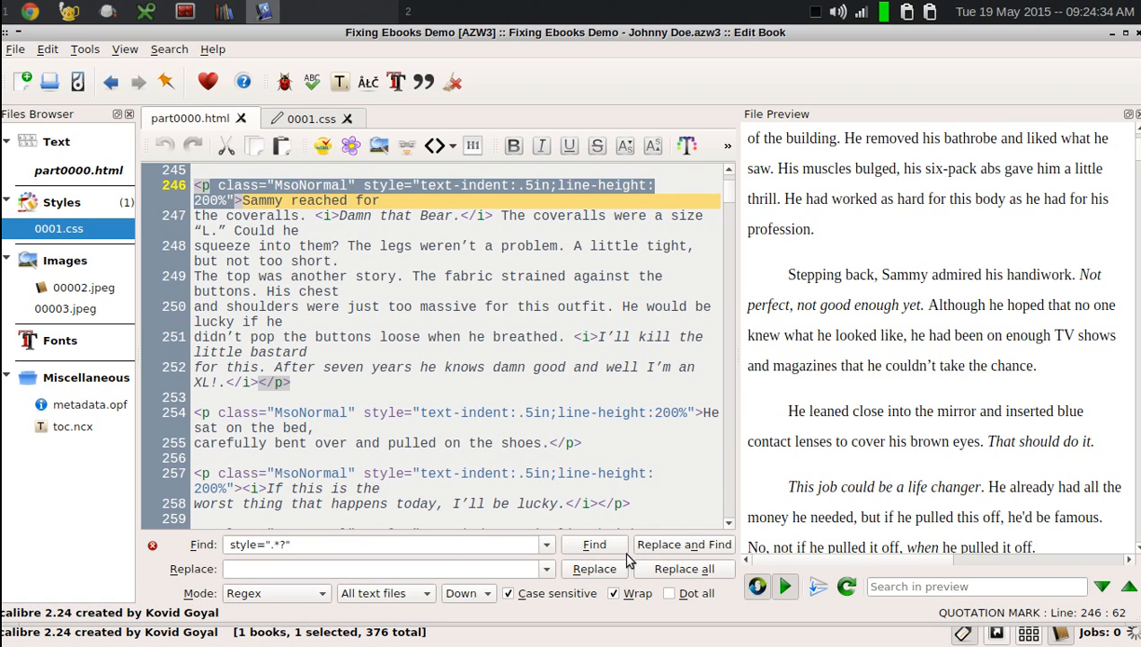
click(678, 575)
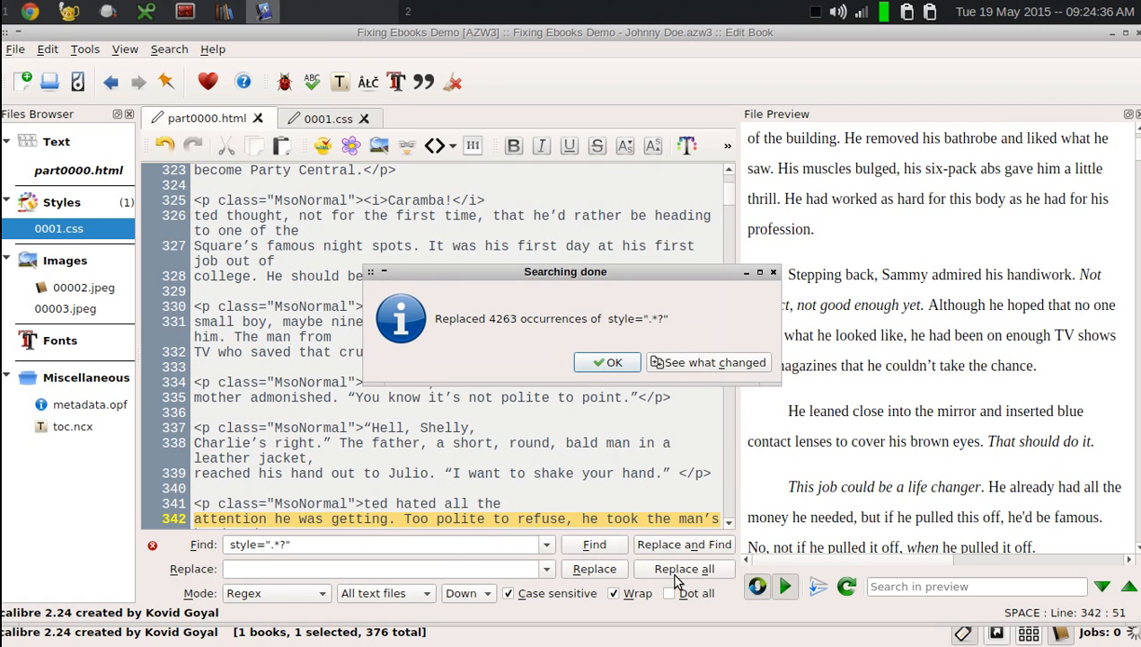
click(613, 365)
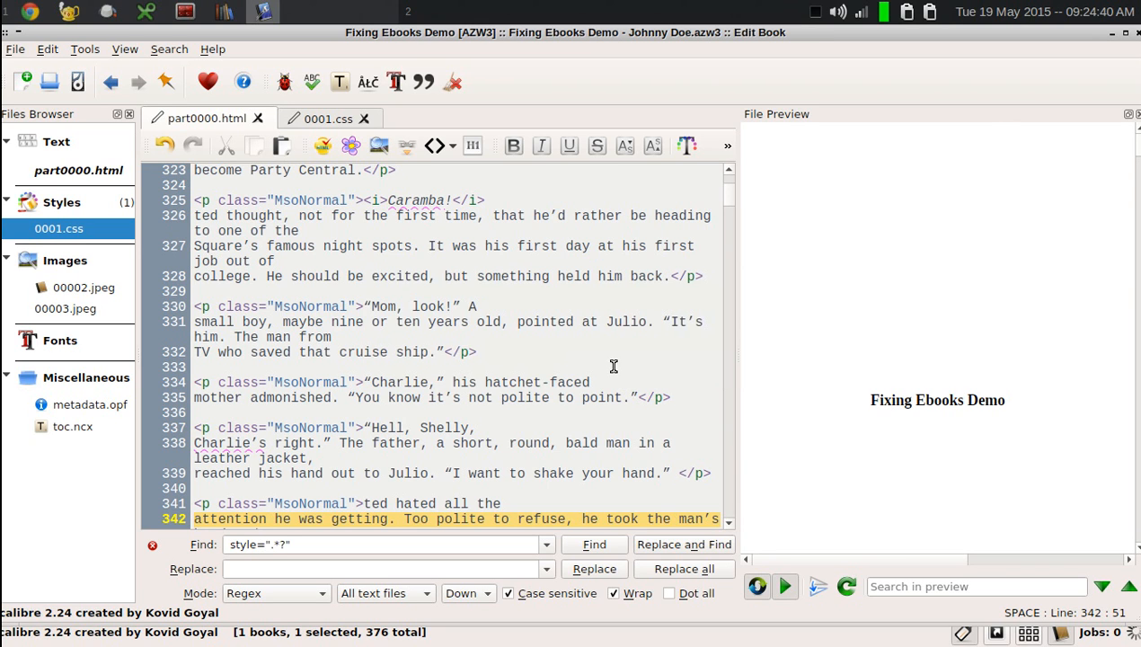
Step: Look through the book preview from the title page into the first chapter to check the paragraph formatting
scroll(568, 372, down, 7)
scroll(869, 333, down, 8)
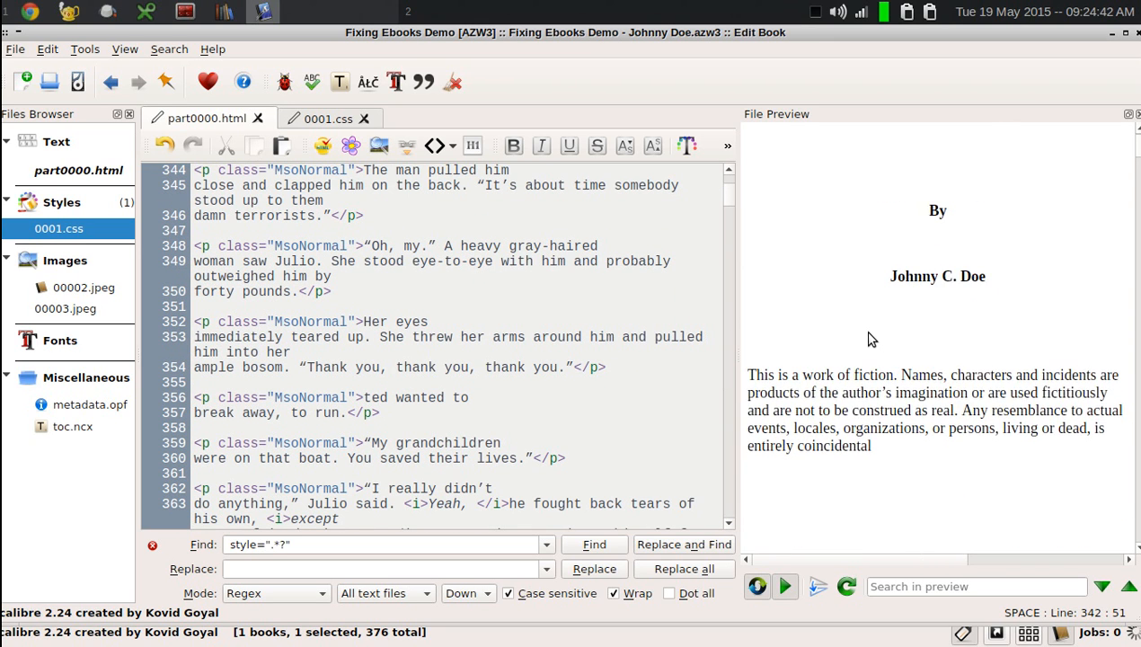
scroll(869, 333, down, 15)
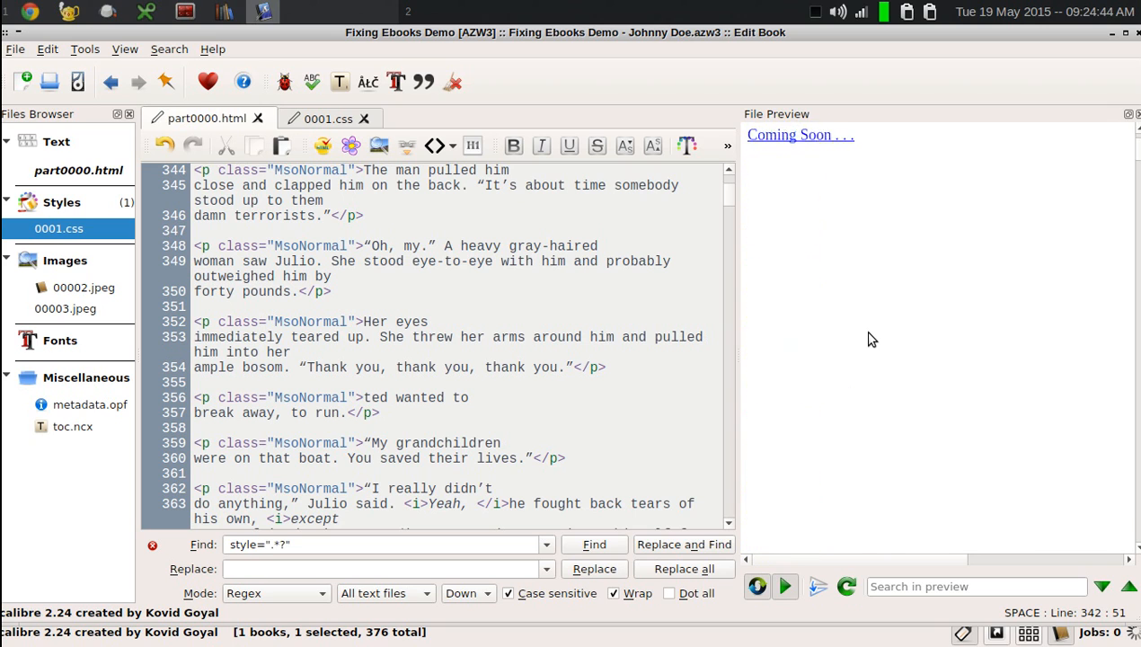
scroll(869, 340, down, 3)
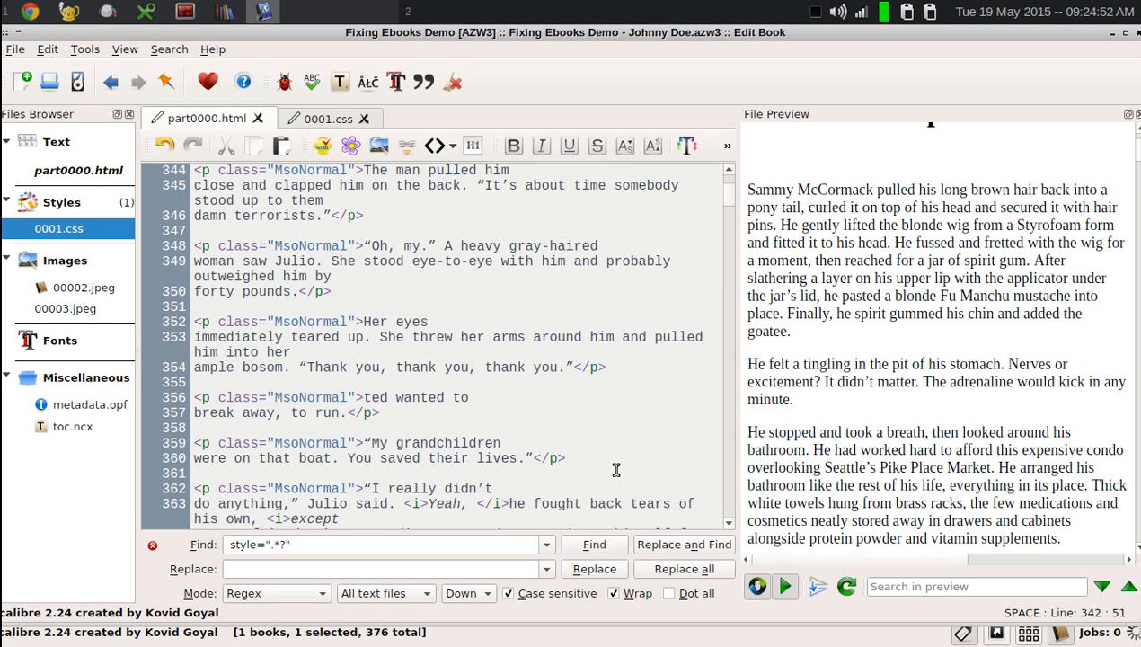
scroll(872, 421, down, 3)
scroll(872, 418, down, 10)
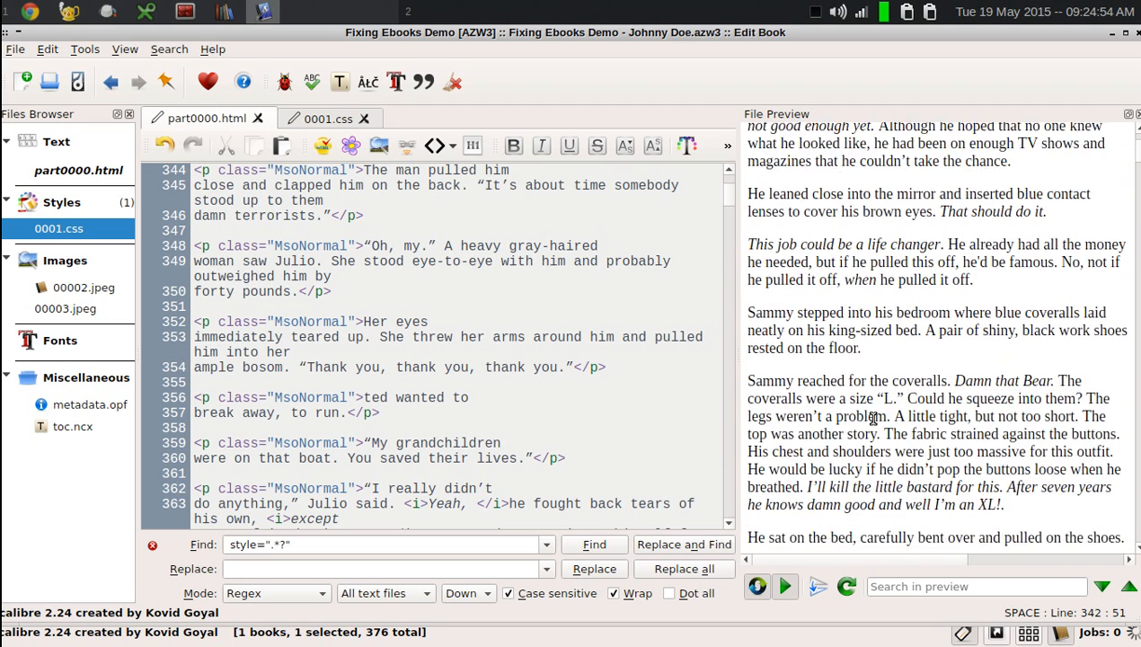
scroll(872, 415, down, 2)
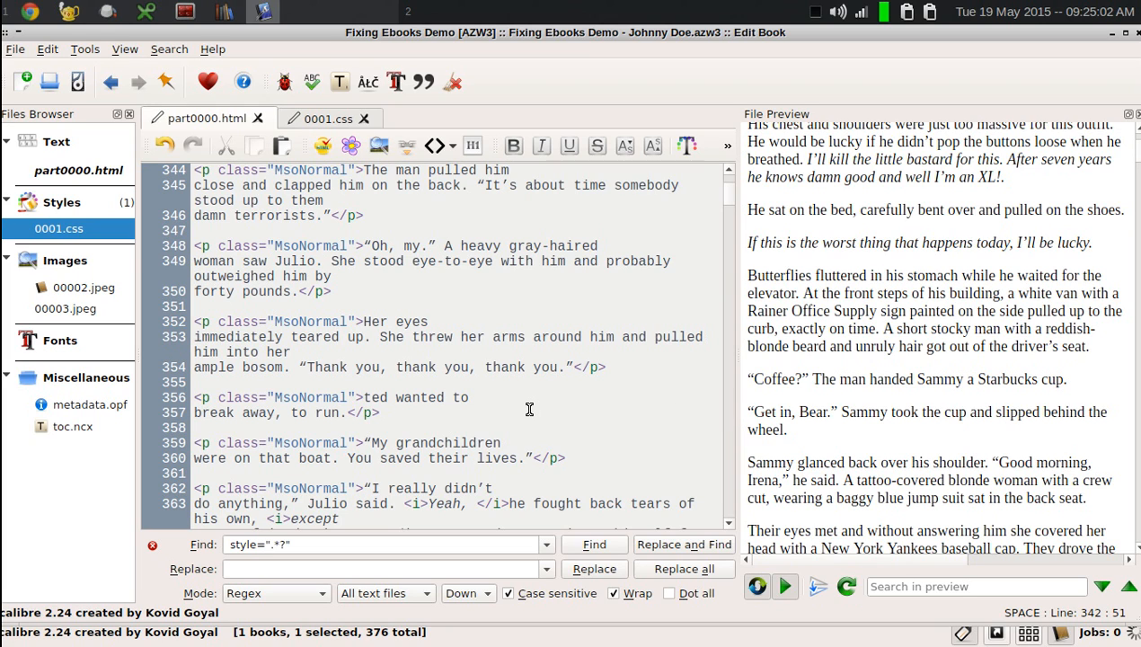
Step: Remove every class="MsoNormal" attribute across all text files, taking the search text from line 362 and using Normal mode
click(208, 490)
drag(218, 488, 355, 488)
key(ctrl+f)
click(276, 593)
click(251, 576)
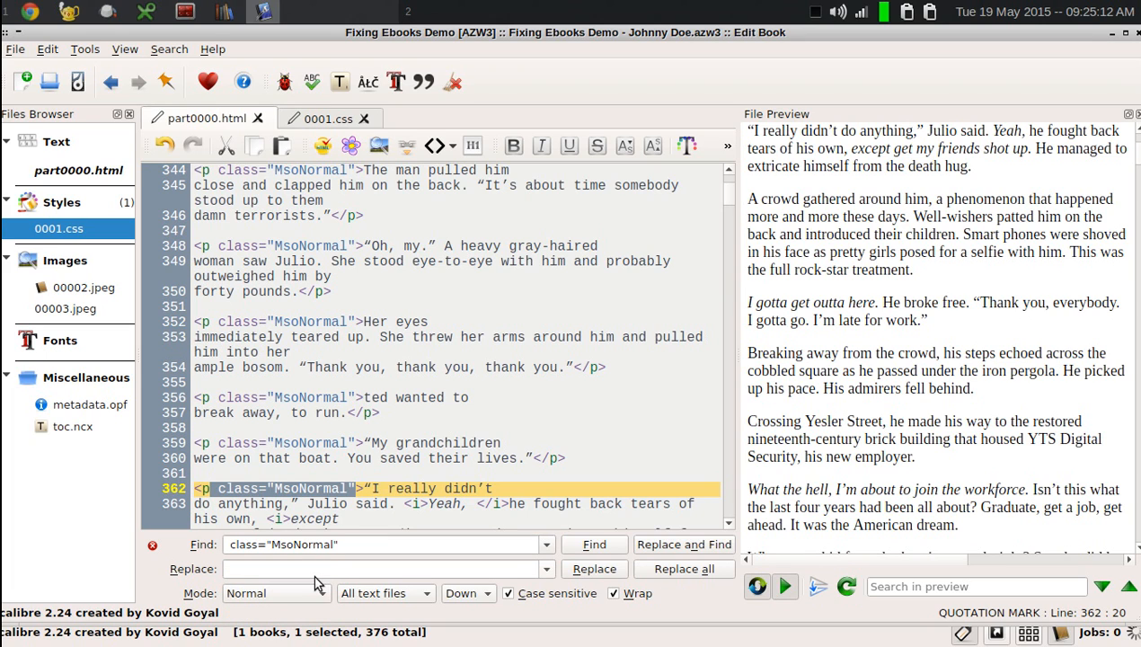
click(703, 573)
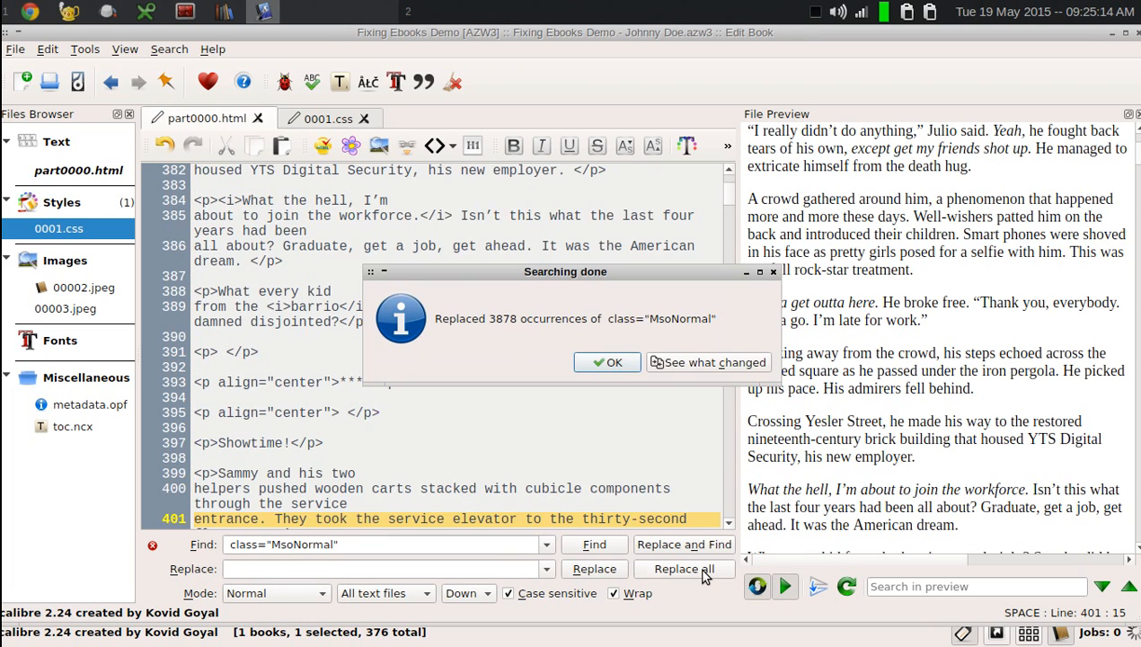
click(612, 362)
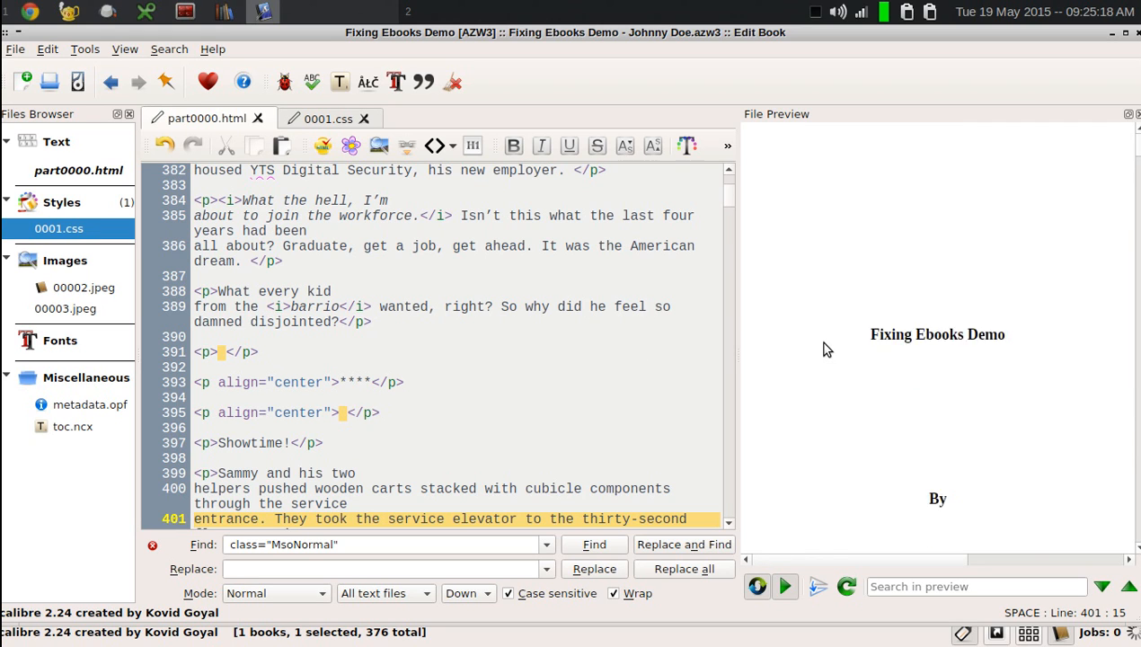
Step: Use the blank <p> </p> paragraph on line 391 as the search text, keeping the replacement empty
click(389, 347)
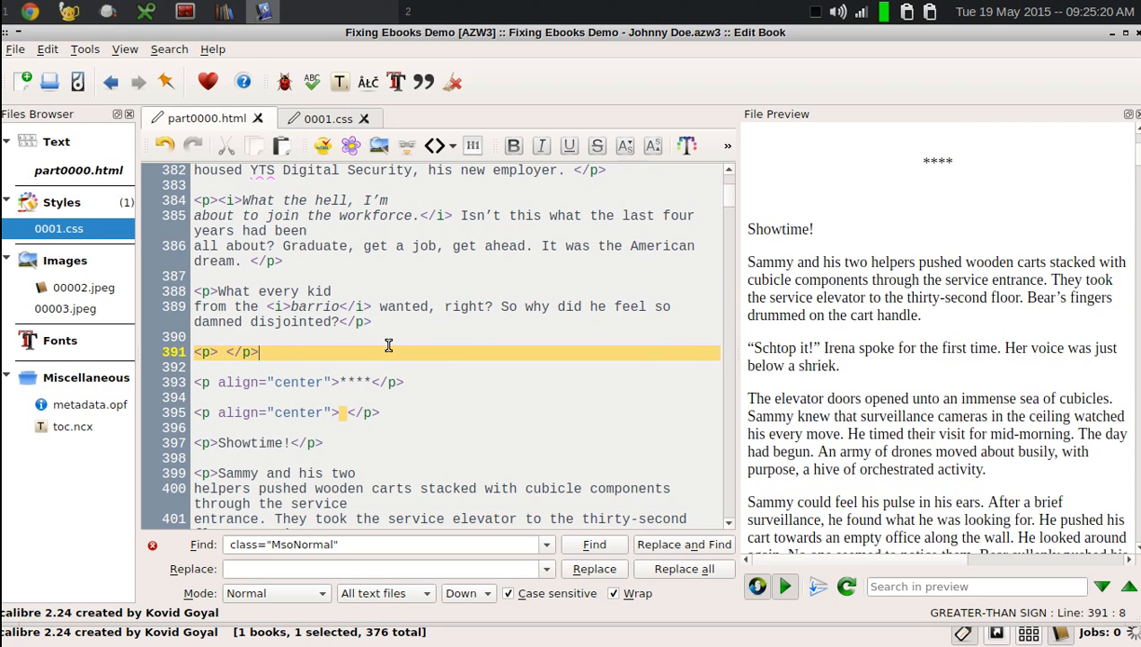
key(Home)
key(Right)
key(Right)
key(Right)
key(Right)
key(Left)
key(Left)
key(Up)
key(Down)
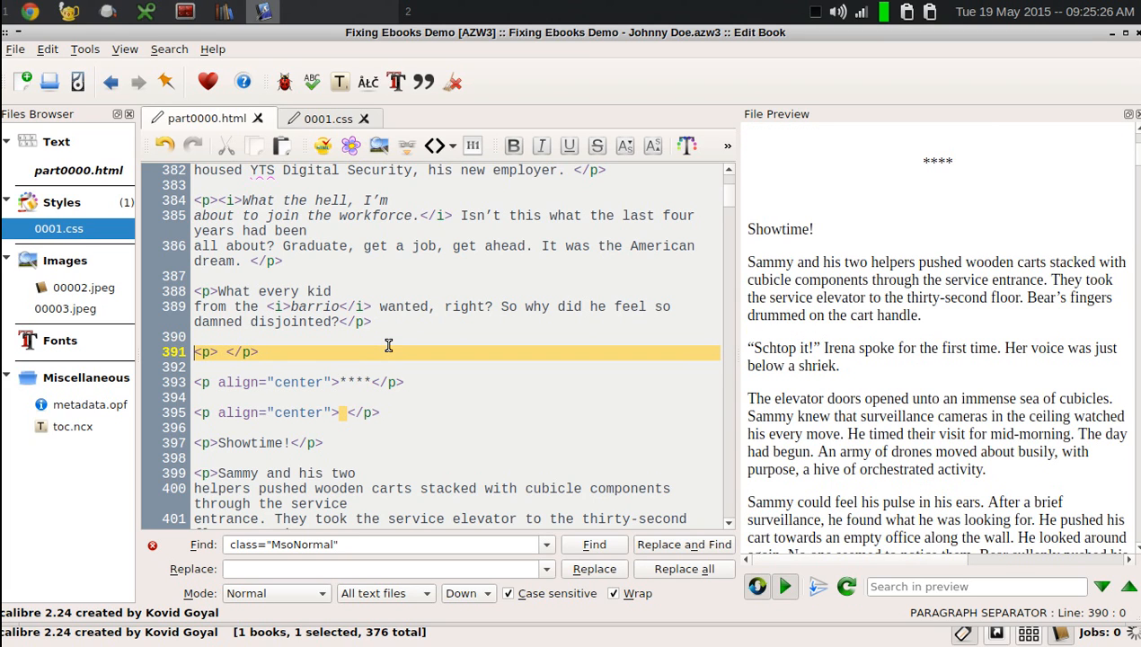
key(shift+End)
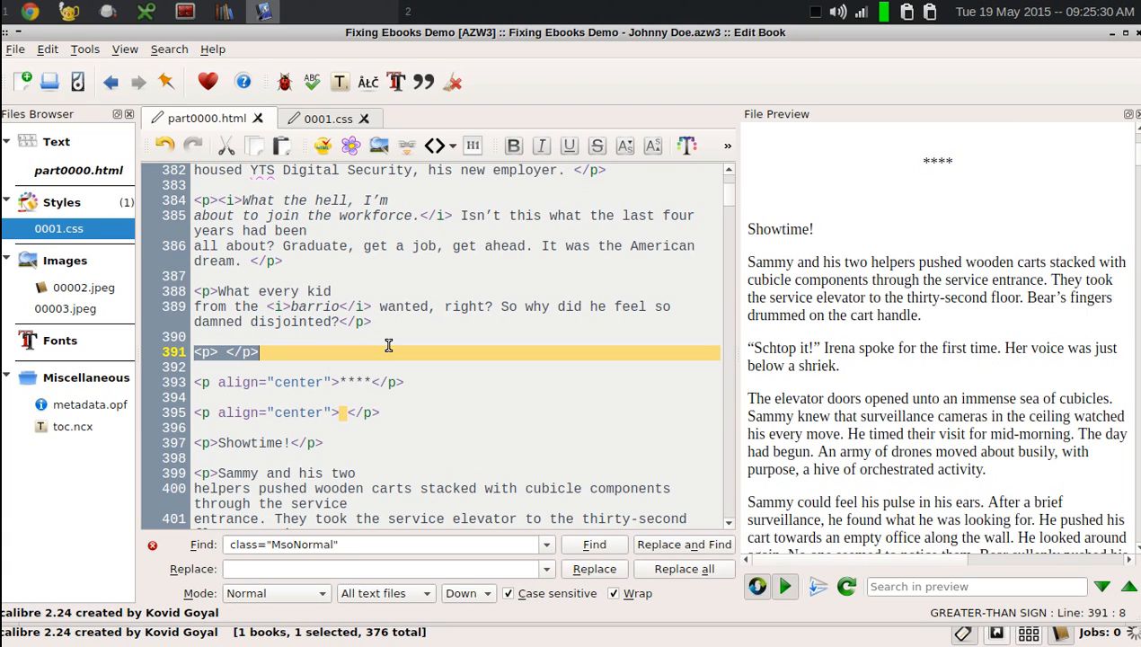
key(ctrl+f)
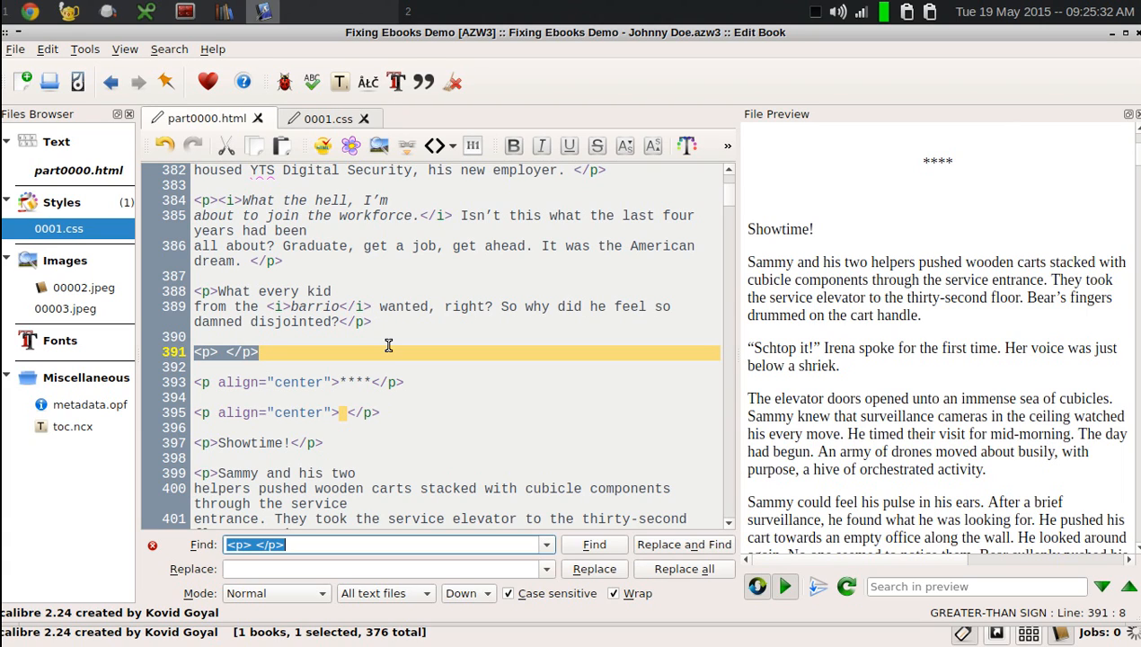
key(Tab)
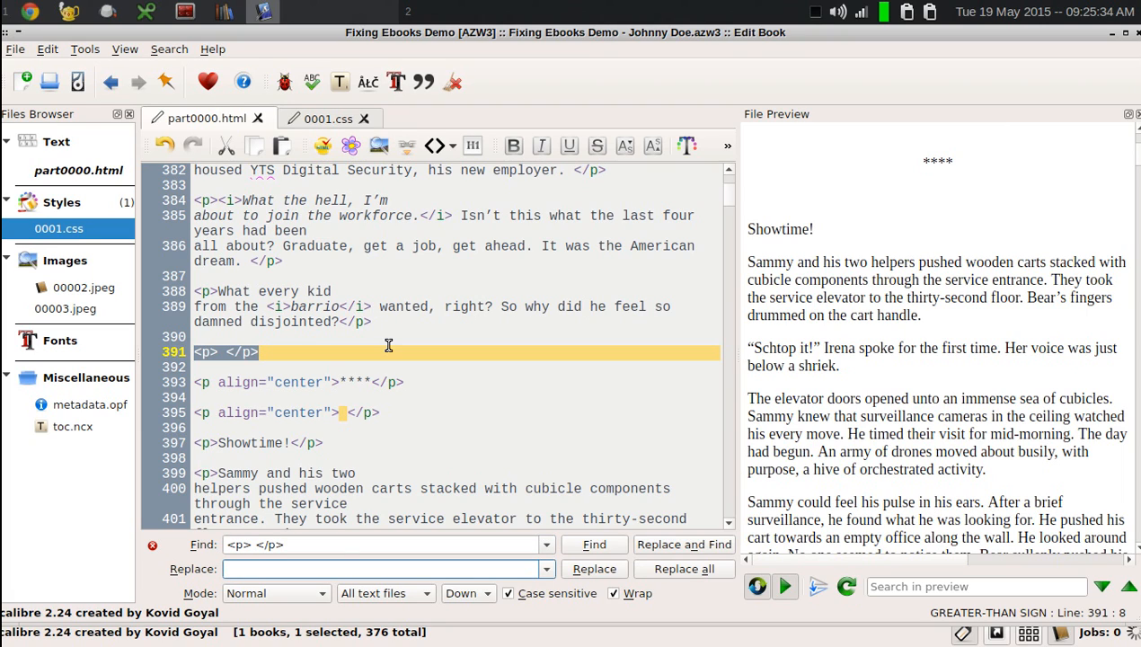
Step: Change the search expression to <p>\s</p> in Regex mode and remove all its matches across all text files
click(327, 548)
key(Left)
key(Left)
key(Left)
key(BackSpace)
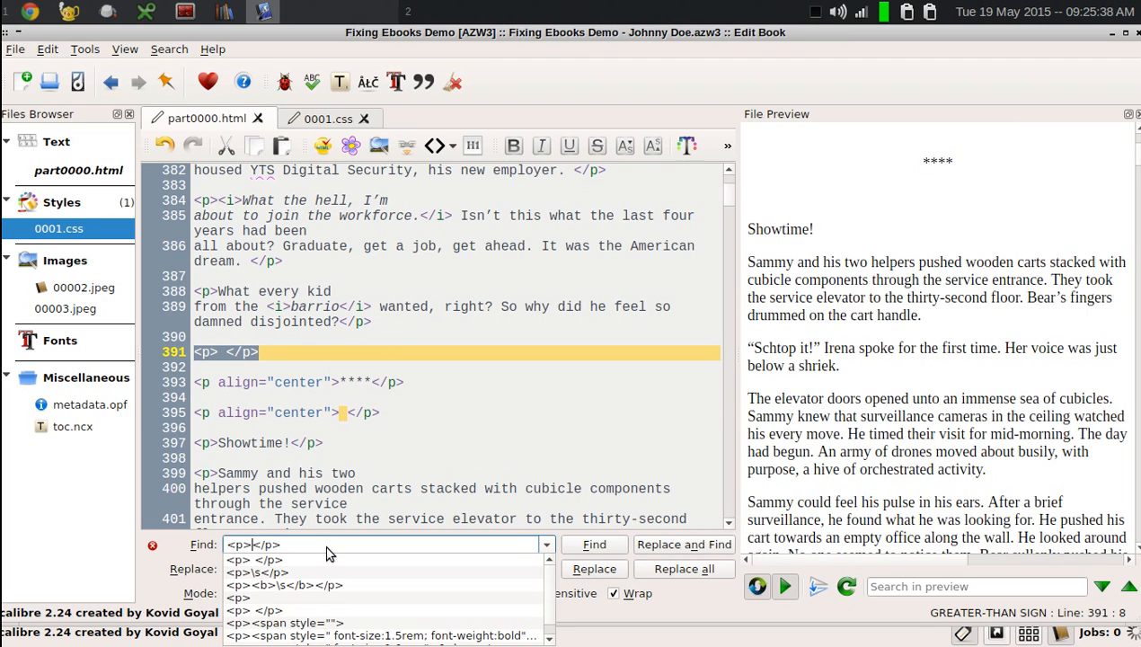
text(\s)
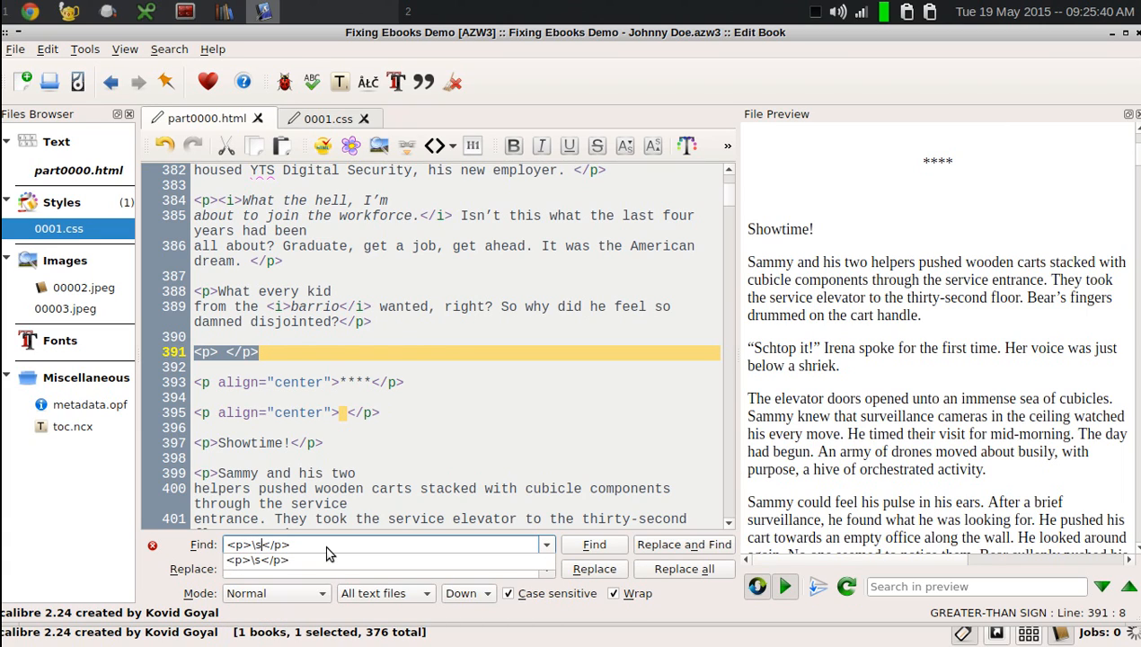
click(324, 601)
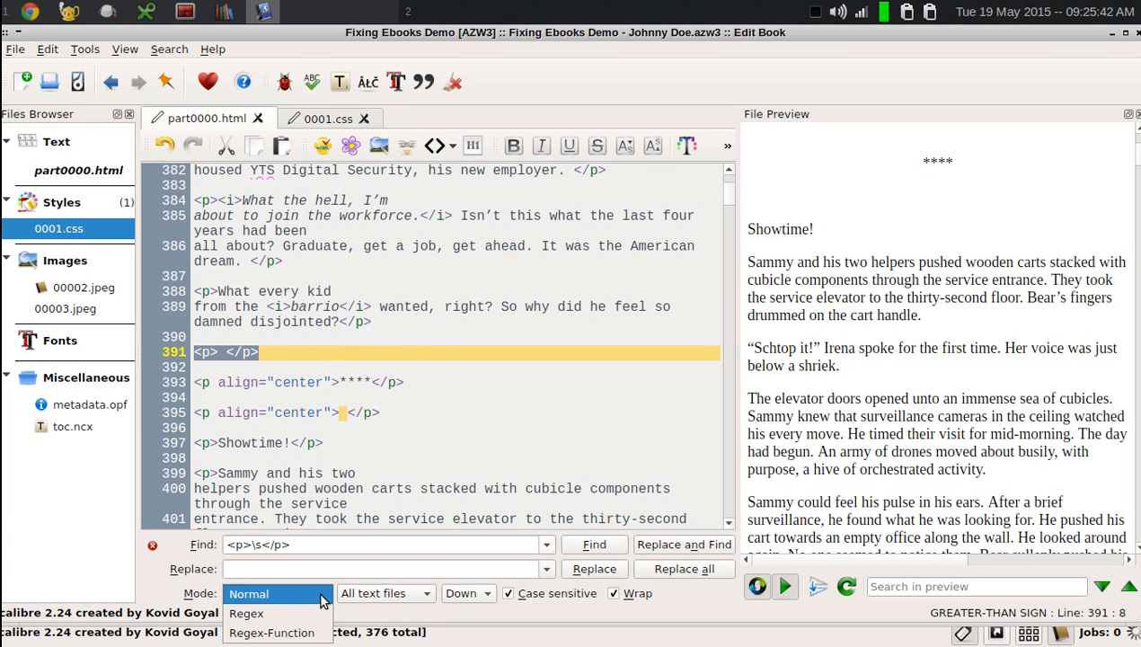
click(324, 613)
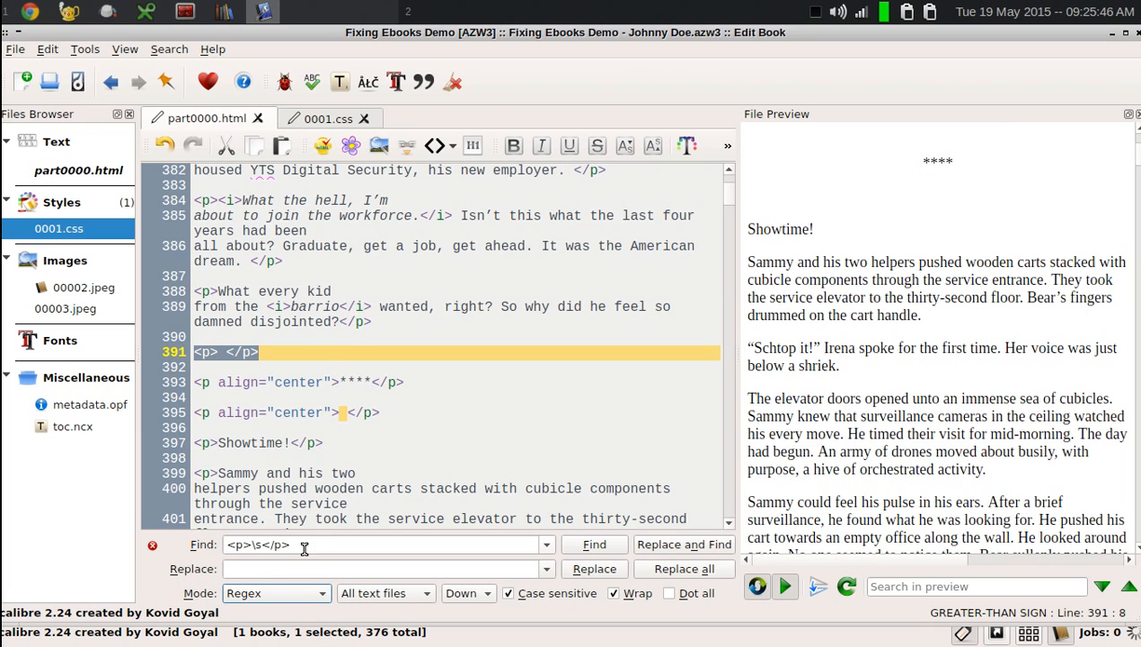
click(683, 569)
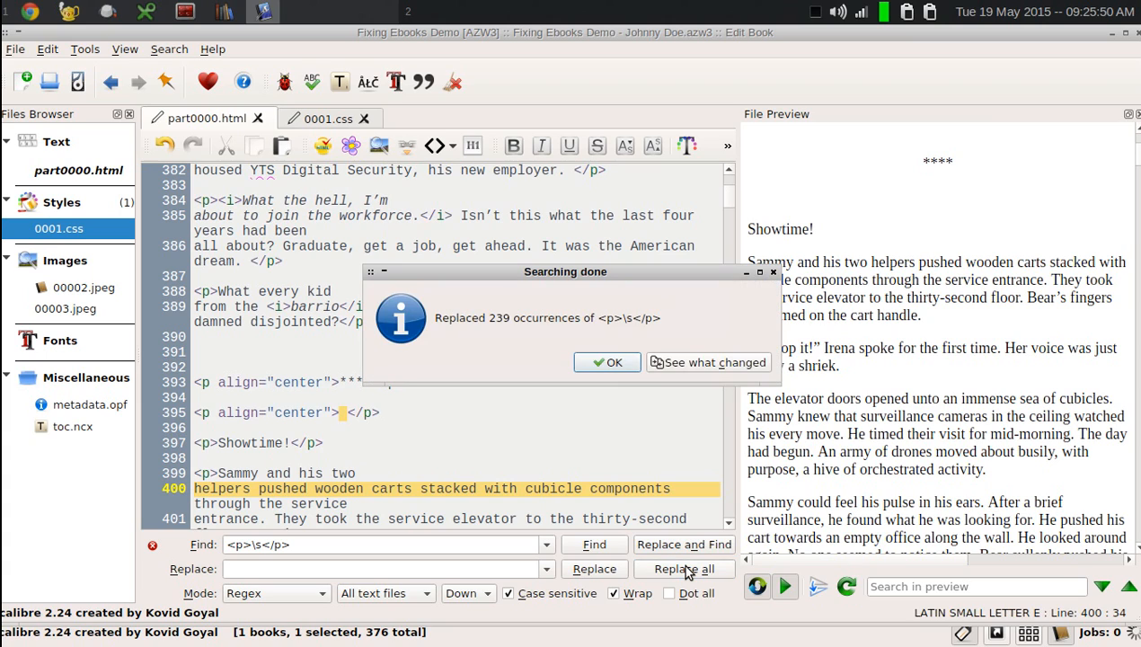
click(614, 365)
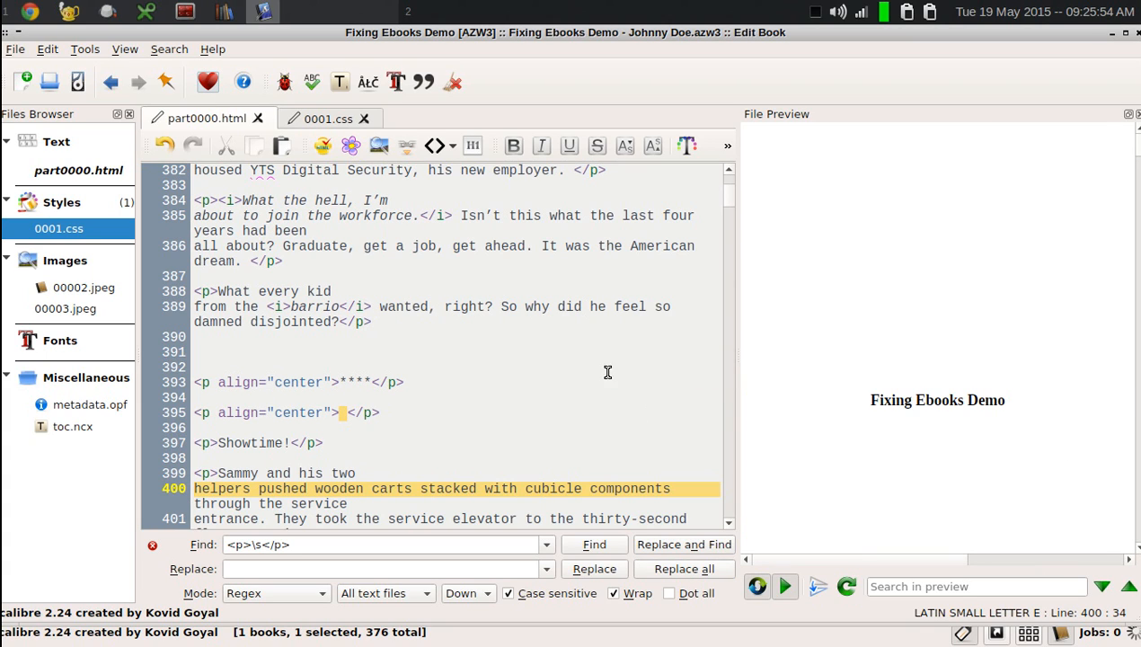
Step: Use the opening <p align="center"> tag on line 395 as the search text
click(515, 400)
key(Down)
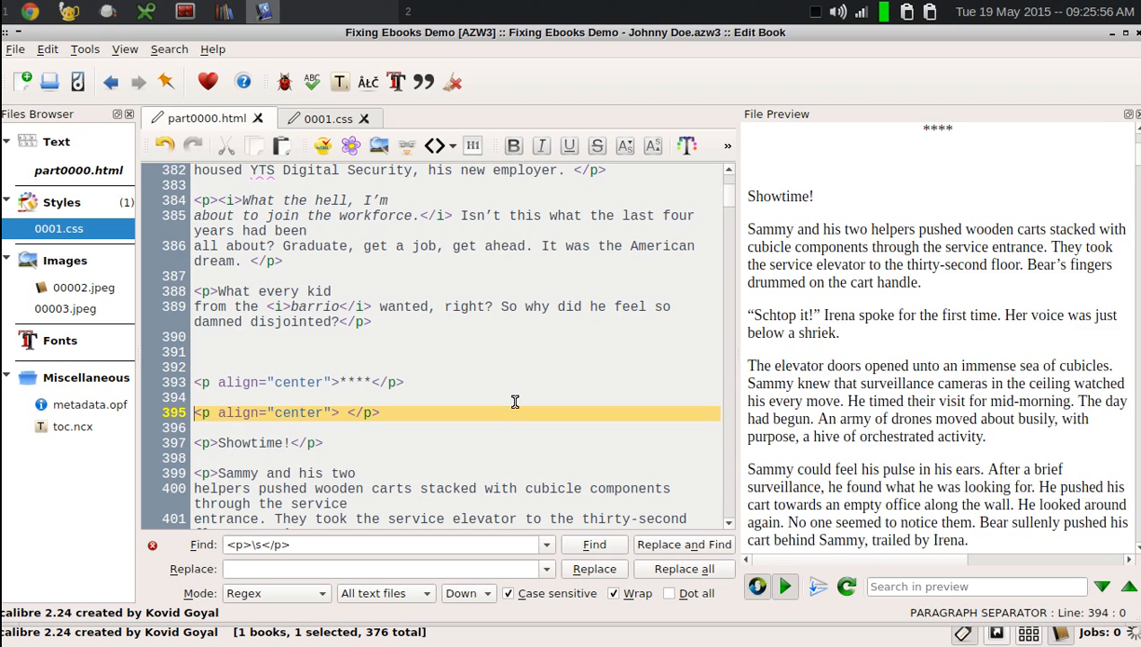
key(Right)
key(Right)
key(Left)
key(Left)
key(Right)
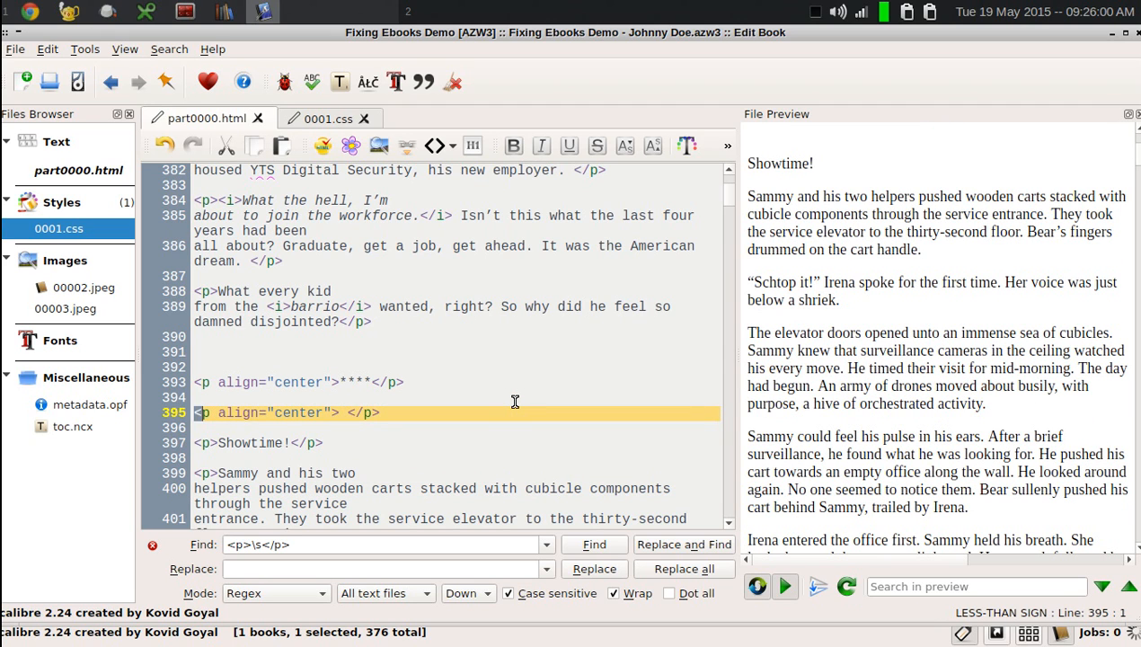
key(shift+Right)
key(shift+Right)
key(shift+Right)
key(shift+Right)
key(shift+Right)
key(shift+Right)
key(shift+Right)
key(shift+Right)
key(shift+Right)
key(shift+Right)
key(shift+Right)
key(shift+Right)
key(shift+Right)
key(shift+Right)
key(shift+Right)
key(shift+Right)
key(shift+Right)
key(shift+Right)
key(shift+Right)
key(shift+Right)
key(shift+Left)
key(shift+Left)
key(shift+Left)
key(shift+Left)
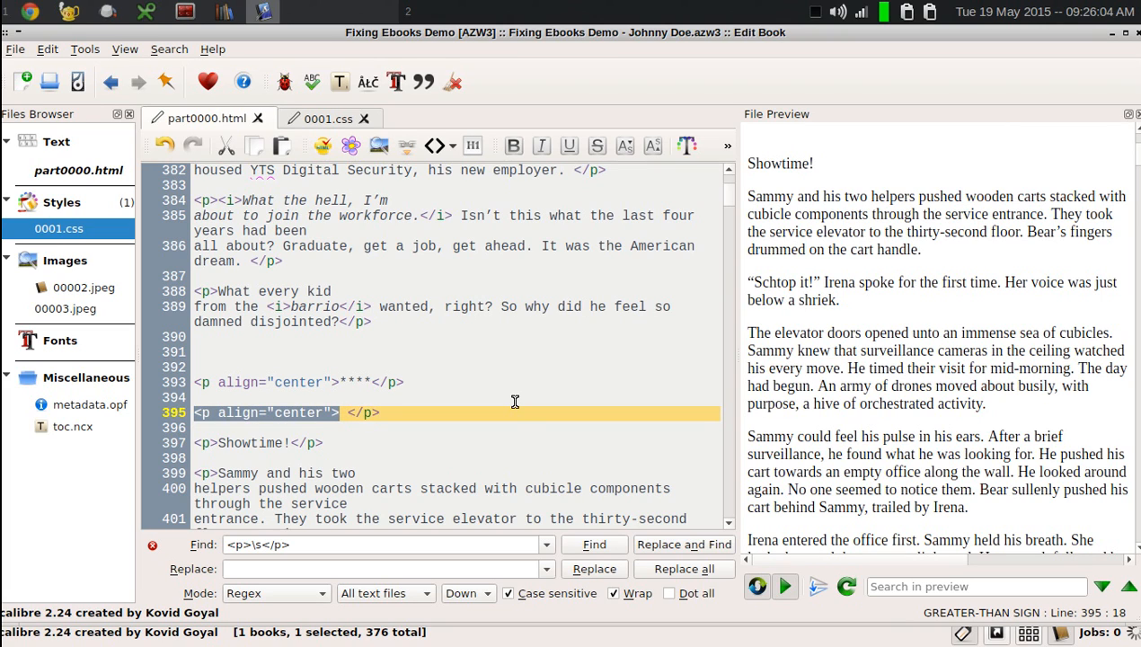
key(ctrl+f)
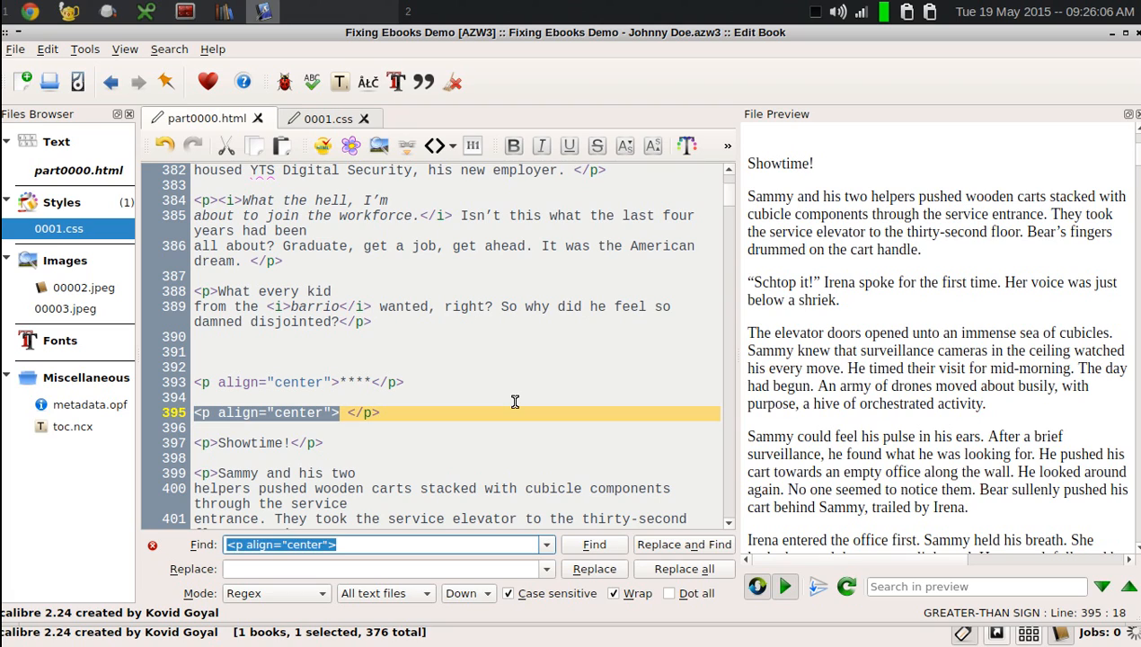
Step: Replace the align="center" attribute in the search expression with a wildcard so it reads <p.*?>
key(Home)
key(Right)
key(shift+Right)
key(shift+Right)
key(shift+Right)
key(shift+Right)
key(shift+Right)
key(shift+Right)
key(shift+Right)
key(shift+Right)
key(shift+Right)
key(shift+Right)
key(shift+Right)
key(shift+Right)
key(shift+Right)
key(shift+Right)
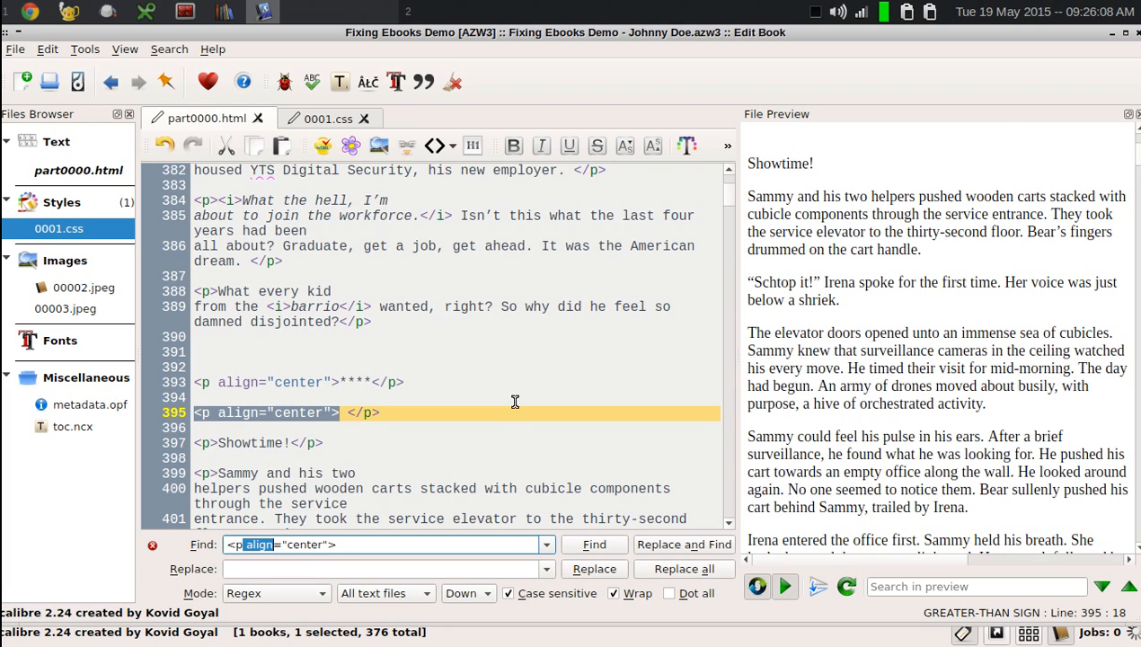
key(shift+Right)
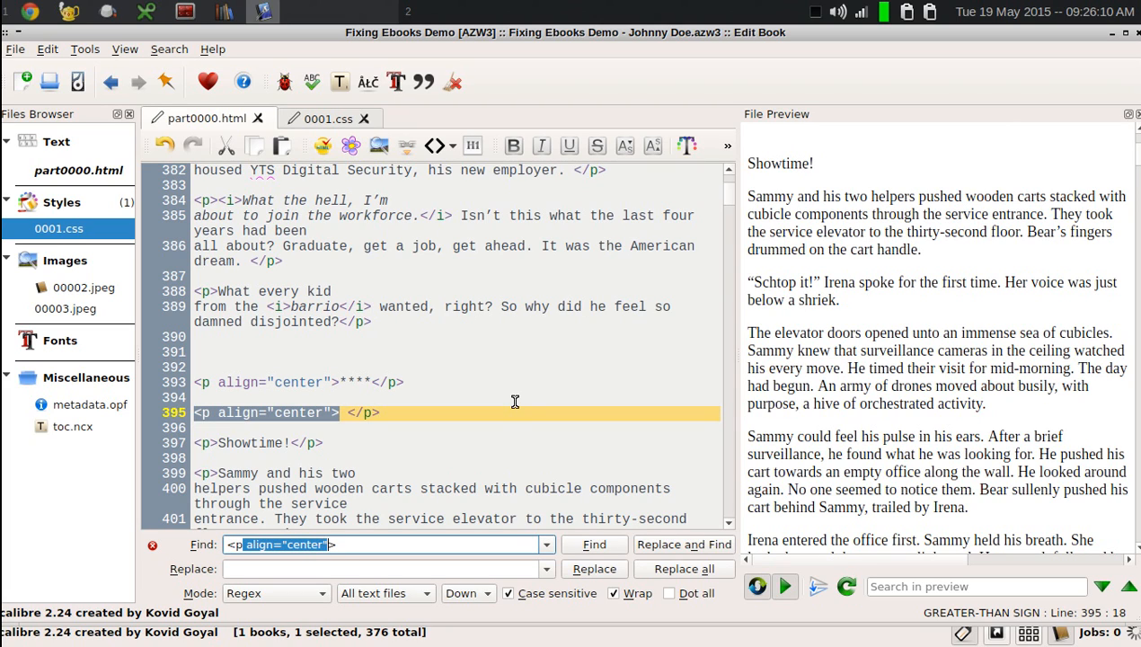
text(.*?>)
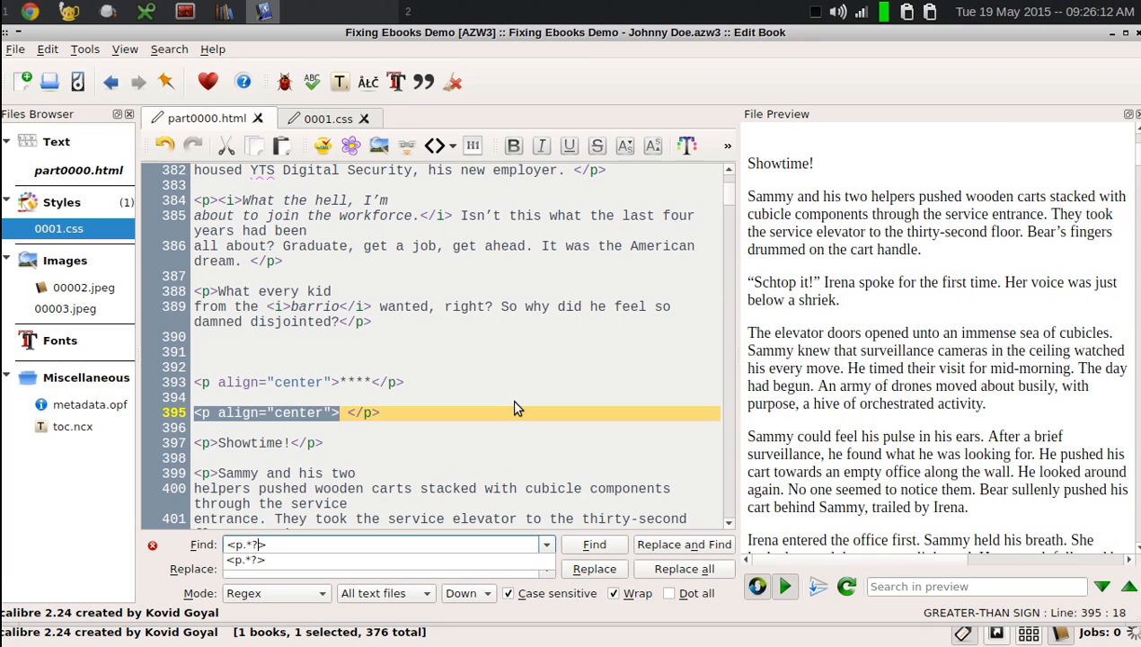
Step: Replace all matches of <p.*?> with a plain <p> tag across all text files
click(352, 563)
click(351, 573)
text(<p>)
click(351, 574)
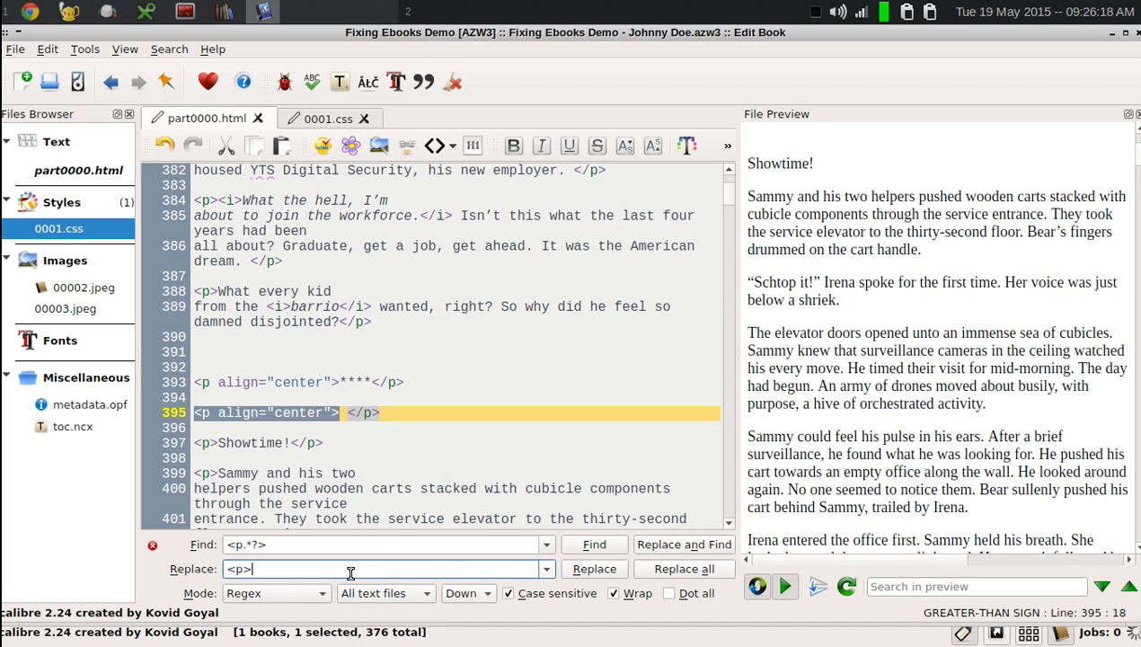
click(675, 570)
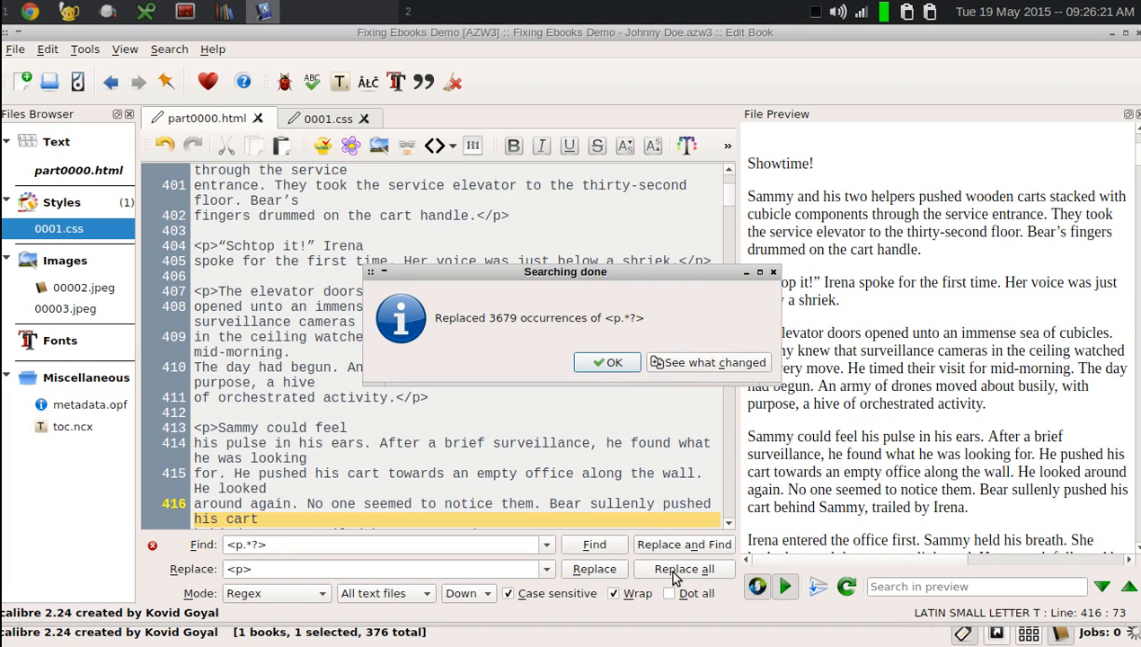
click(609, 363)
Step: Delete the blank bold paragraph on line 448 of part0000.html, above the "Access denied" text
click(385, 409)
scroll(386, 410, down, 15)
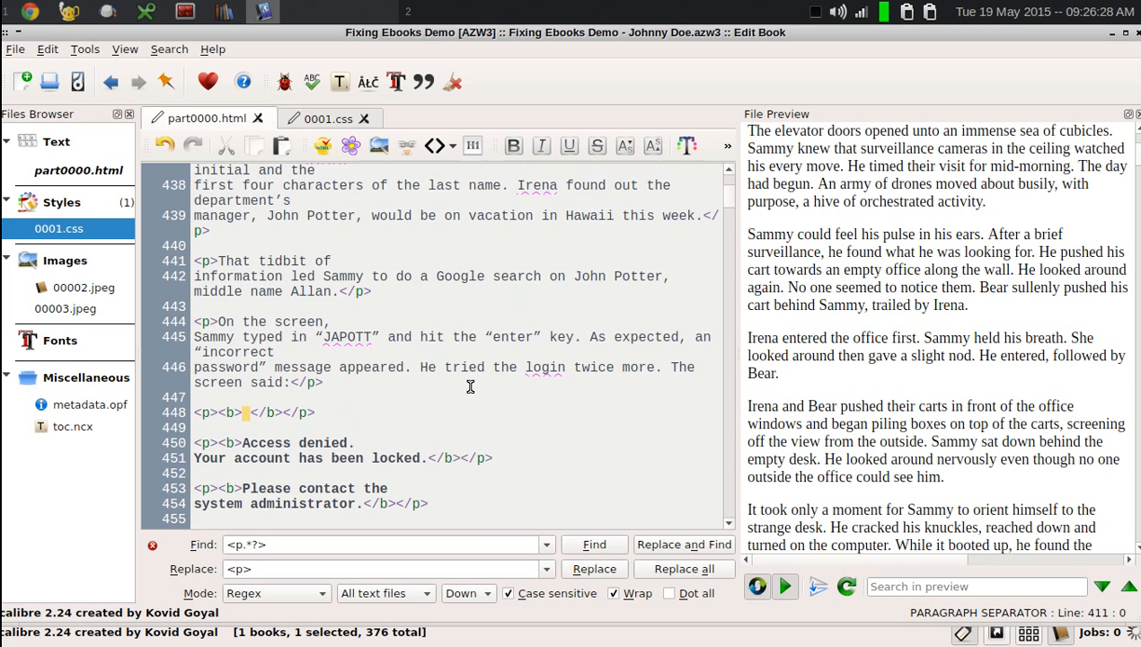
scroll(470, 387, down, 2)
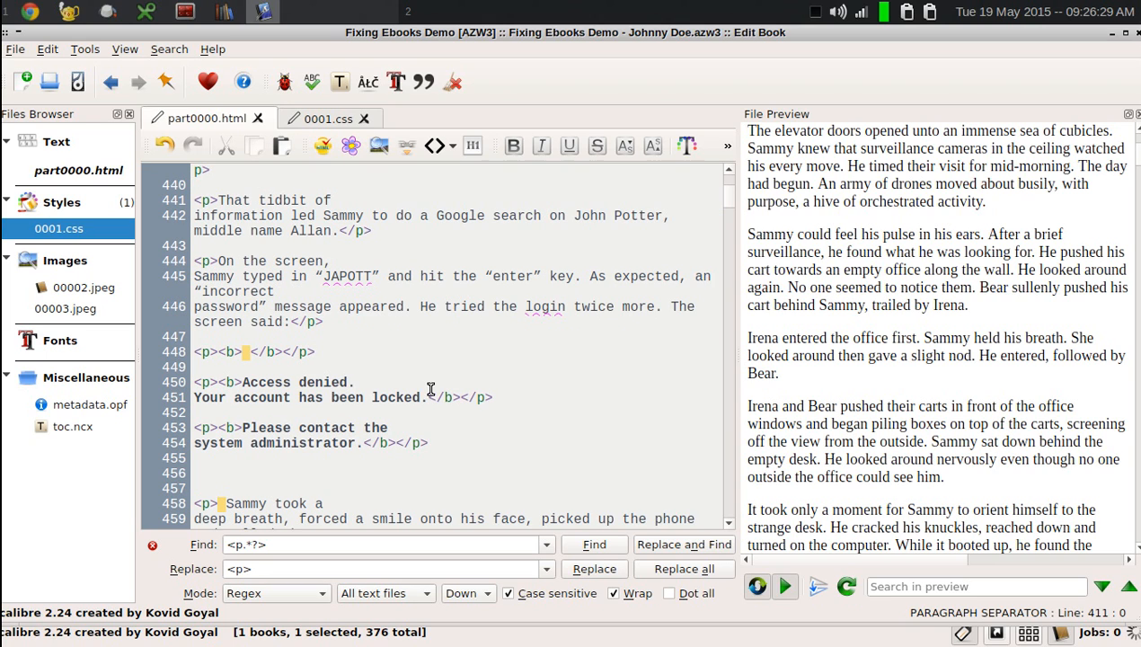
click(309, 337)
key(Down)
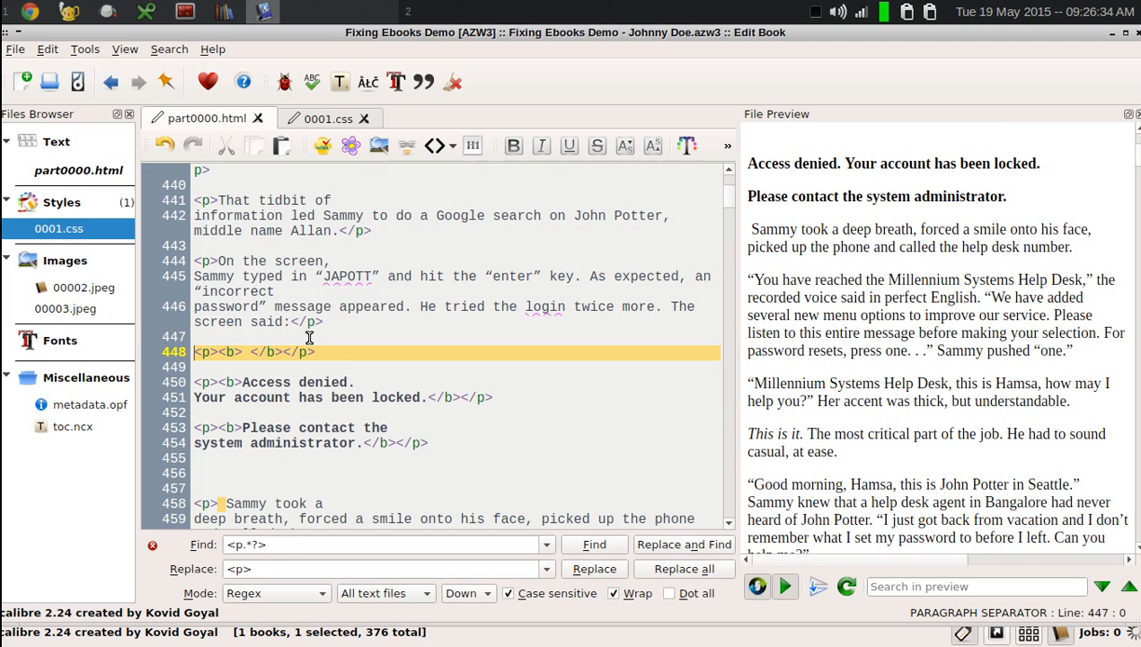
key(Right)
key(Right)
key(Right)
key(Right)
key(Right)
key(Right)
key(Right)
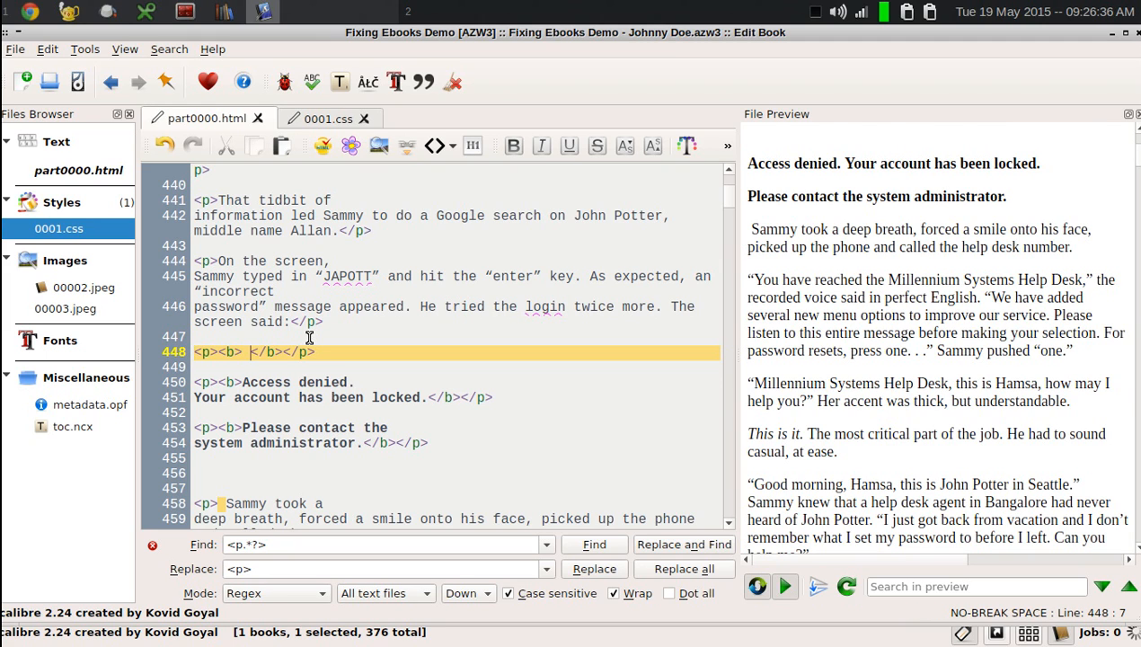
key(Up)
key(Up)
key(Down)
key(shift+Down)
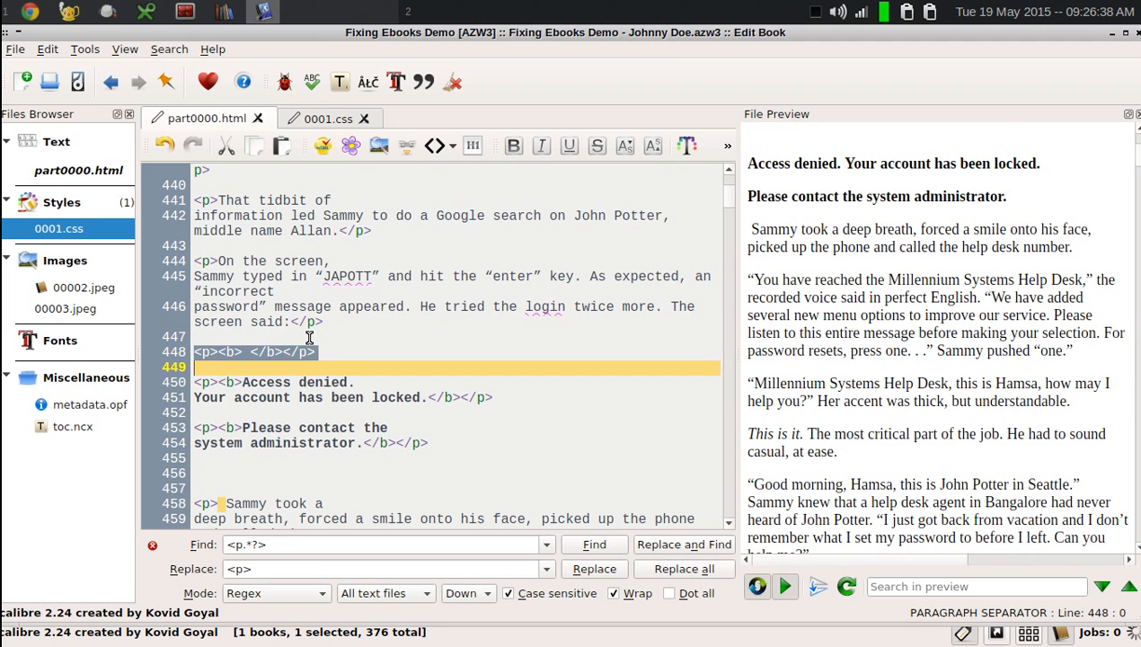
key(Delete)
Step: Use the blank <h1> heading on line 530, above the Chapter 2 heading, as the search text
scroll(401, 421, down, 5)
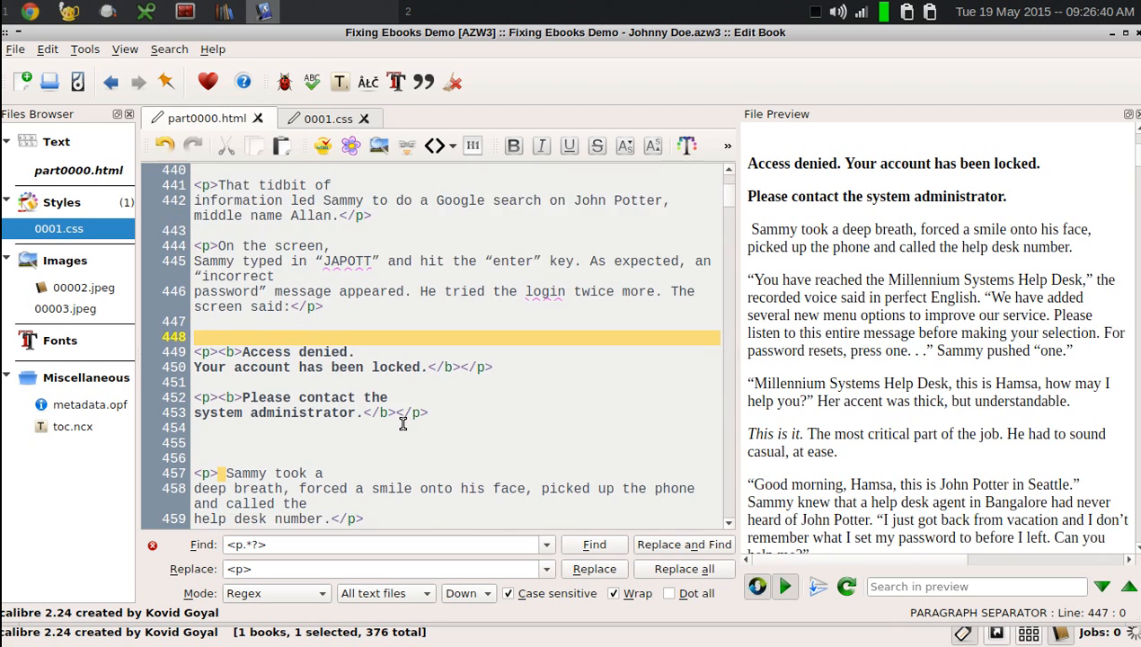
scroll(401, 424, down, 5)
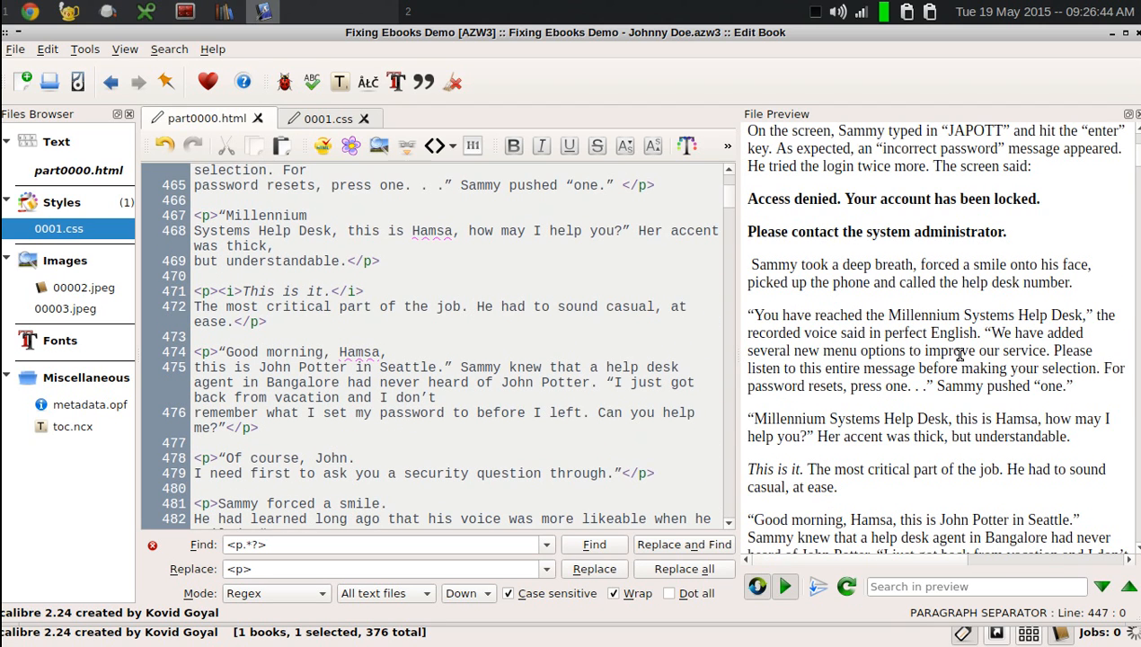
scroll(888, 330, down, 15)
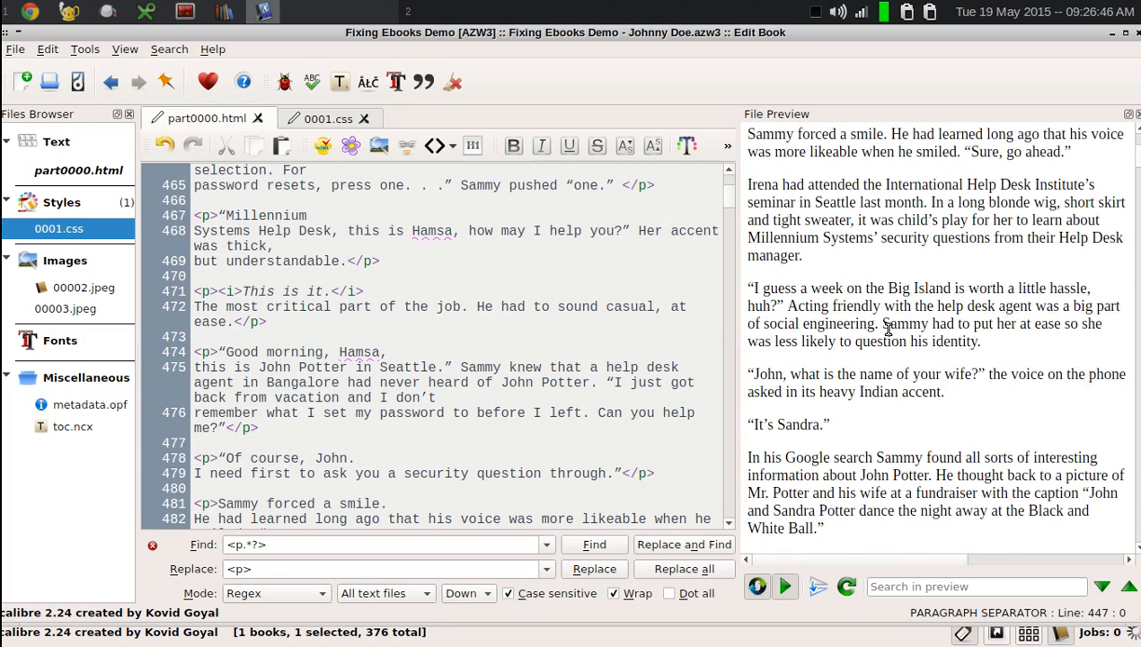
scroll(888, 335, down, 5)
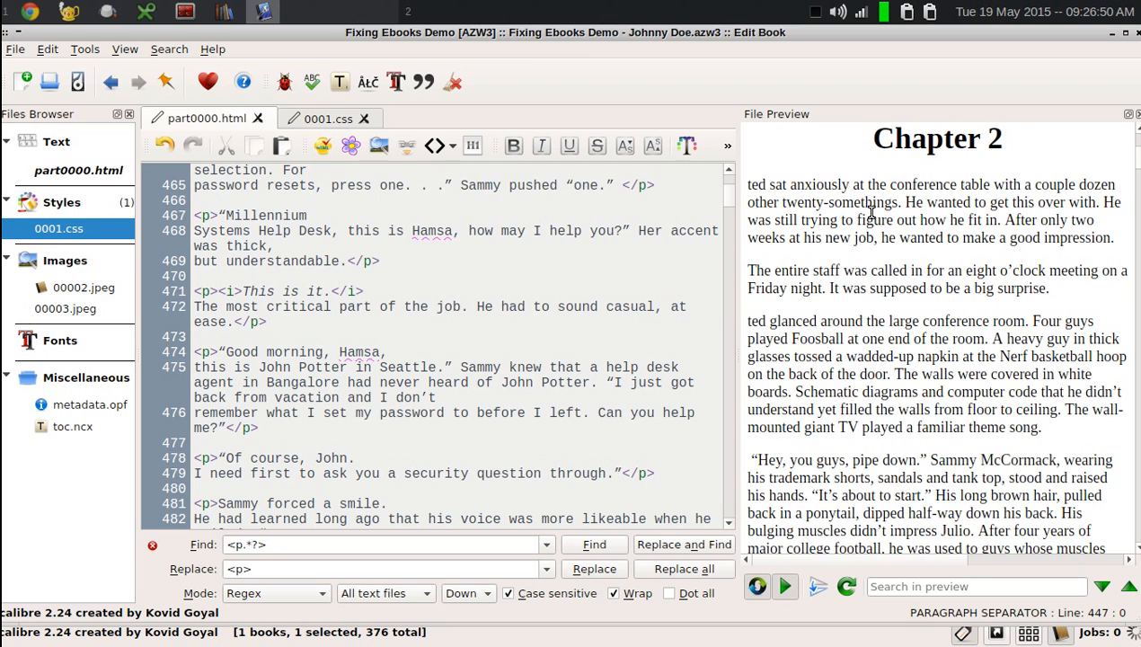
click(859, 187)
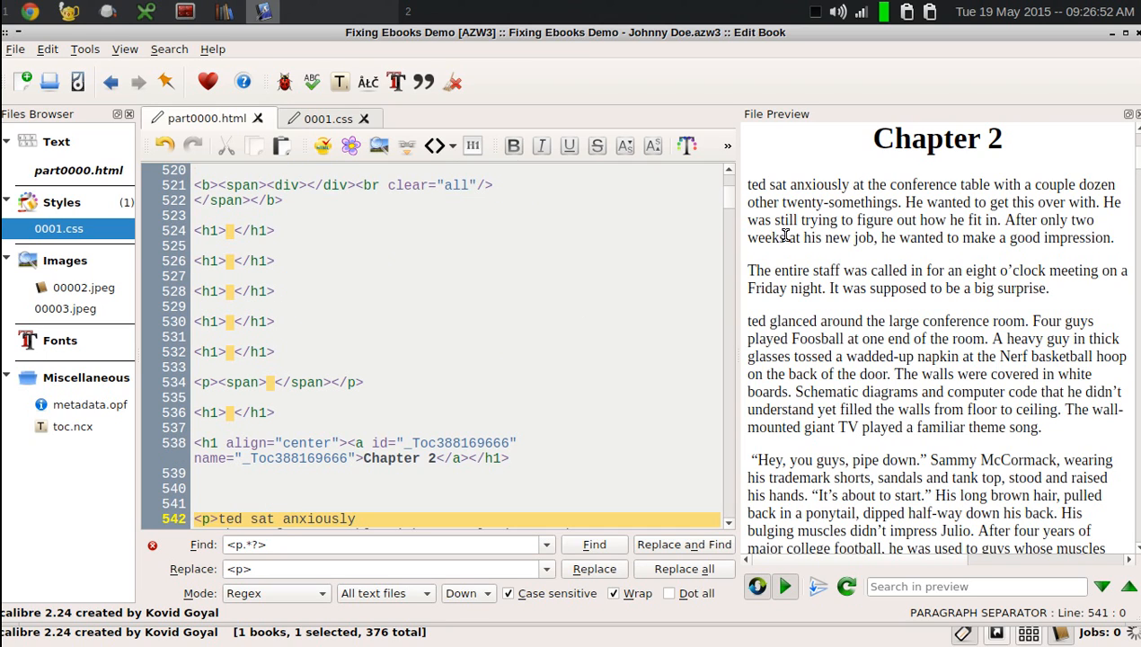
scroll(563, 418, down, 2)
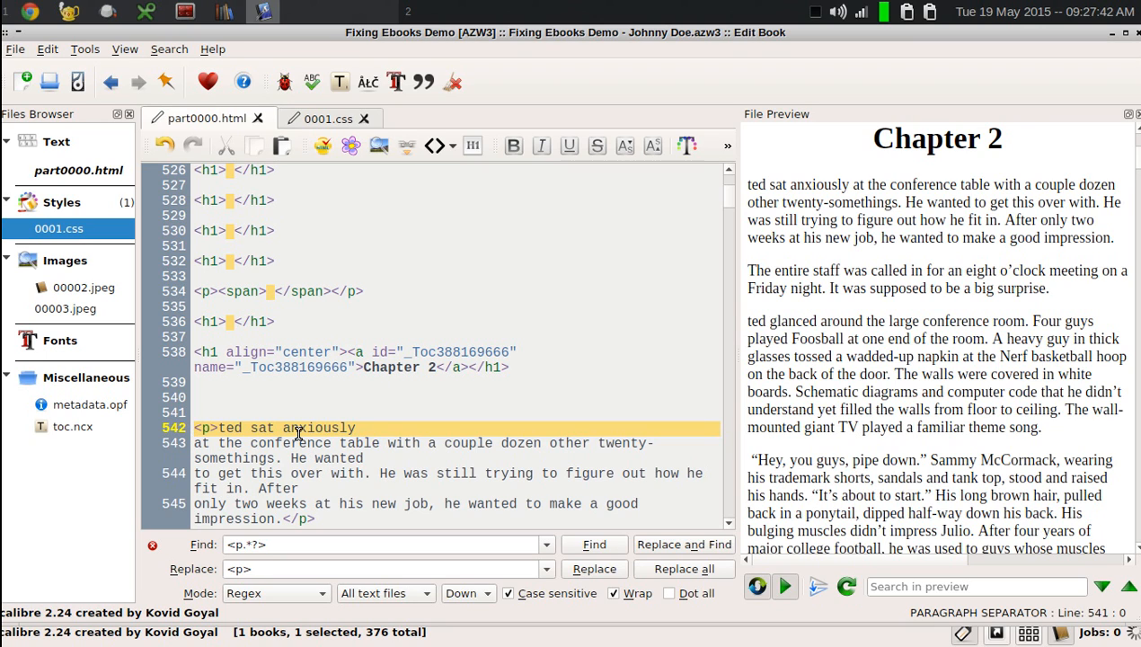
scroll(376, 361, up, 3)
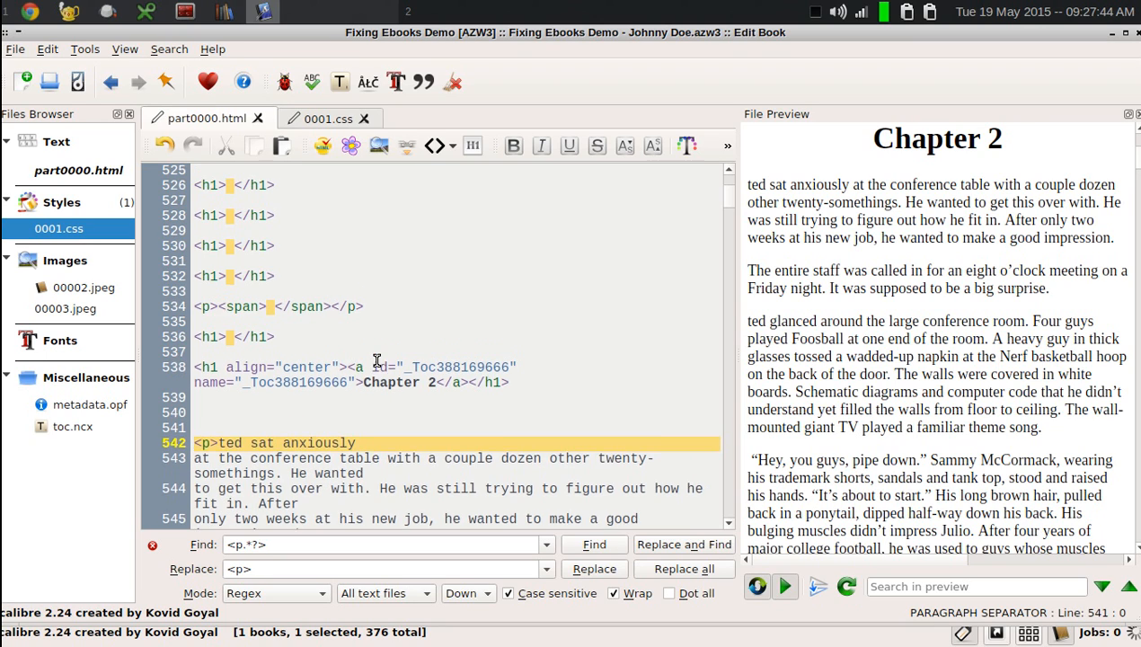
click(310, 367)
key(Down)
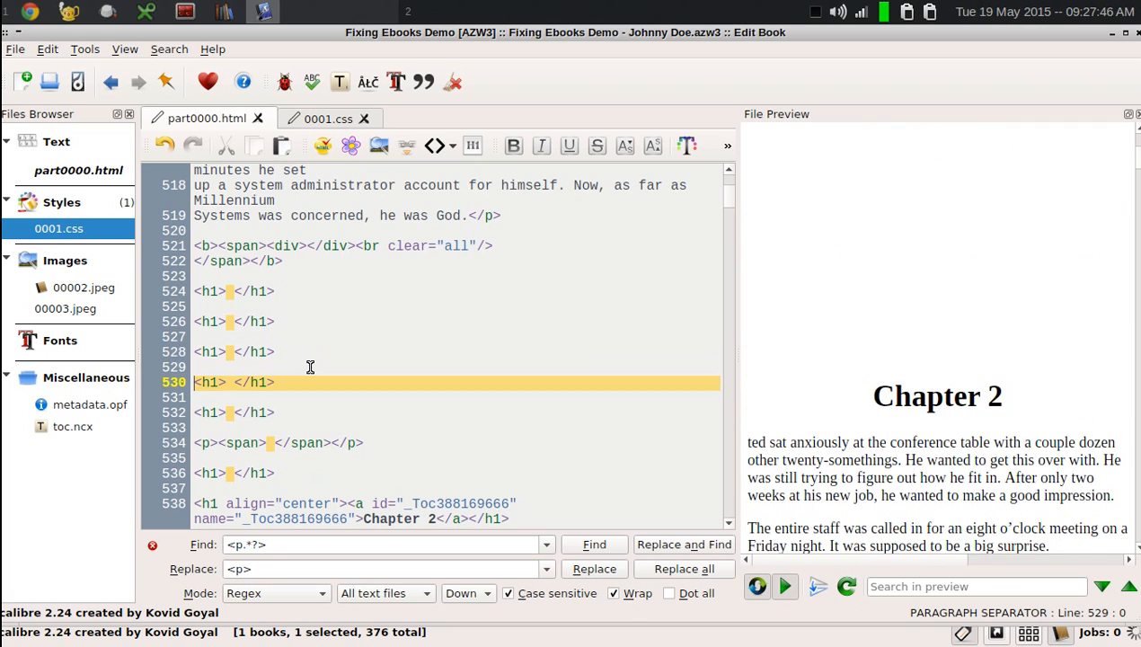
key(shift+End)
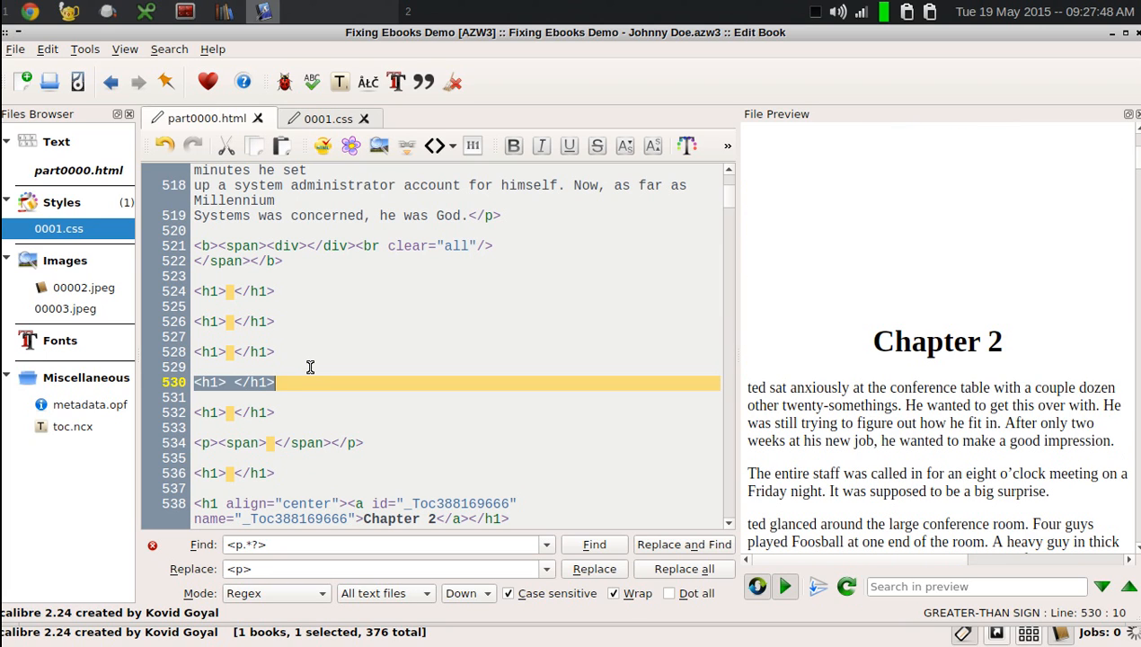
key(ctrl+f)
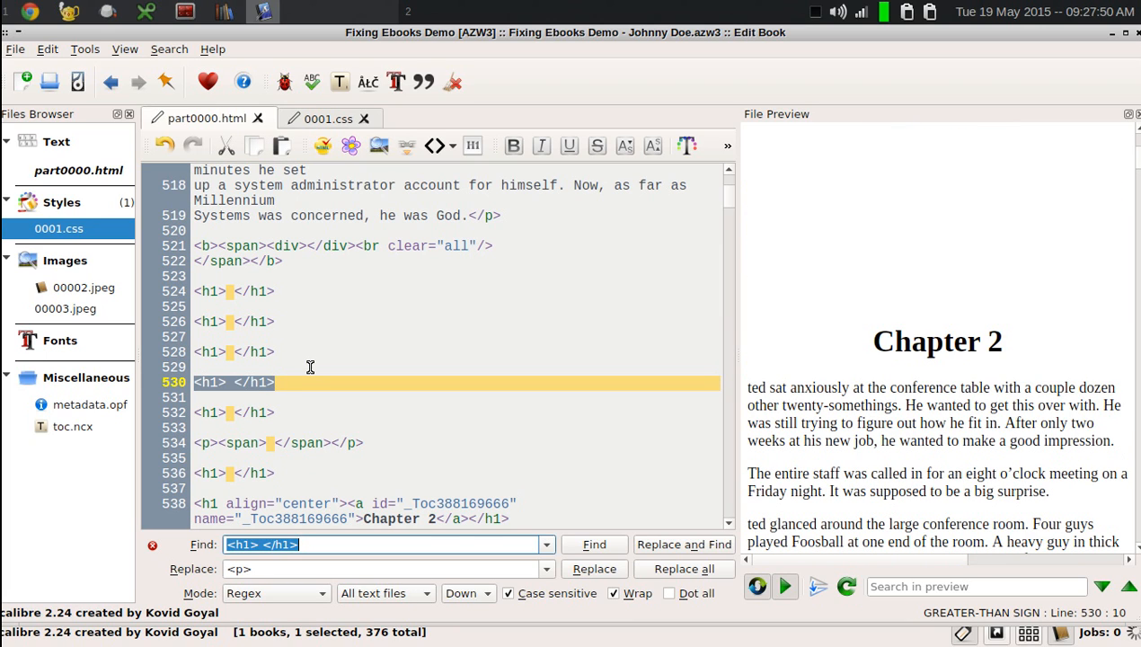
Step: Change the search expression to <h1>\s</h1> and remove all its matches across all text files
key(End)
key(Left)
key(BackSpace)
text(\s)
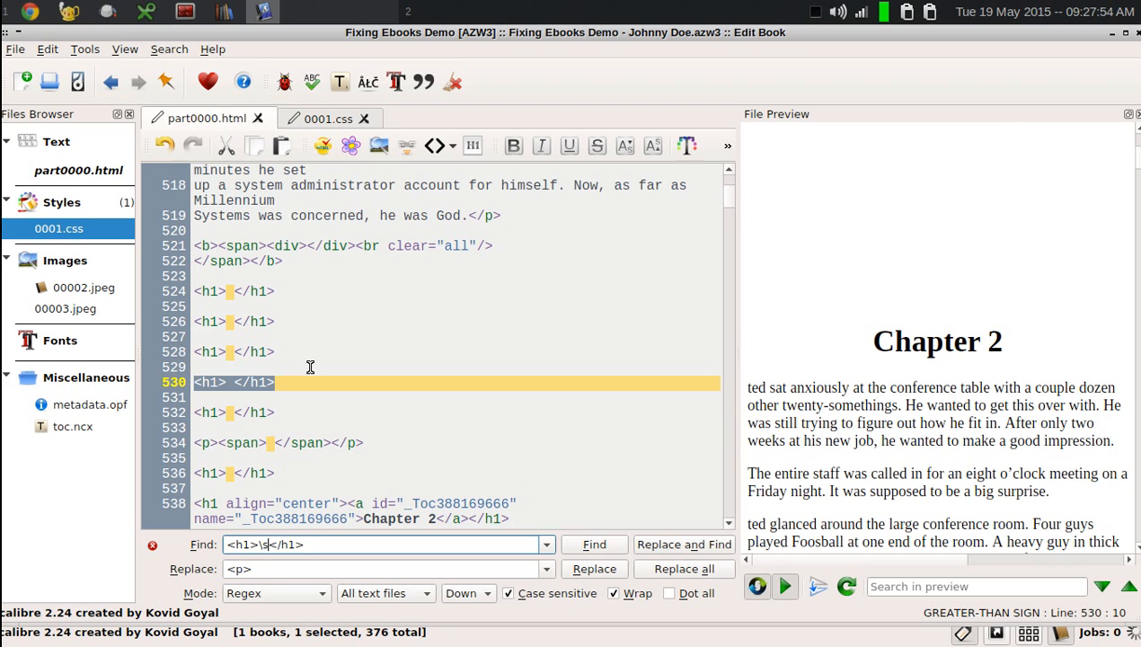
click(339, 568)
key(BackSpace)
key(BackSpace)
key(BackSpace)
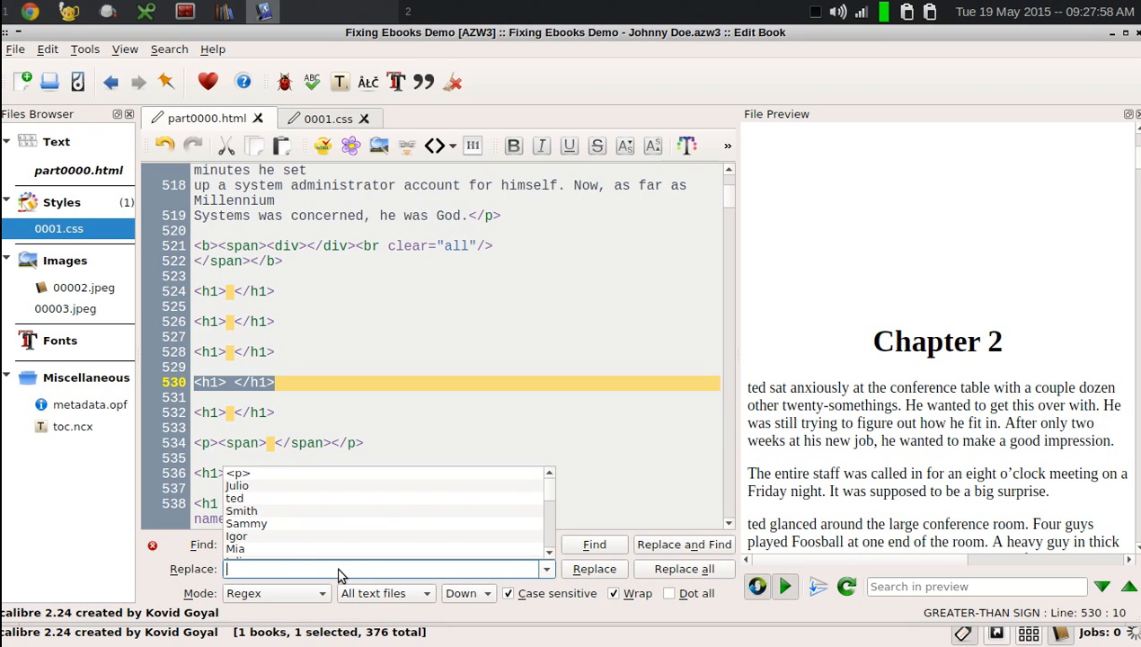
click(338, 569)
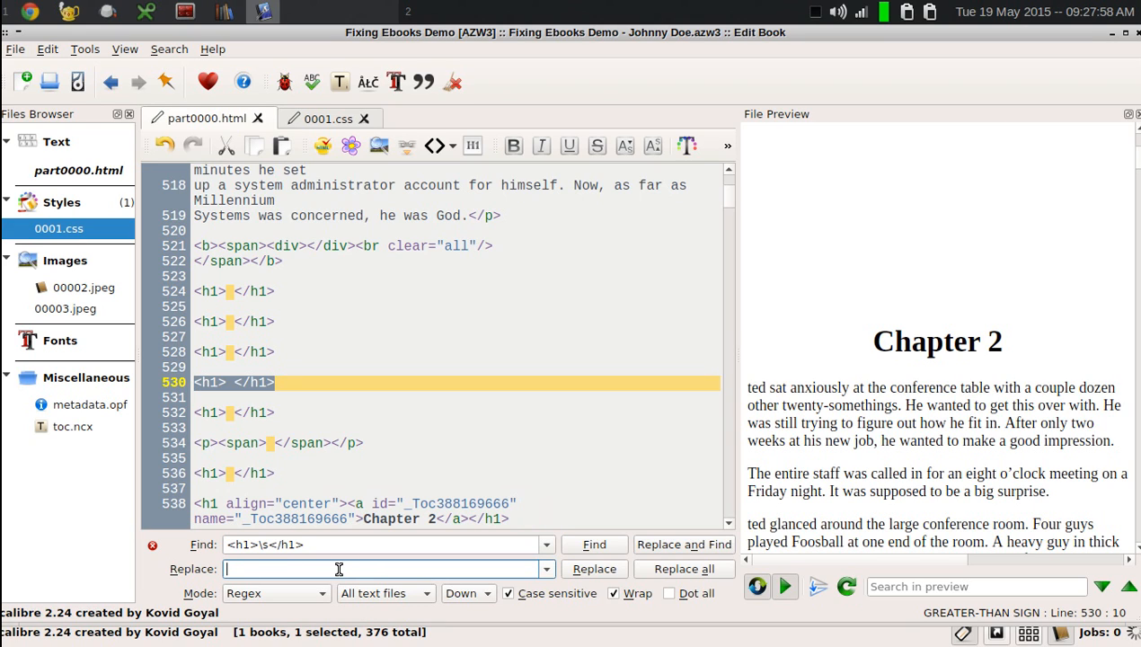
click(655, 574)
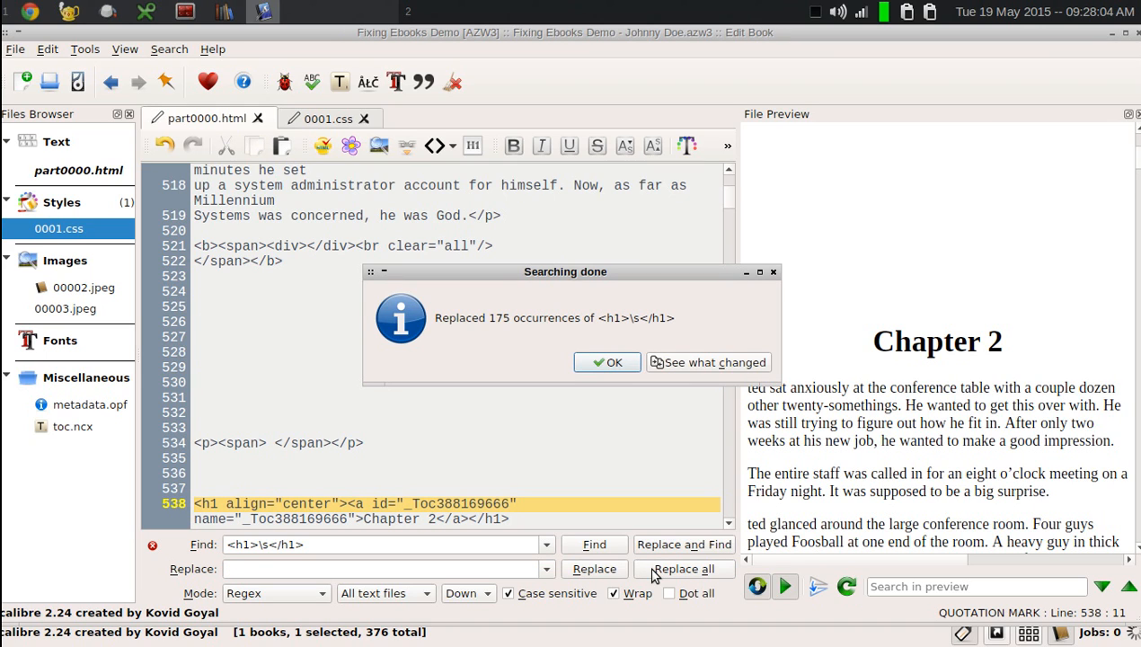
click(615, 365)
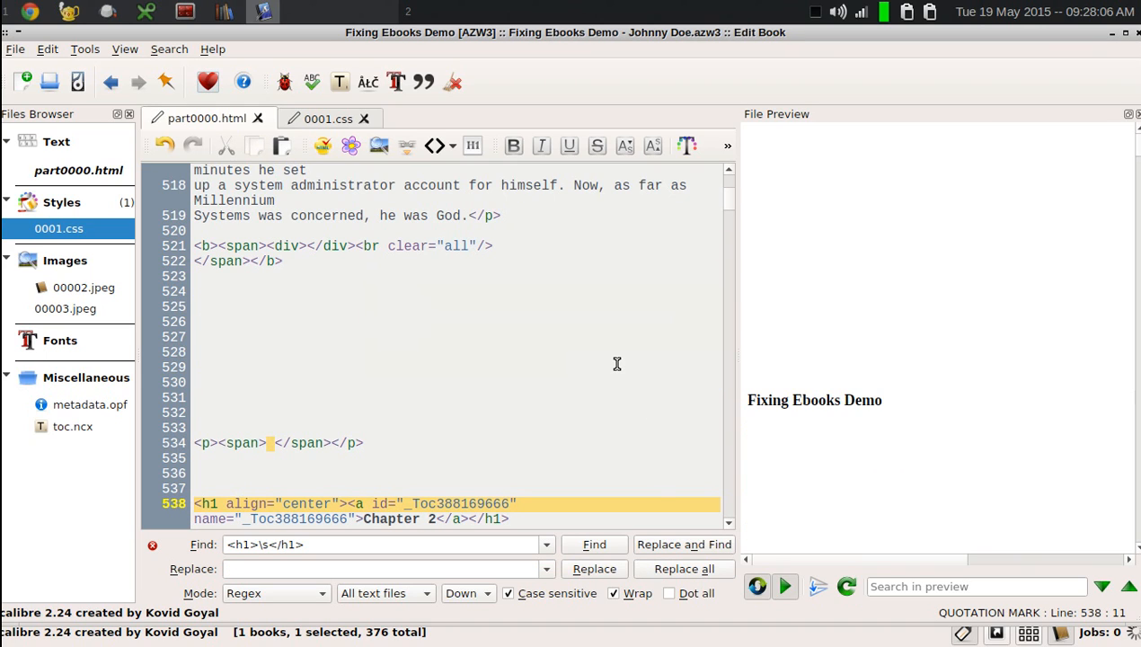
Step: Delete the blank <p><span> paragraph and its surrounding empty lines, 530 to 535, above the Chapter 2 heading, and save the book
click(338, 389)
key(shift+Down)
key(shift+Down)
key(shift+Down)
key(shift+Down)
key(shift+Down)
key(shift+Down)
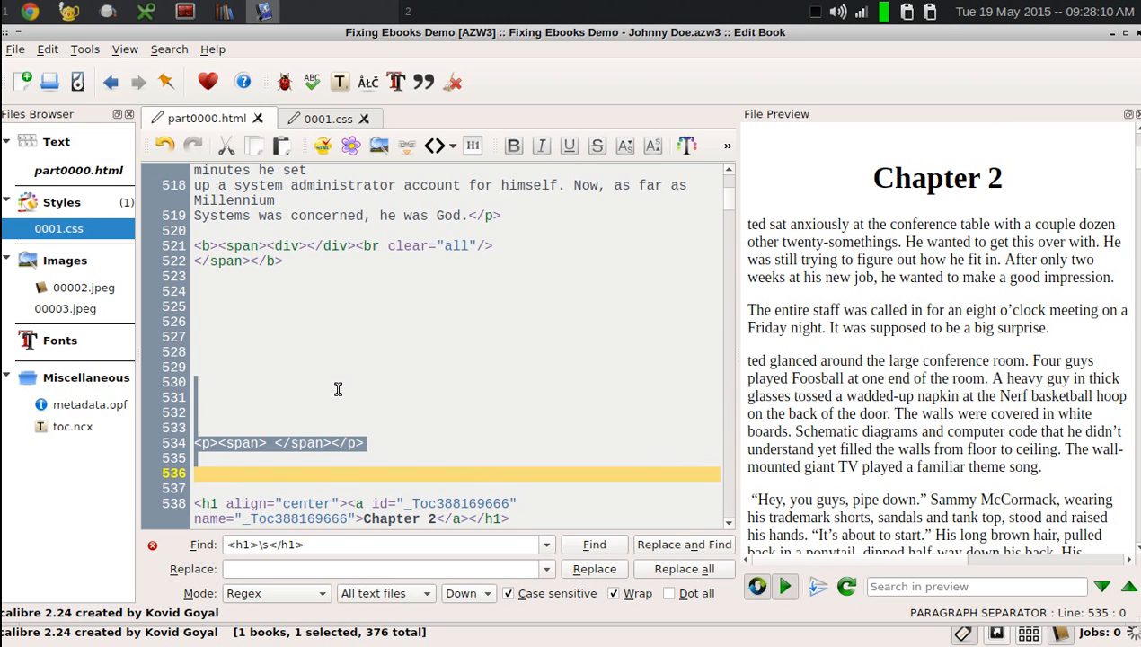
key(Delete)
key(ctrl+s)
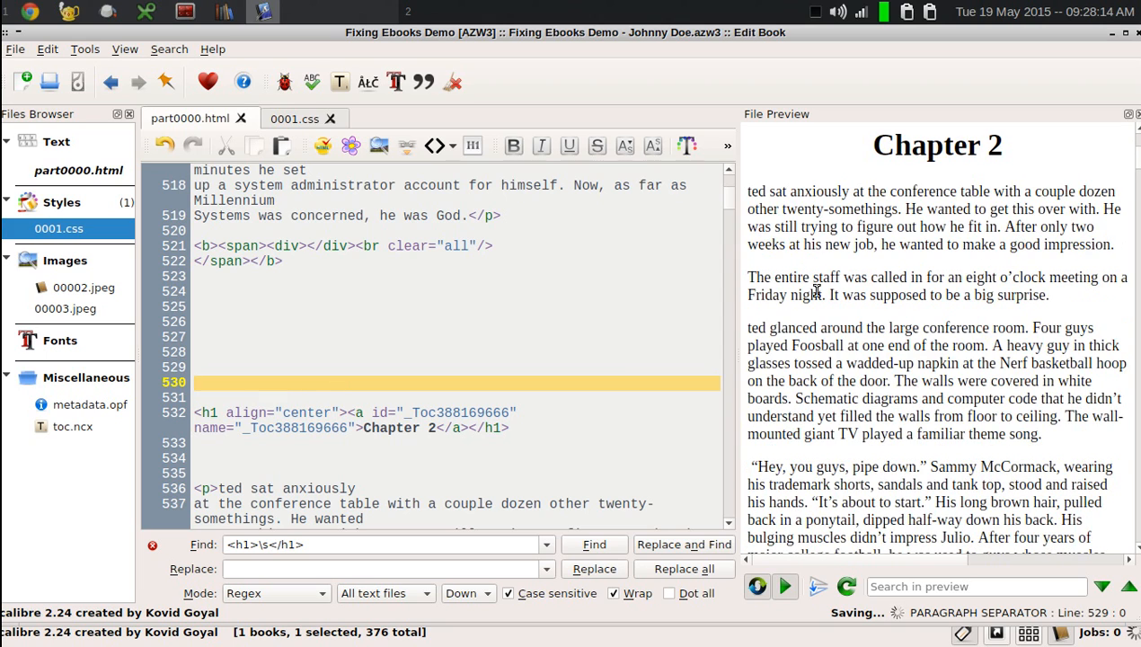
scroll(904, 305, up, 1)
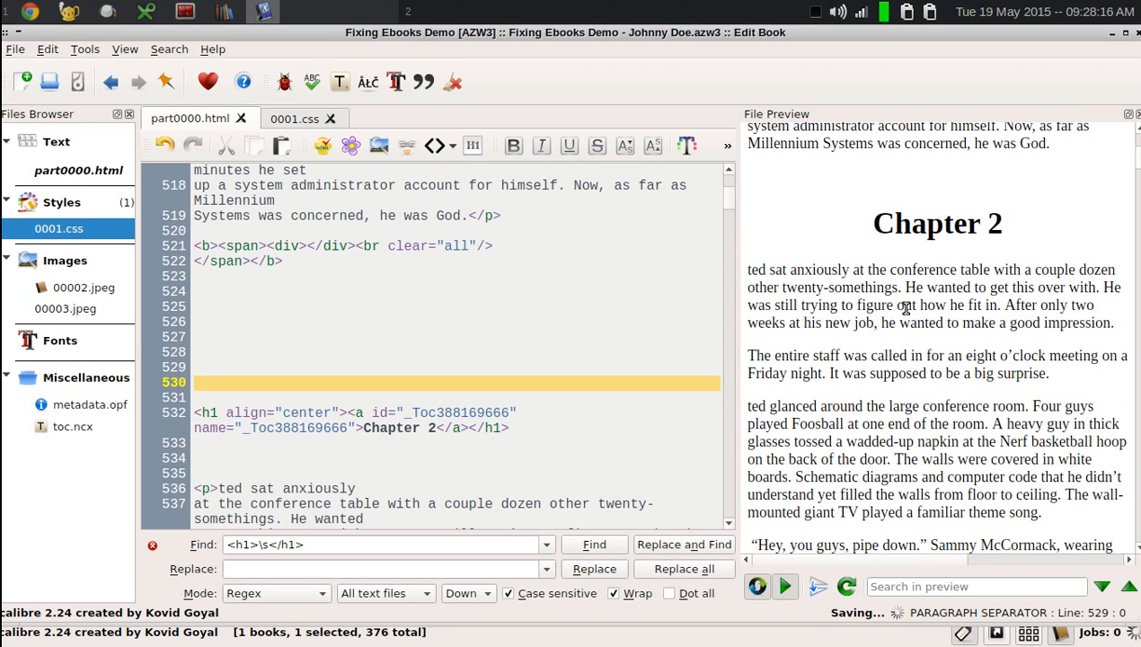
Step: Switch to Geany and look through the heading and paragraph rules of basic_ebook.css
click(68, 11)
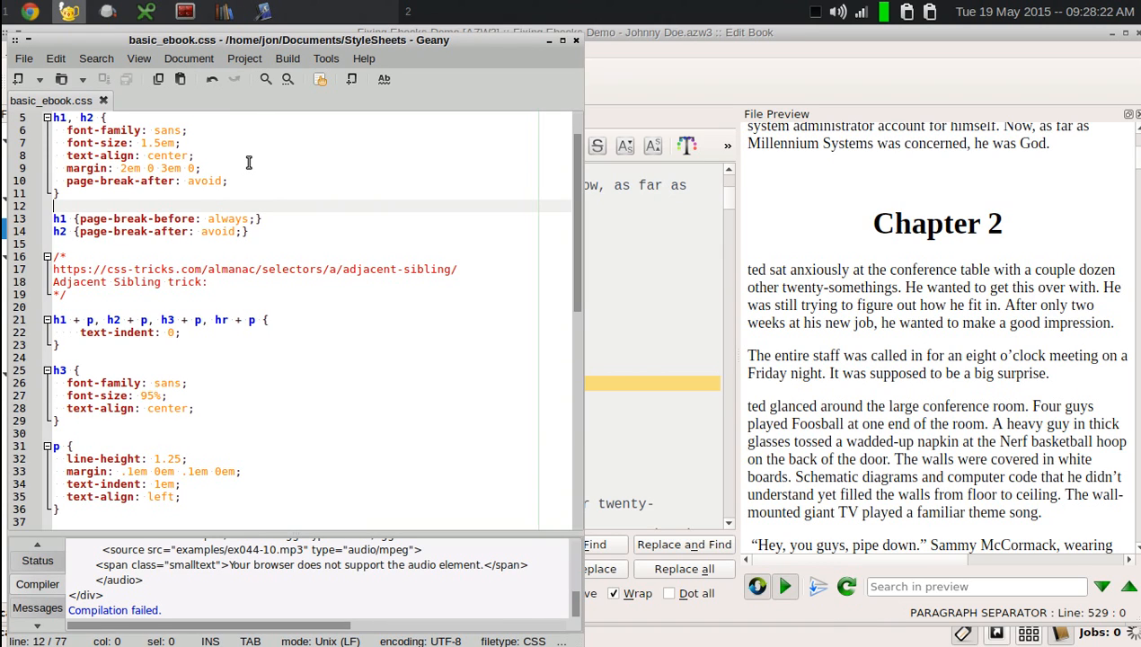
key(Down)
key(Down)
key(Down)
key(Down)
key(Down)
key(Down)
key(Down)
key(Down)
key(Down)
key(Down)
key(Down)
key(Down)
key(Down)
key(Down)
key(Down)
key(Down)
key(Down)
key(Down)
key(Down)
key(Down)
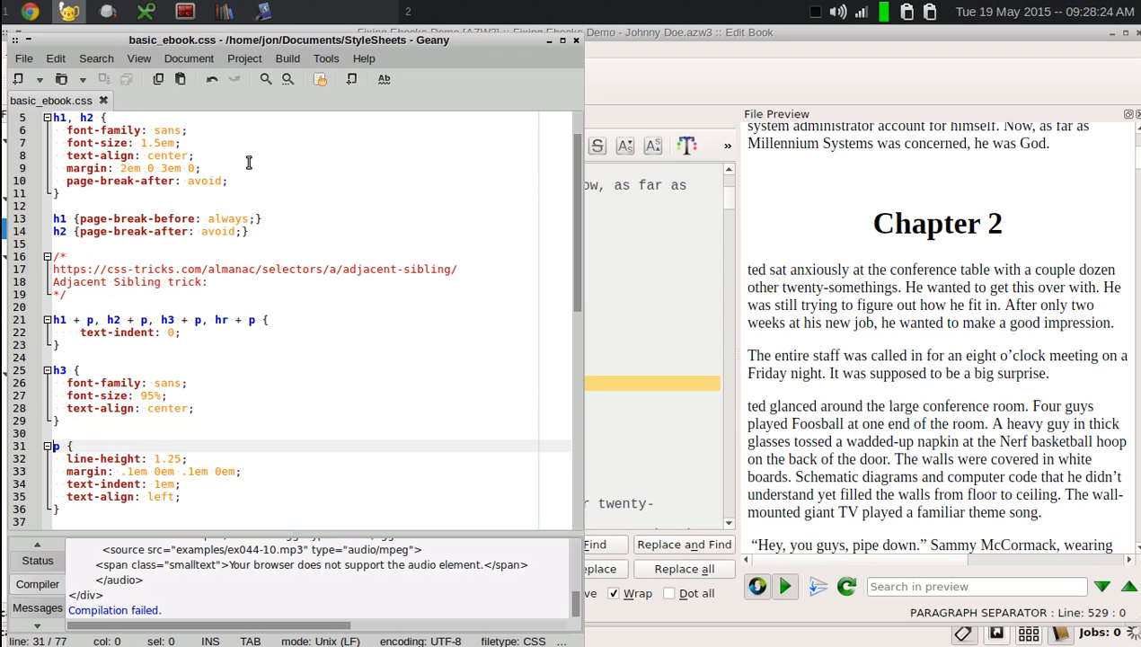
key(Up)
key(Up)
key(Up)
key(Up)
key(Up)
key(Up)
key(Up)
key(Up)
key(Up)
key(Up)
key(Up)
key(Up)
key(Up)
key(Up)
key(Up)
key(Up)
key(Up)
key(Up)
key(Up)
key(Up)
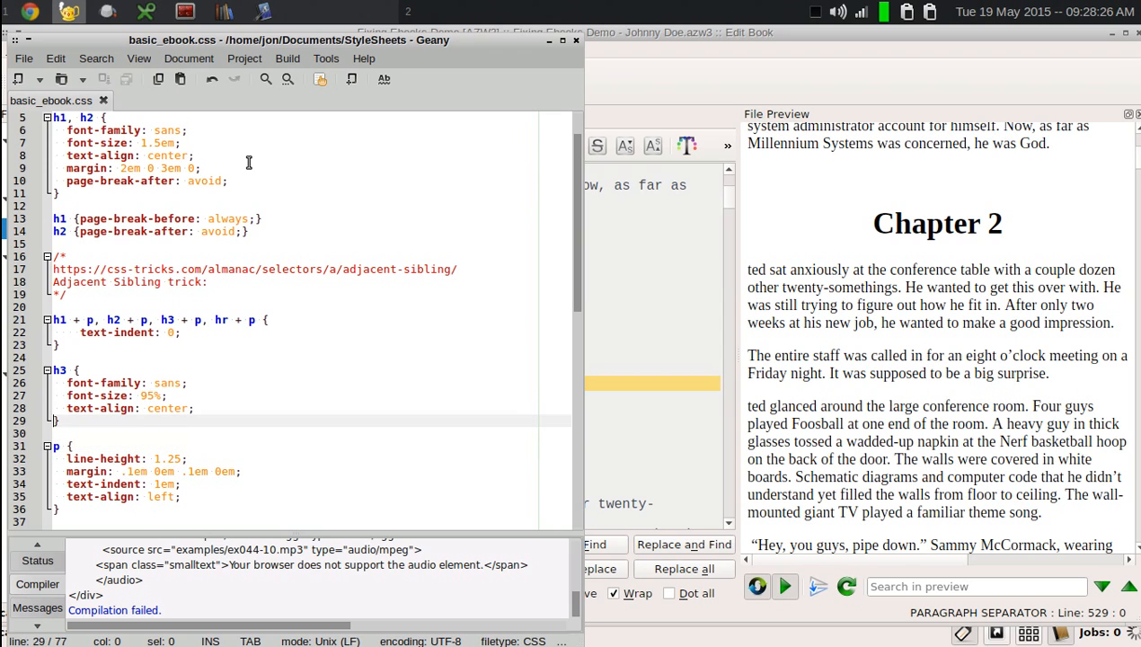
key(shift+Down)
key(shift+Down)
key(shift+Down)
key(shift+Down)
key(shift+Down)
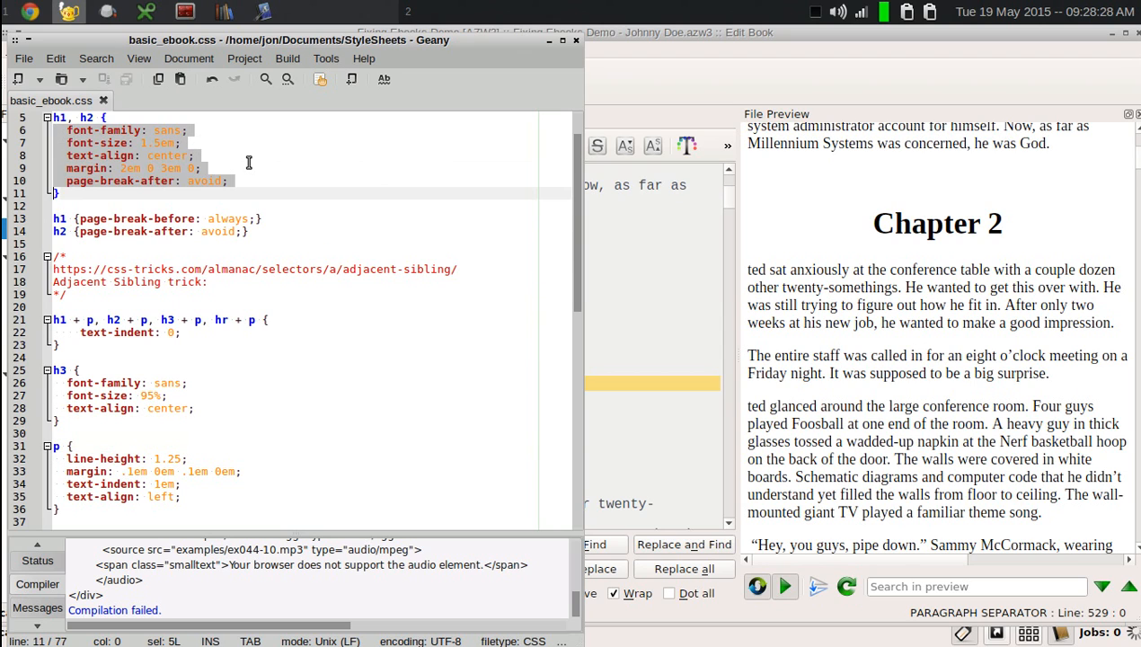
key(Up)
key(Up)
key(Up)
key(Up)
key(Up)
key(Up)
key(Up)
key(Up)
key(Up)
key(Down)
key(Down)
key(Down)
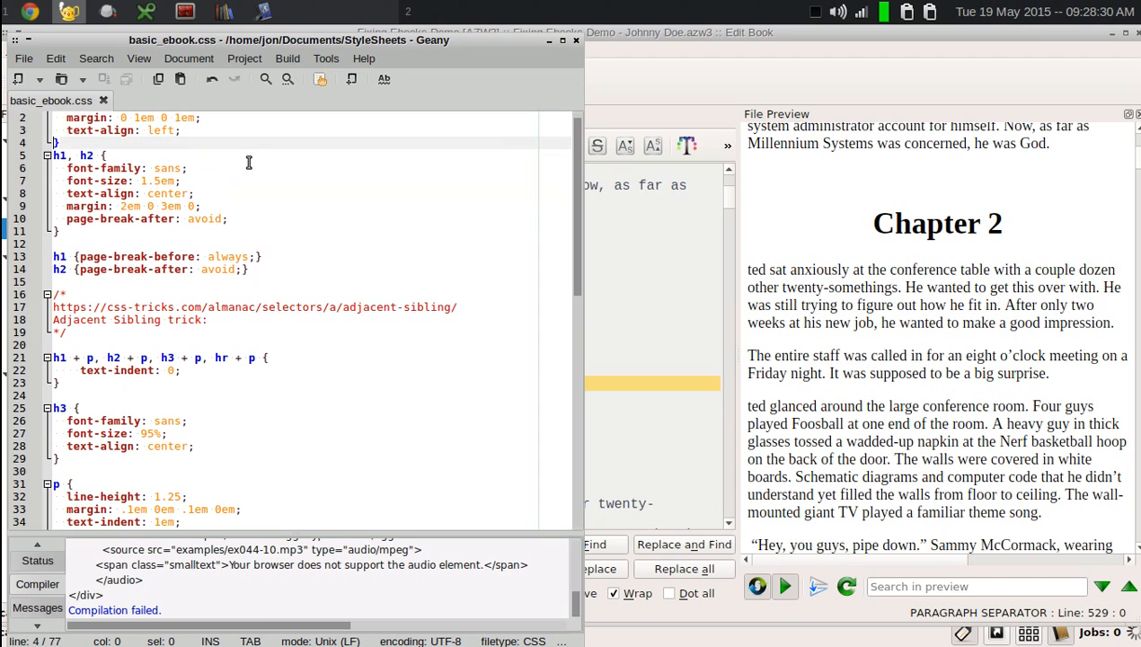
key(shift+Down)
key(shift+Down)
key(shift+Down)
key(shift+Down)
key(shift+Down)
key(shift+Down)
key(shift+Down)
key(shift+Down)
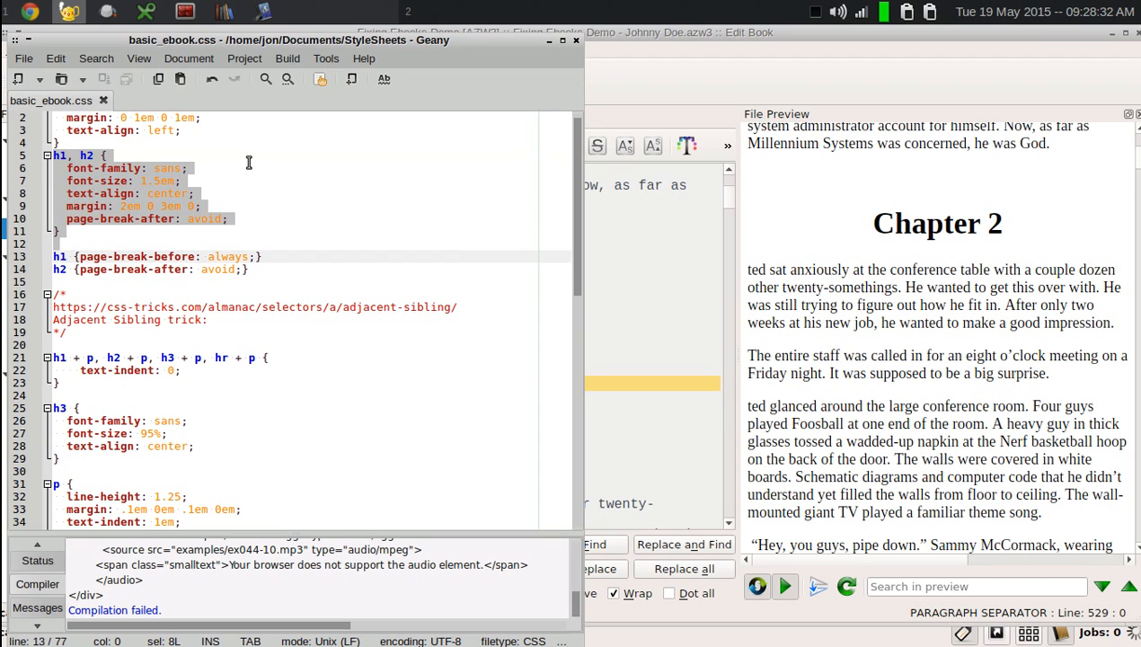
Step: Copy the body rule and the combined h1, h2 rule, lines 1 to 11, from basic_ebook.css
key(ctrl+Home)
key(shift+Down)
key(shift+Down)
key(shift+Down)
key(shift+Down)
key(shift+Down)
key(shift+Down)
key(shift+Down)
key(shift+Down)
key(shift+Down)
key(shift+Down)
key(shift+Down)
key(ctrl+c)
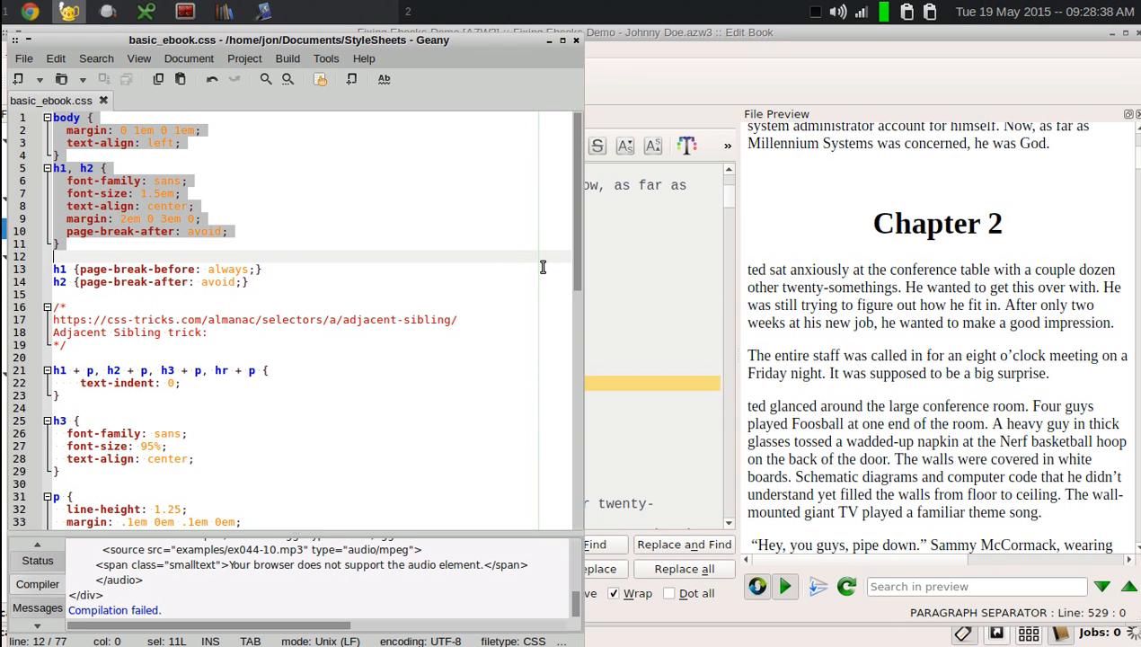
Step: Switch back to the calibre book editor and paste the copied body and h1, h2 rules into 0001.css
click(698, 327)
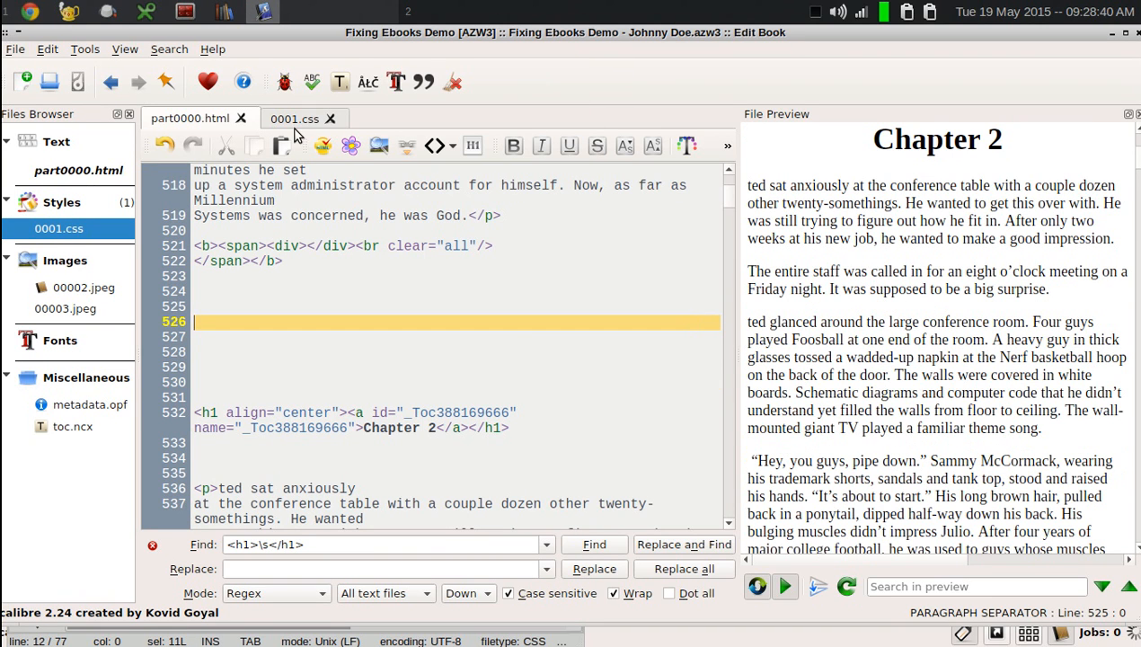
click(288, 122)
key(ctrl+v)
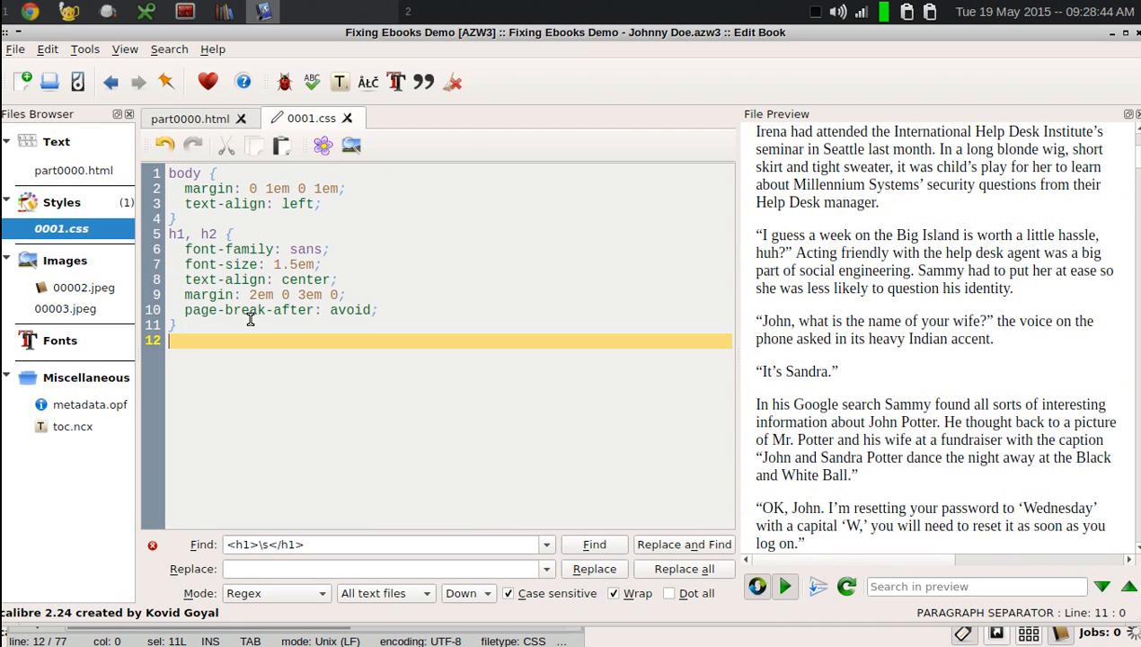
scroll(947, 308, up, 7)
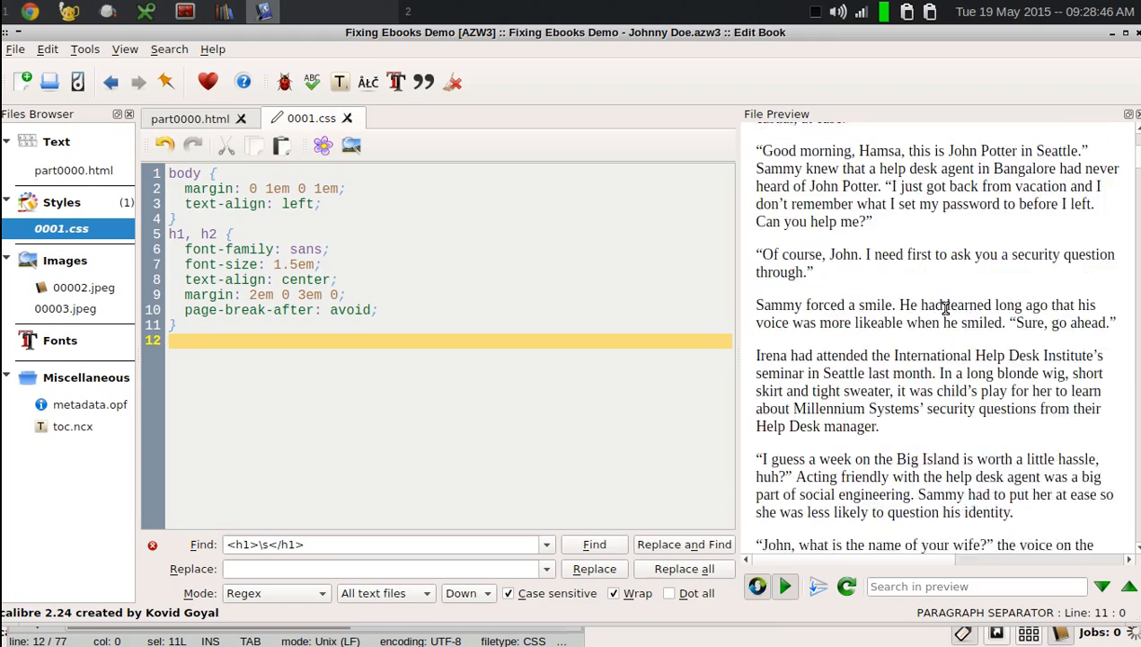
scroll(946, 308, up, 10)
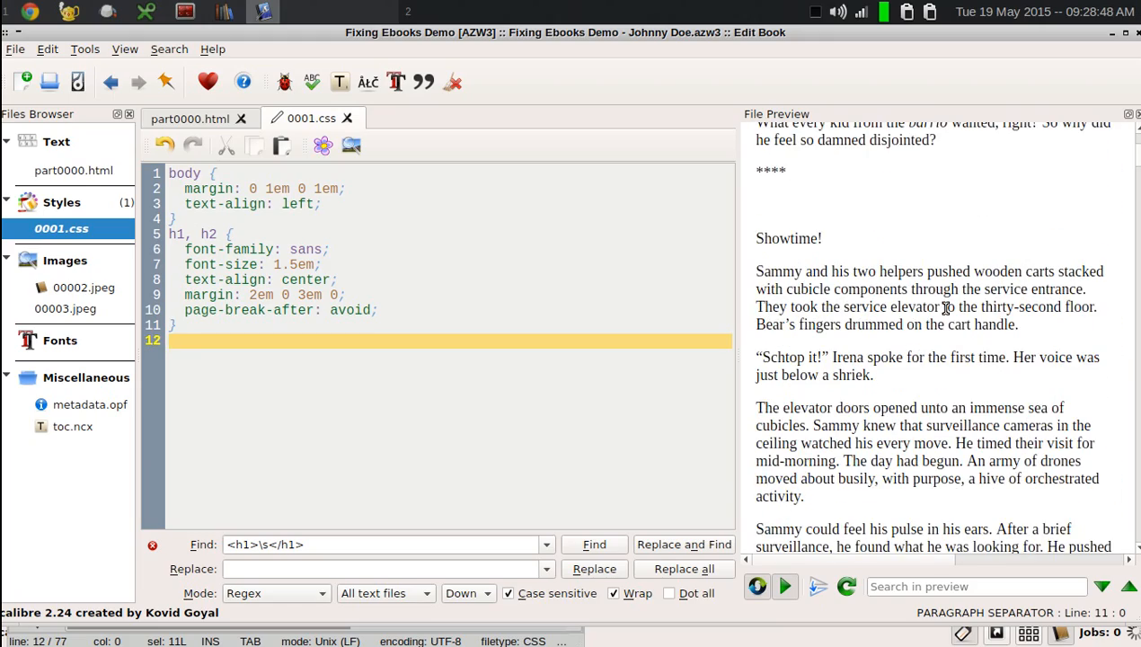
scroll(946, 309, up, 5)
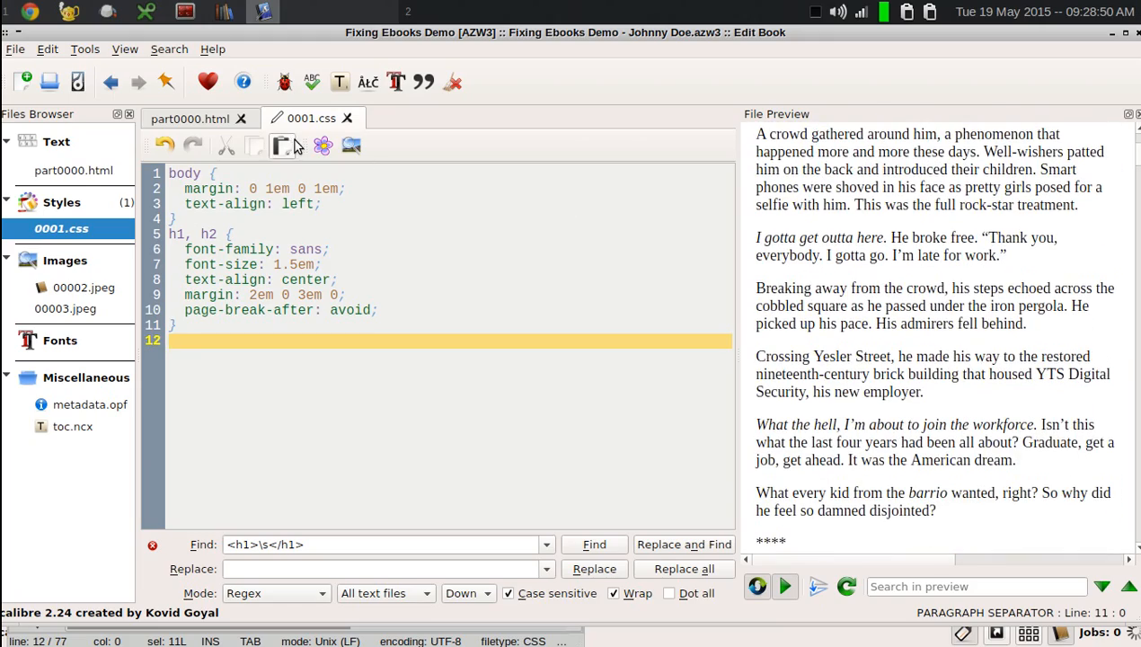
Step: Examine the Chapter 2 heading in part0000.html and the spacing around it in the preview
click(222, 126)
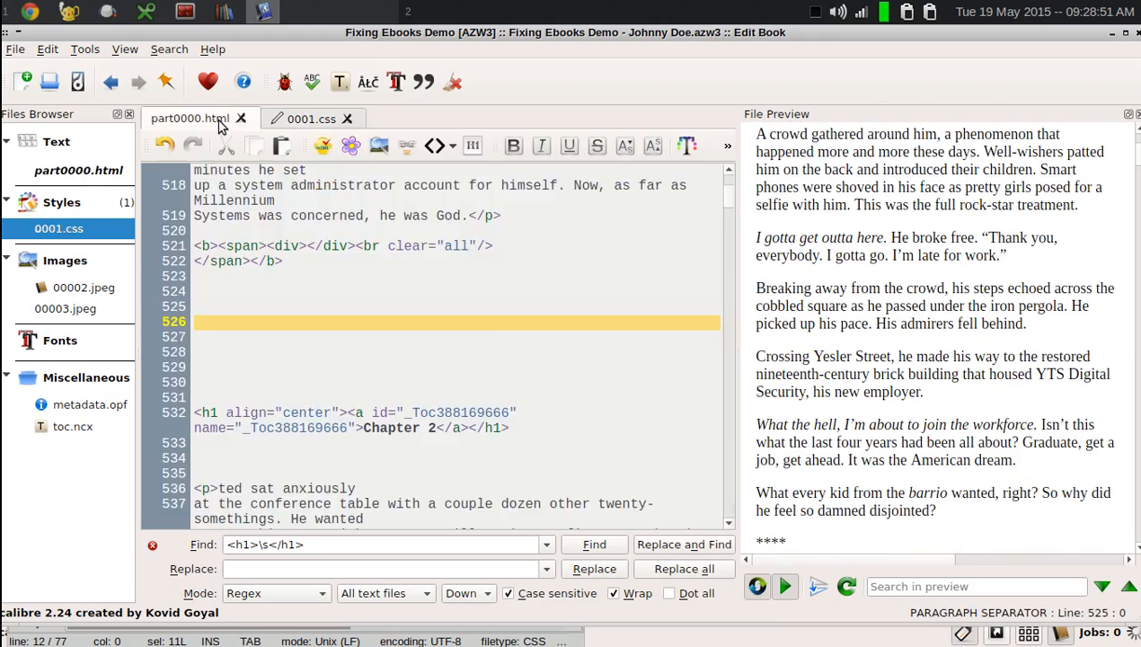
click(401, 430)
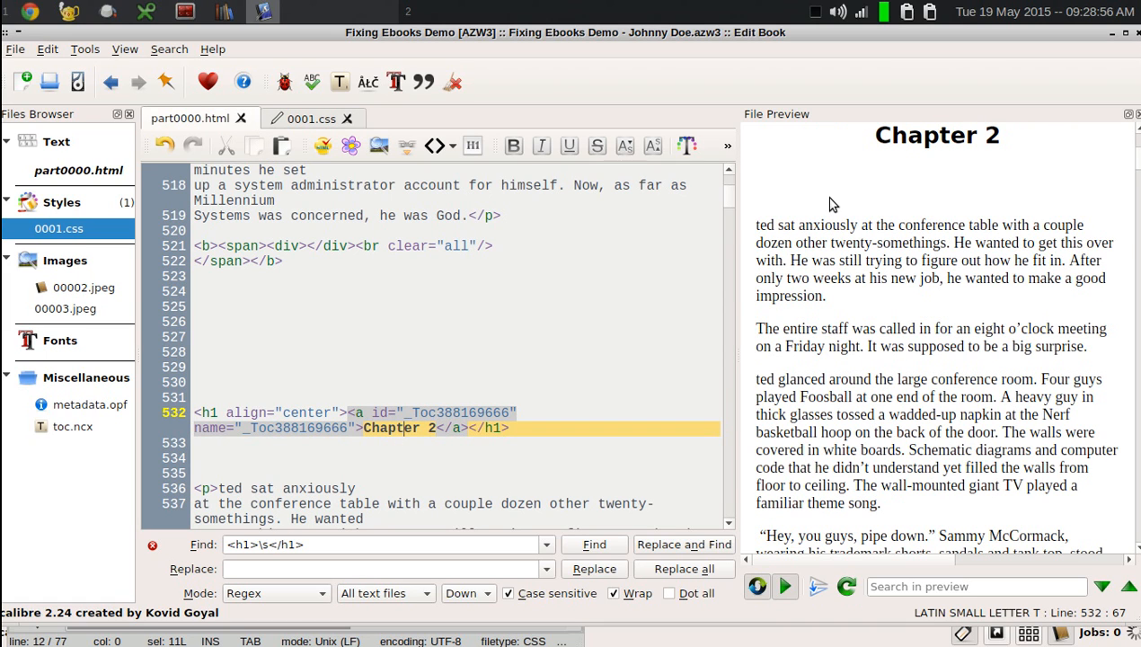
scroll(808, 256, down, 1)
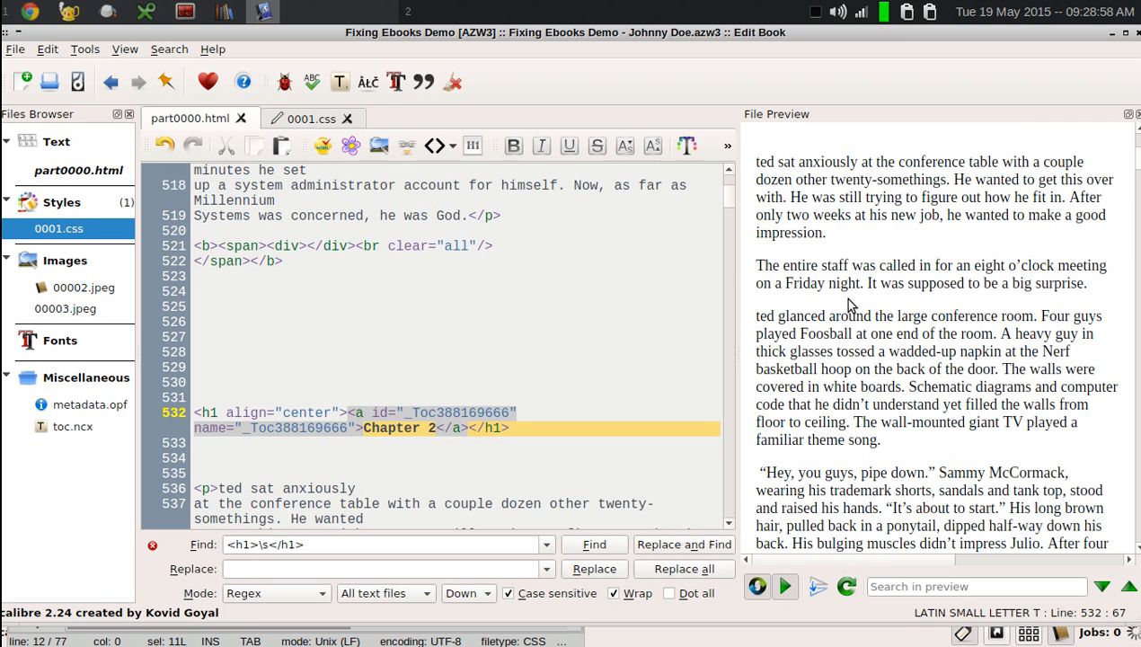
scroll(848, 299, up, 1)
scroll(842, 297, up, 2)
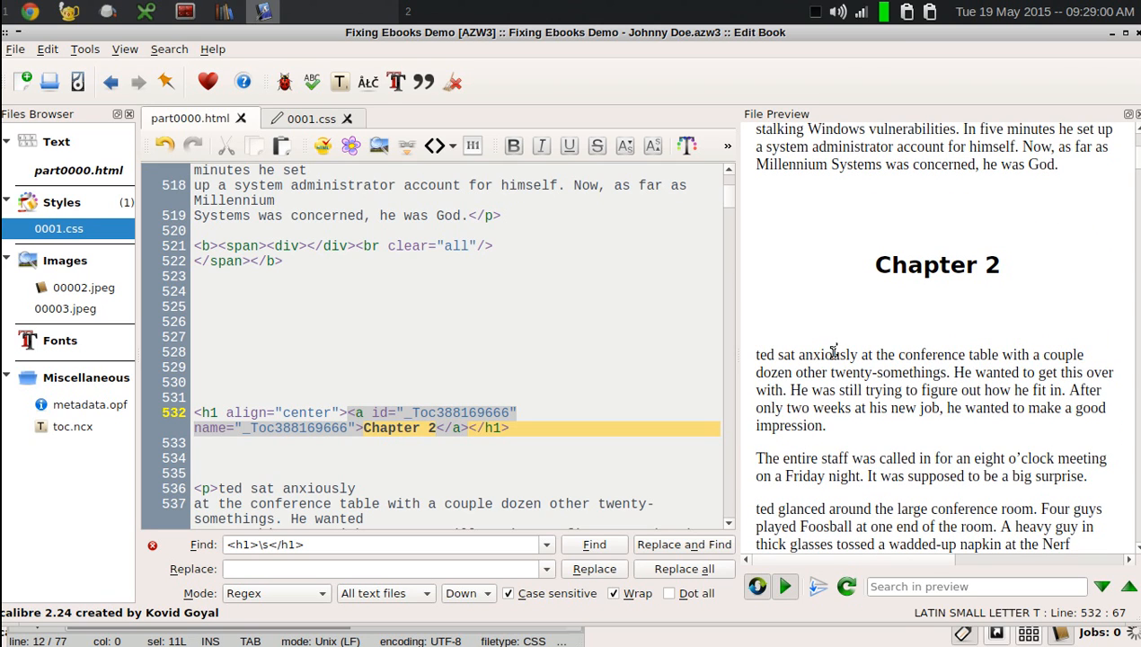
click(556, 463)
key(Down)
key(Down)
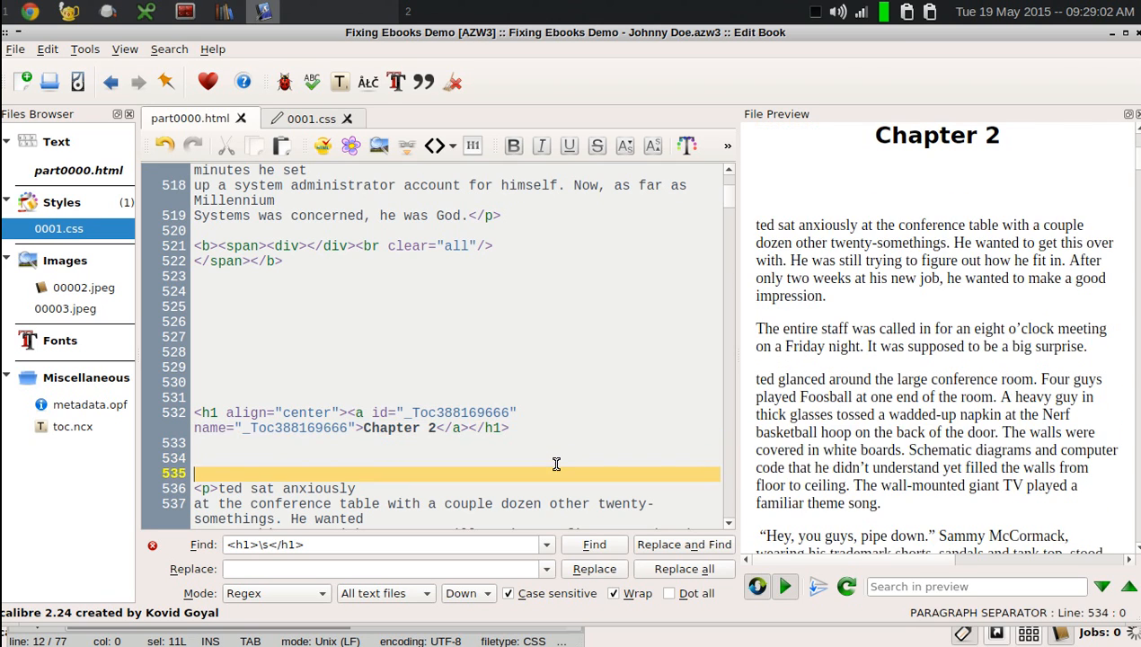
key(Up)
key(Up)
key(Up)
key(Up)
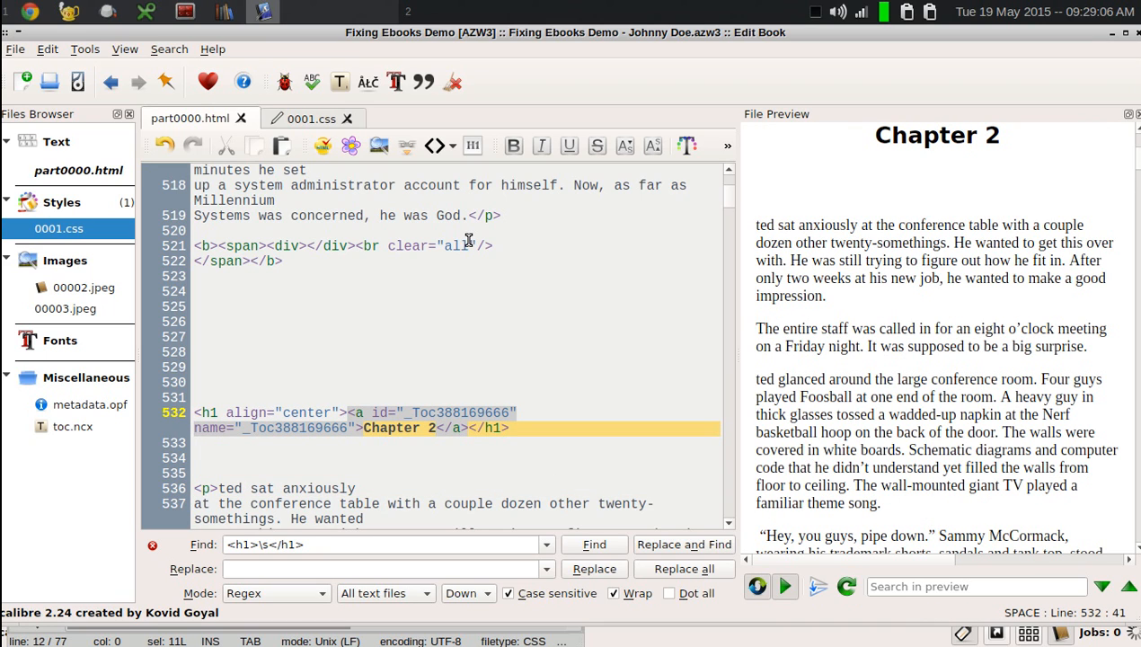
Step: Examine the margin values of the h1, h2 rule in 0001.css against the Chapter 2 heading's spacing in the preview
click(305, 119)
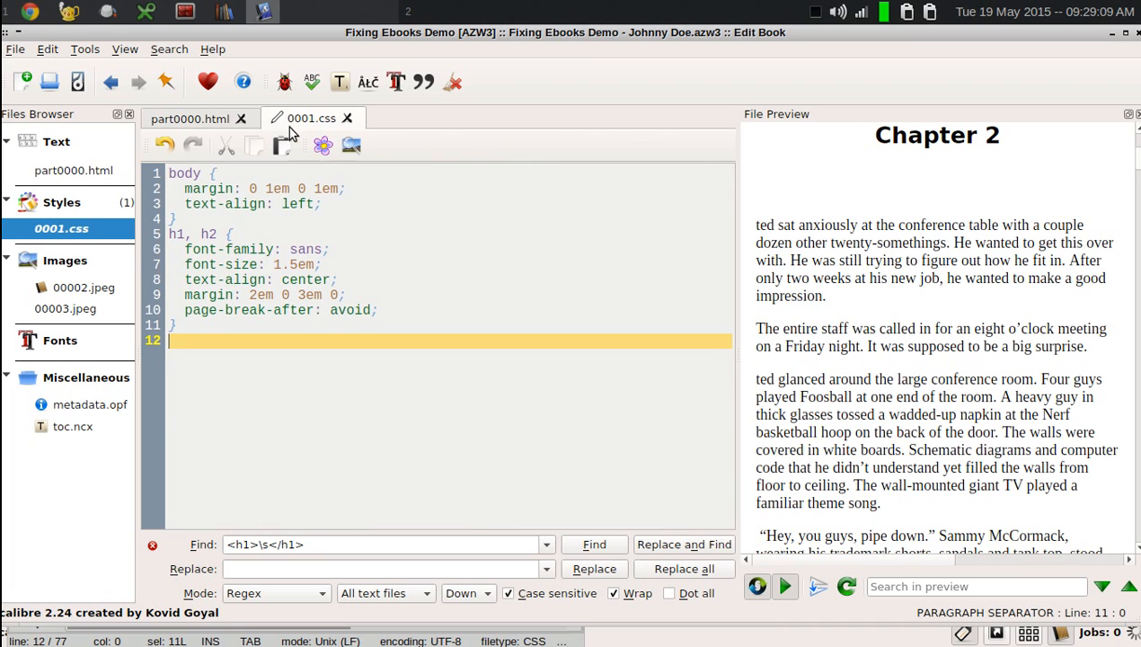
click(231, 259)
key(Down)
key(Down)
key(Right)
key(Right)
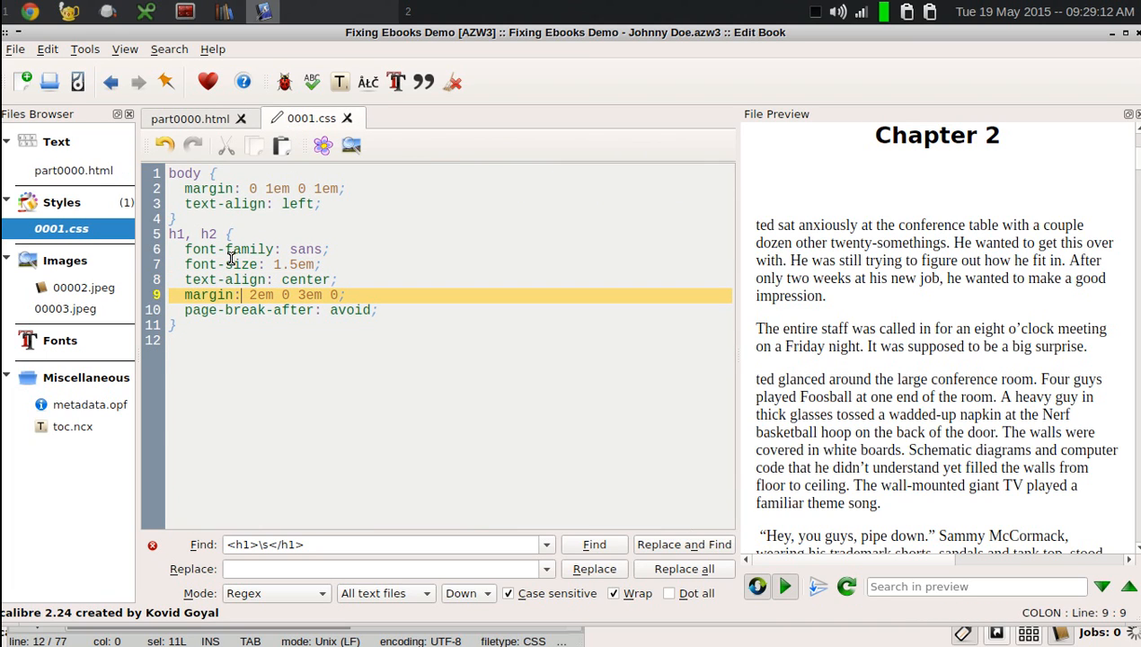
key(Right)
key(Right)
key(Right)
key(Right)
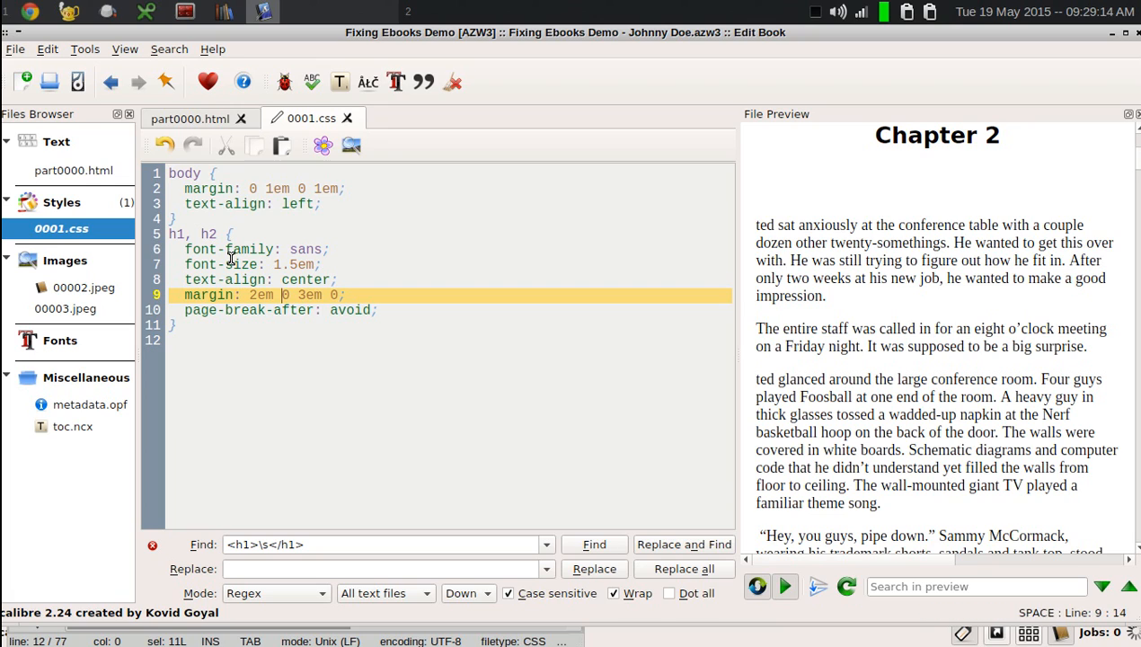
key(Right)
key(Right)
key(Right)
key(Right)
key(Right)
key(Right)
scroll(892, 373, up, 2)
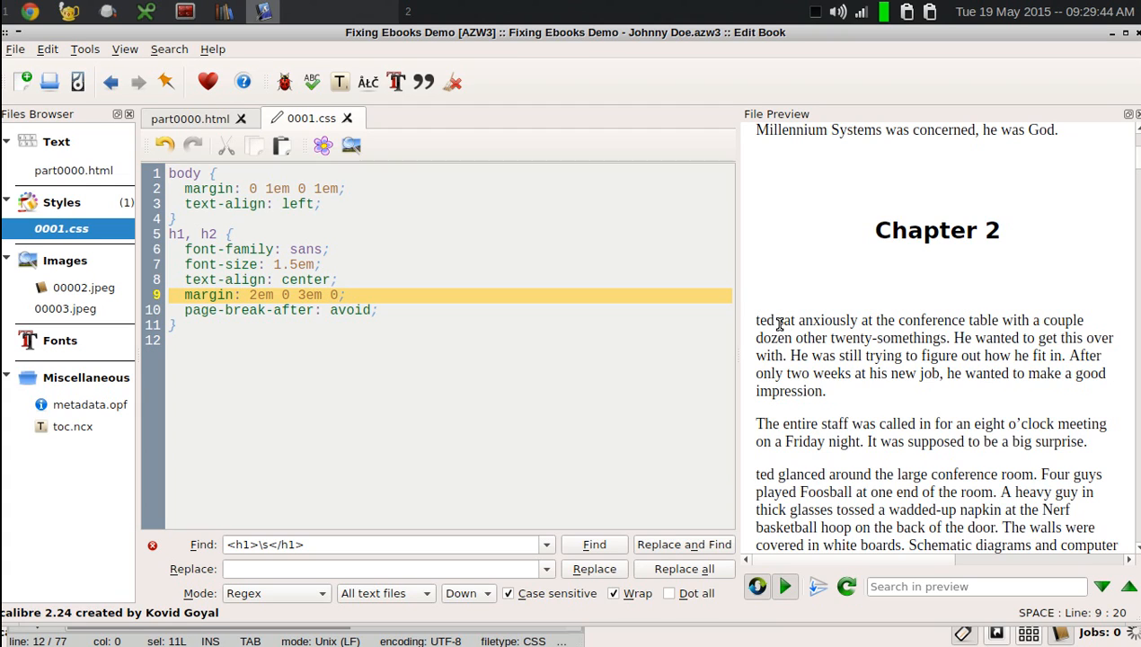
Step: Switch to Geany and copy the p rule, lines 31 to 36, from basic_ebook.css
click(70, 12)
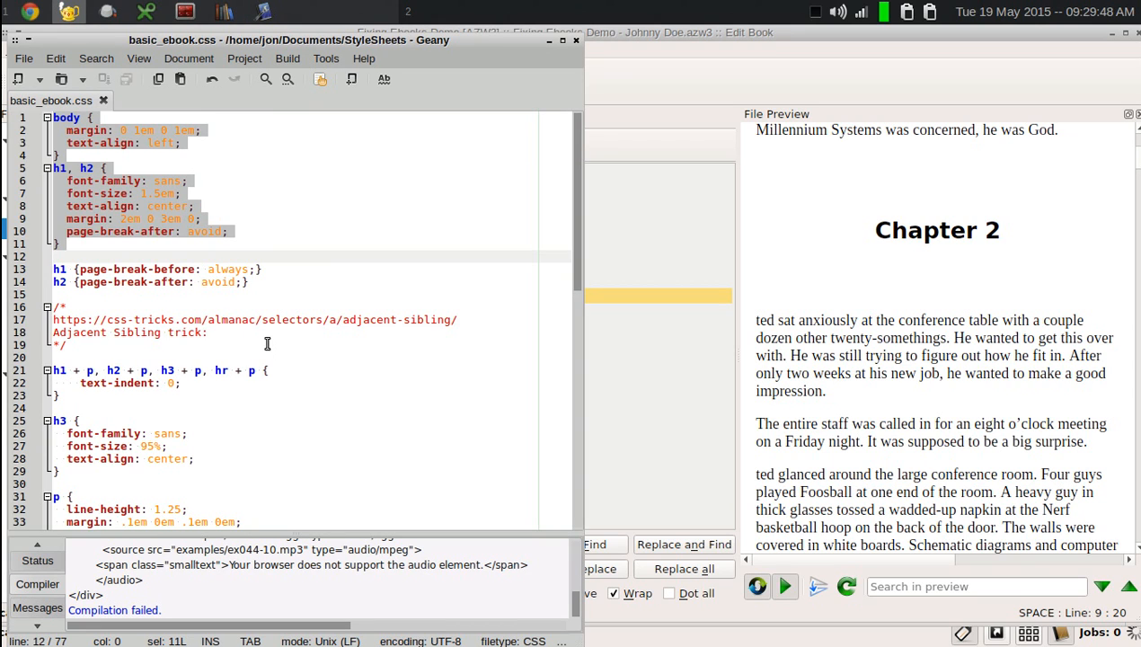
scroll(267, 376, down, 5)
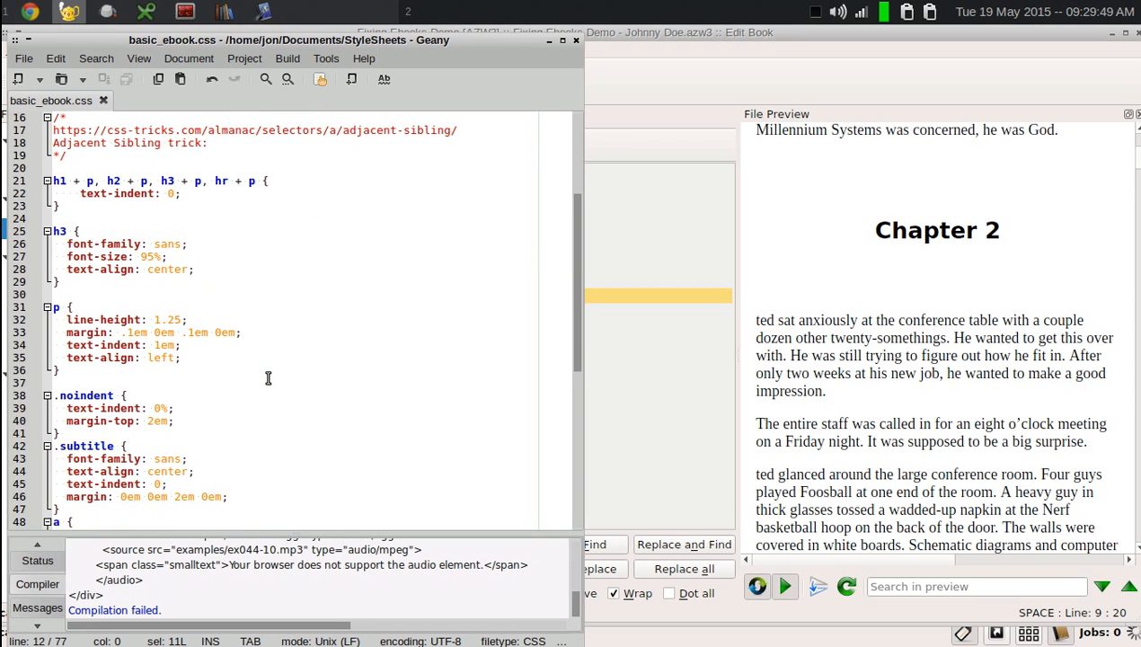
click(100, 297)
key(Down)
key(shift+Down)
key(shift+Down)
key(shift+Down)
key(shift+Down)
key(shift+Down)
key(shift+Down)
key(ctrl+c)
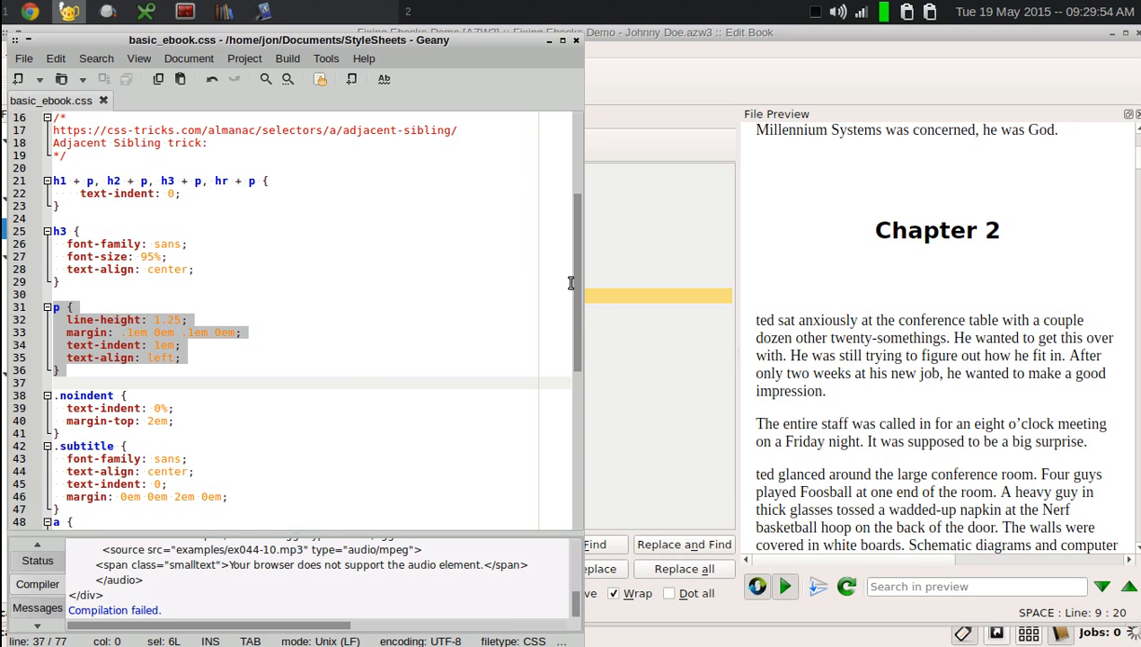
Step: Switch back to the calibre book editor and paste the p rule below the h1, h2 rule in 0001.css, separated by a blank line
click(605, 319)
key(Down)
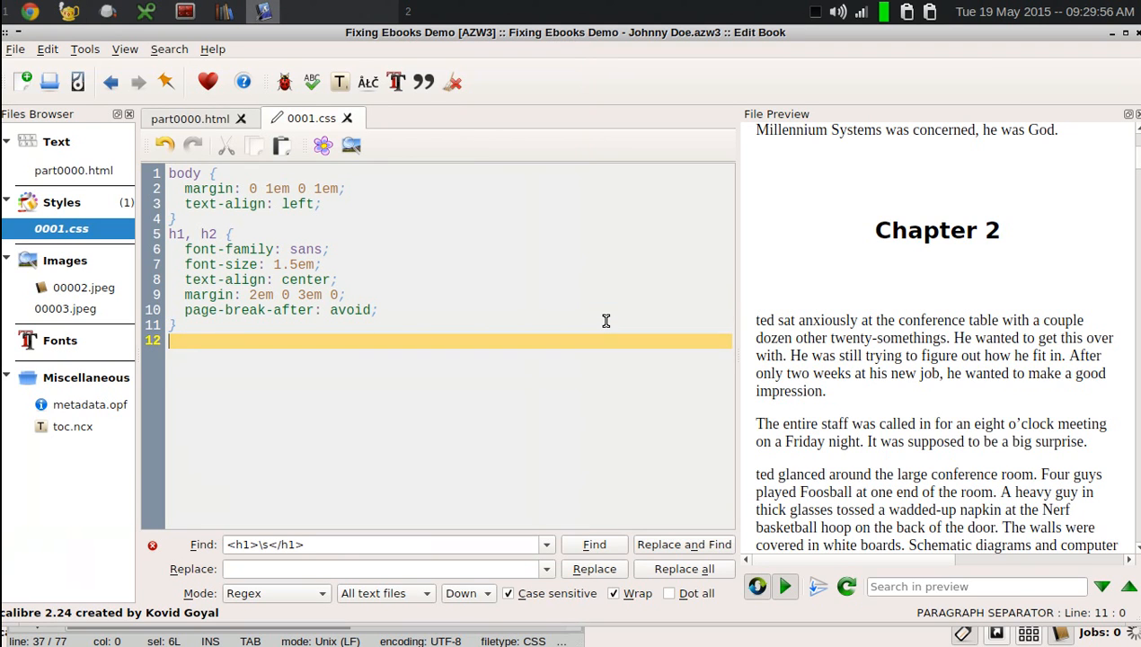
key(Return)
key(Return)
key(BackSpace)
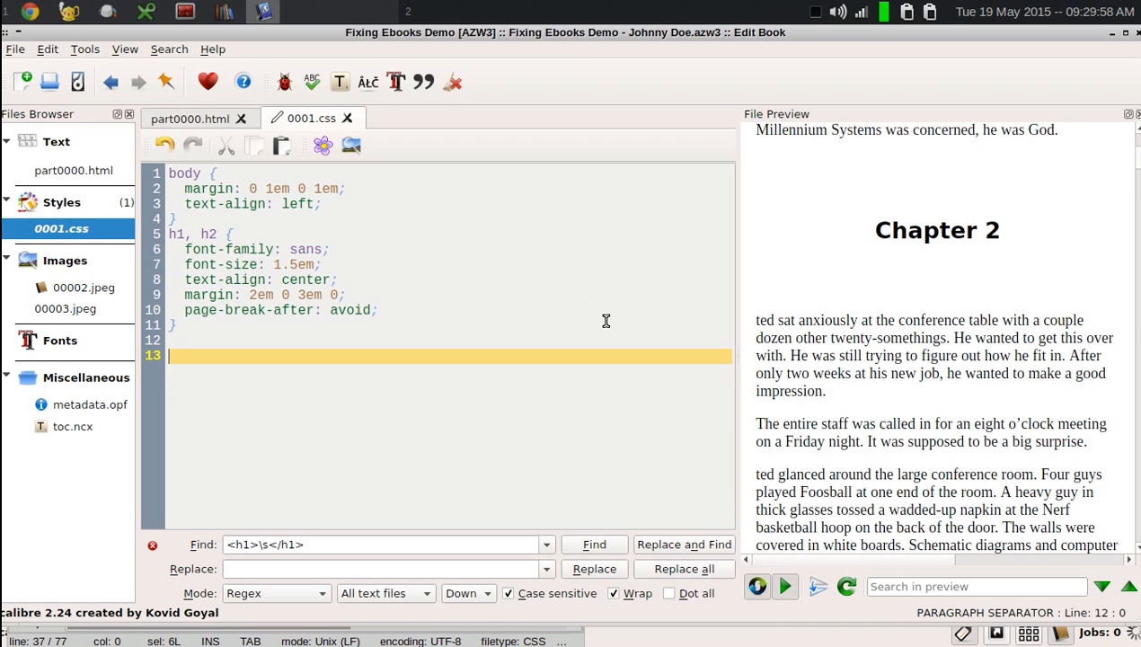
key(ctrl+v)
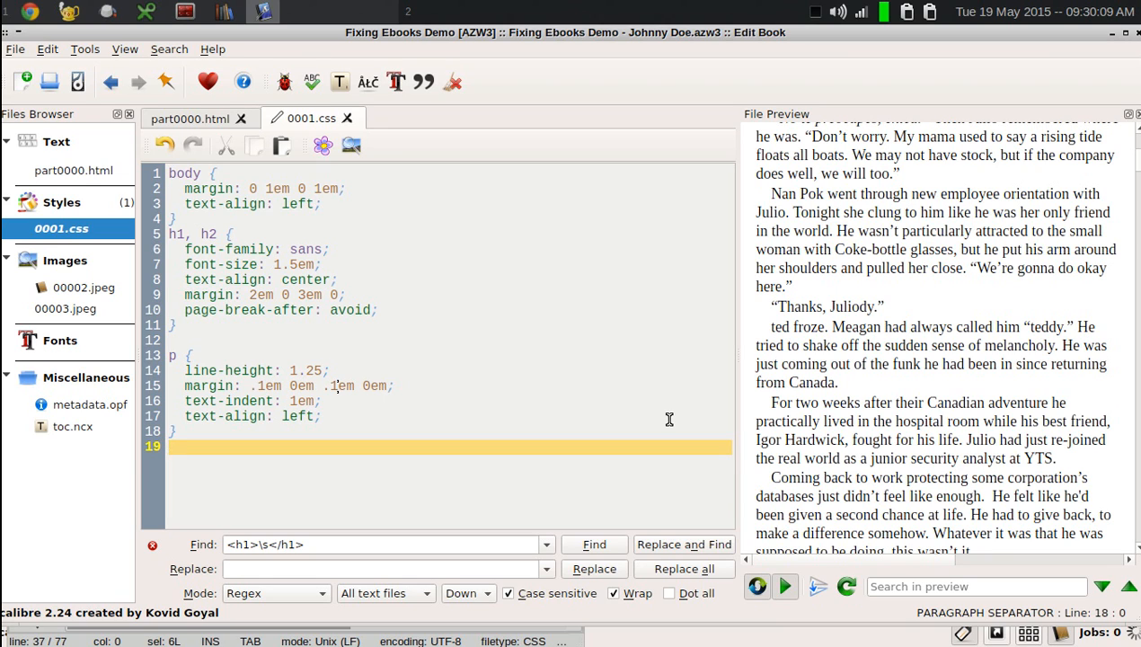
Step: Check the paragraph spacing and first-line indents in the preview, including the paragraph under the Chapter 2 heading
scroll(890, 404, up, 4)
scroll(894, 407, up, 2)
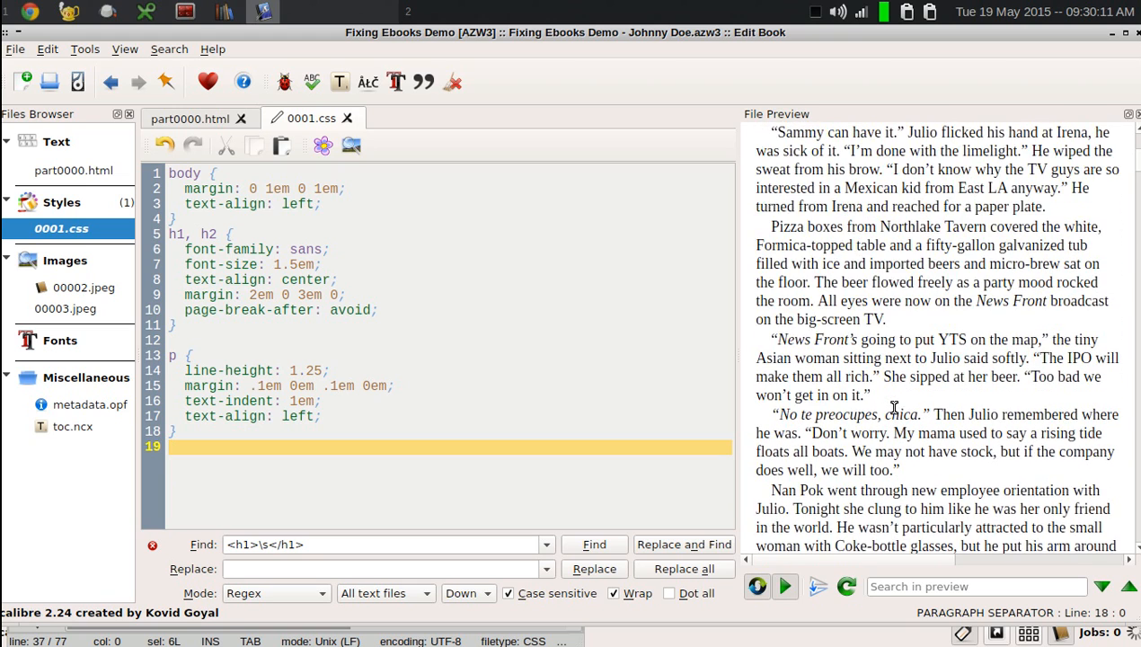
scroll(895, 409, up, 1)
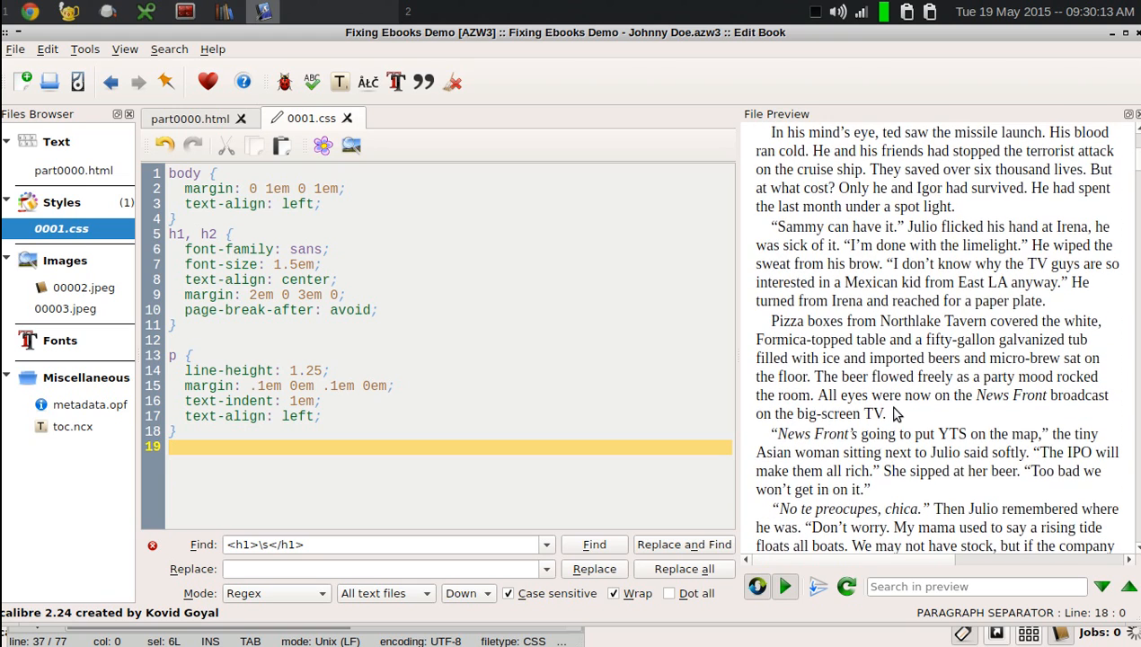
scroll(809, 373, up, 7)
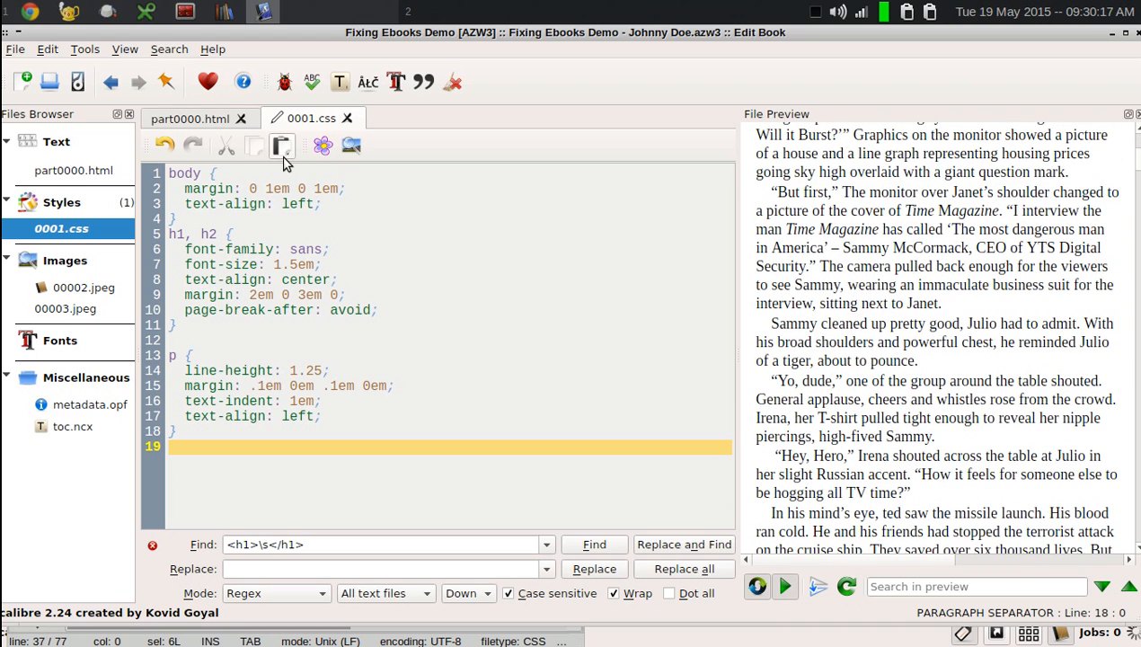
click(203, 126)
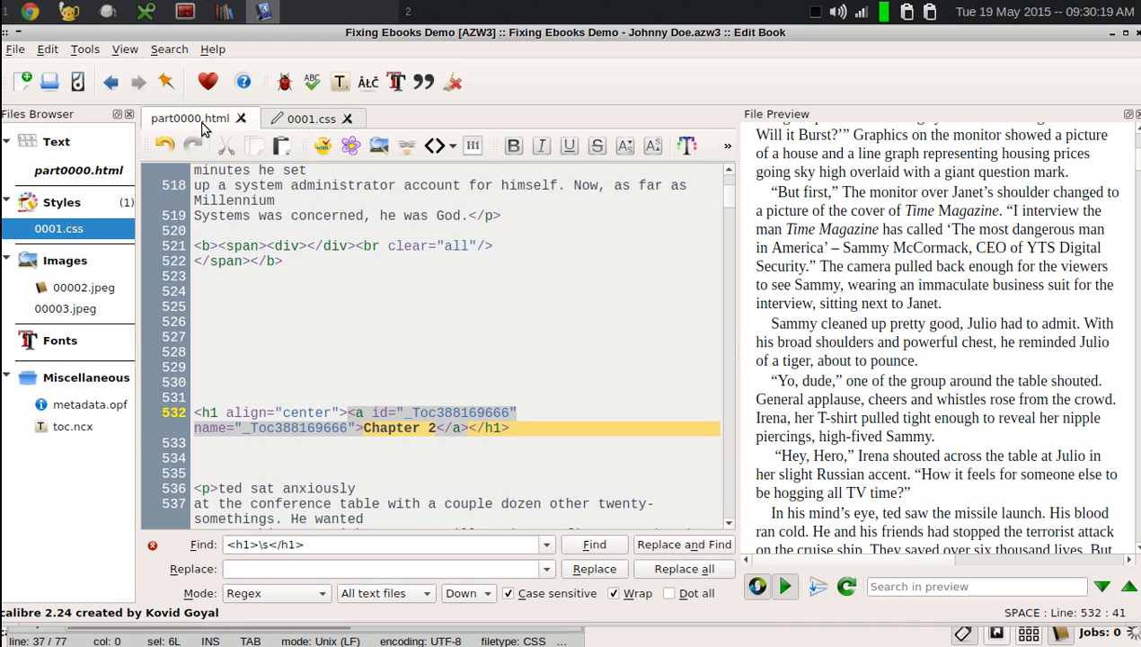
click(375, 428)
scroll(890, 333, up, 1)
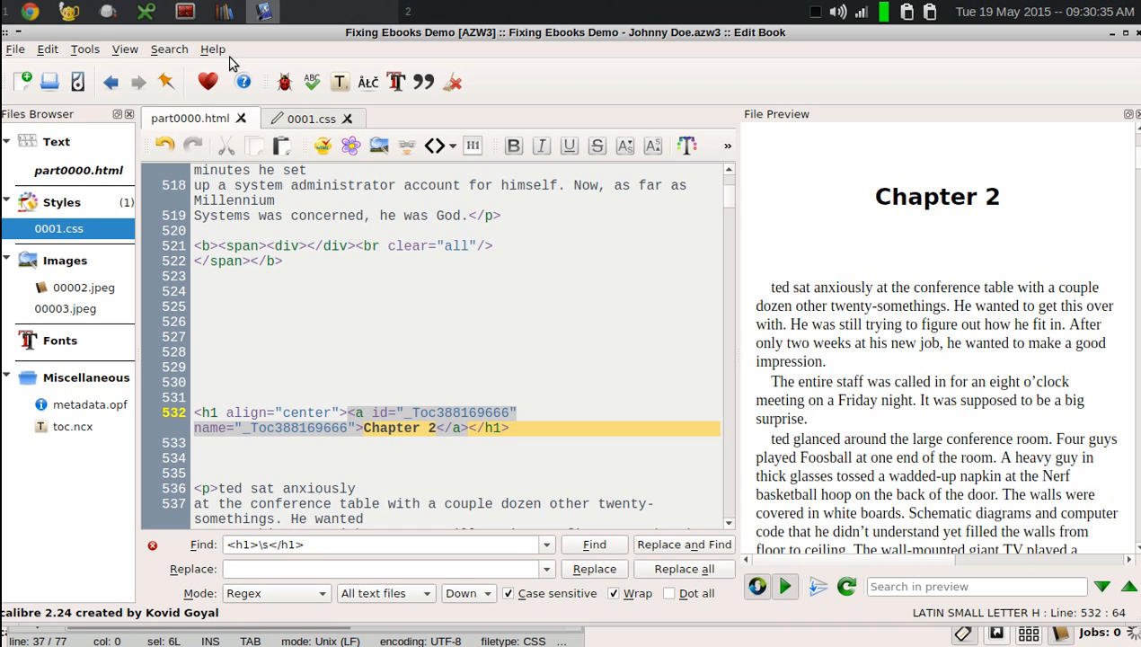
Step: Switch to Geany and copy the adjacent sibling rule h1 + p, h2 + p, h3 + p, hr + p, lines 21 to 23, from basic_ebook.css
click(70, 11)
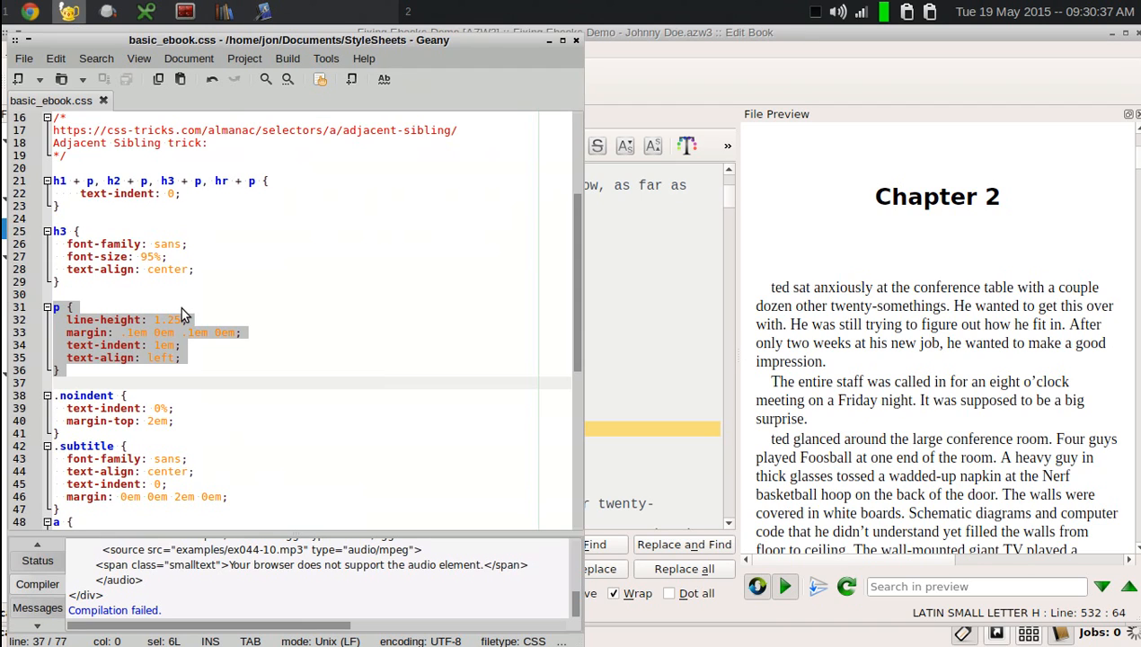
click(140, 209)
key(Up)
key(Up)
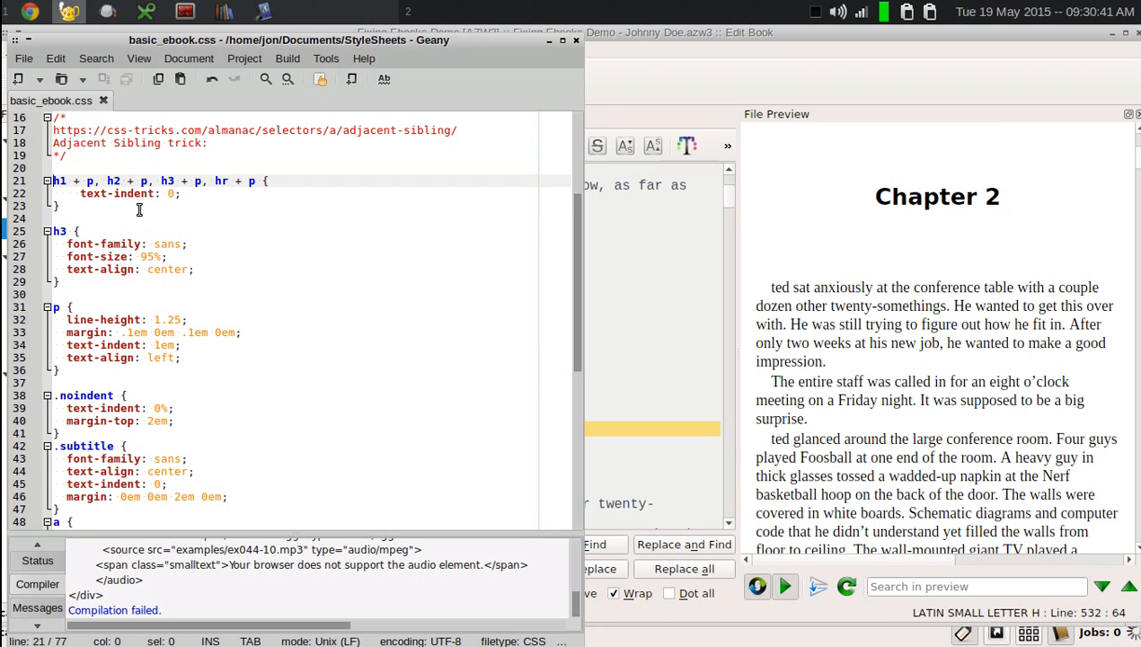
key(shift+Down)
key(shift+Down)
key(shift+Down)
key(ctrl+c)
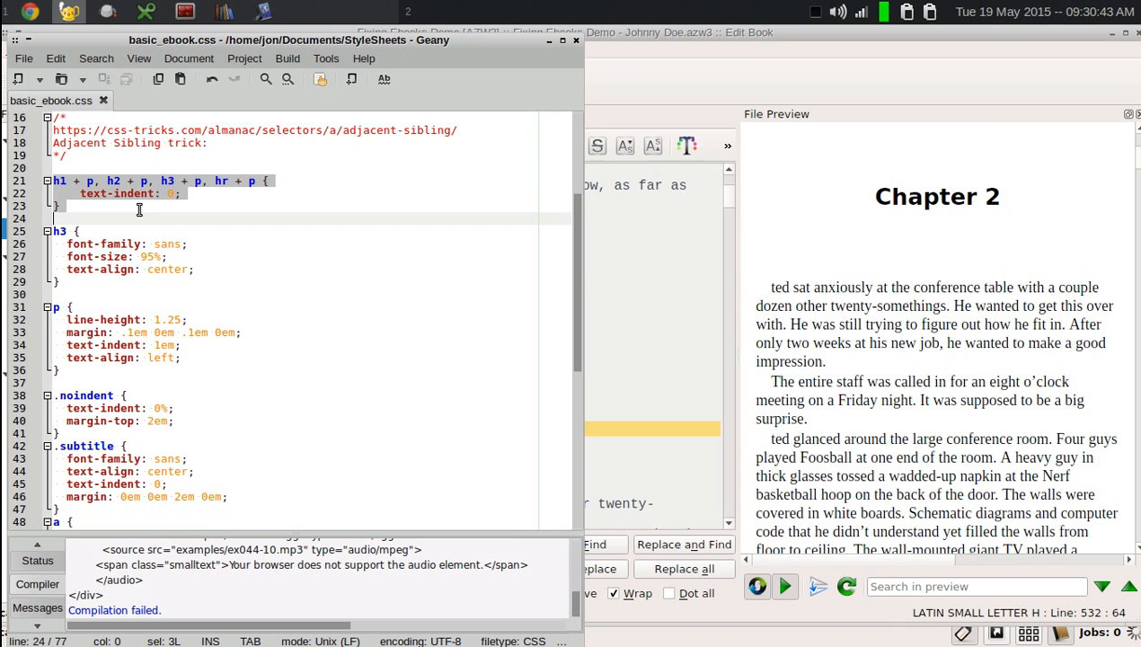
Step: Switch back to the calibre book editor and paste the adjacent sibling rule below the p rule in 0001.css, separated by a blank line
click(660, 307)
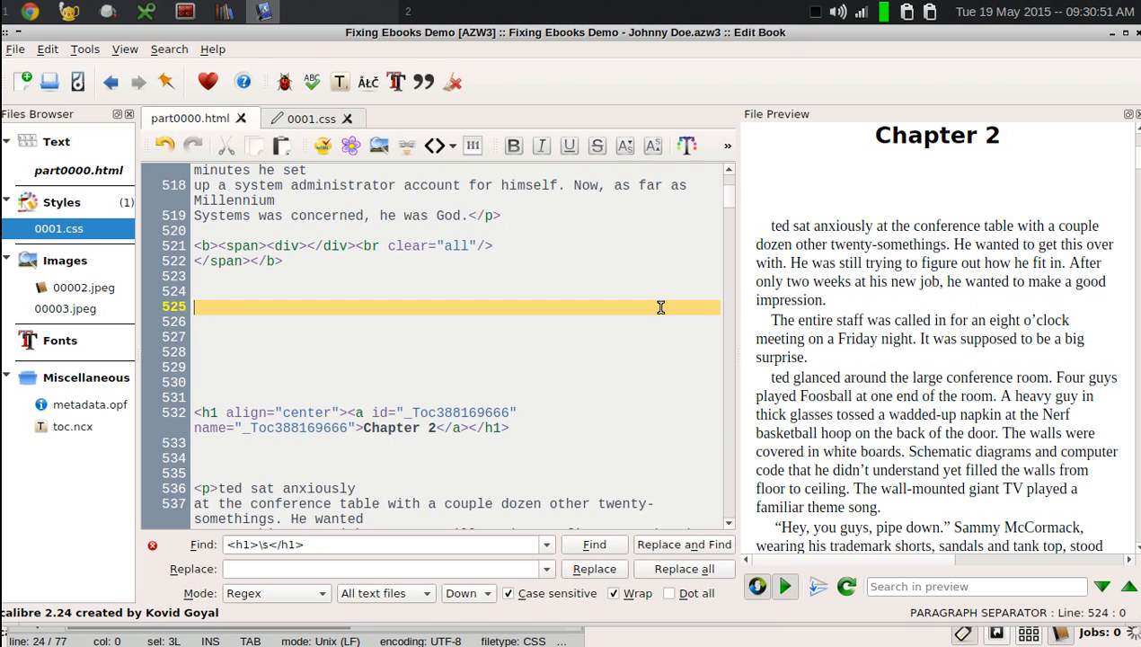
click(305, 119)
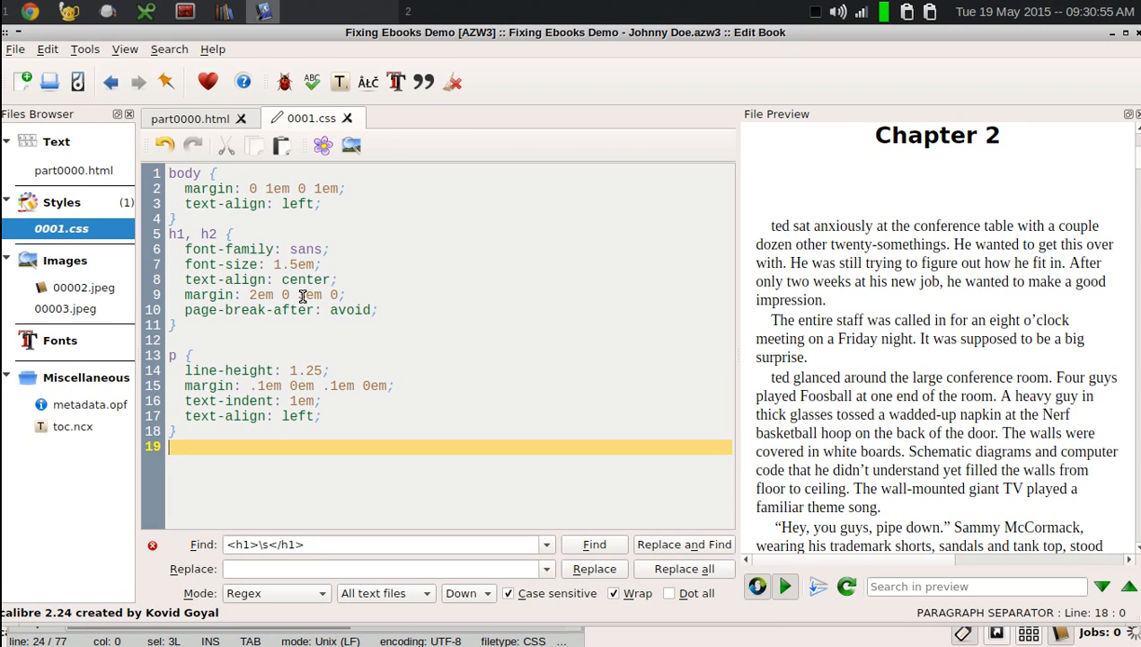
key(Return)
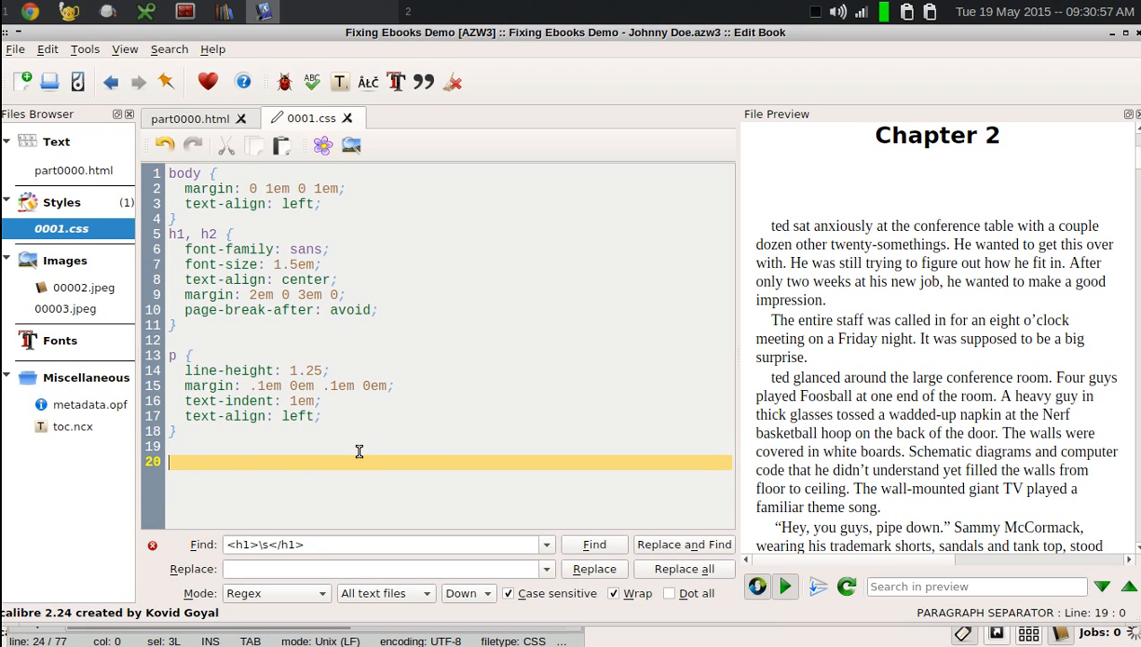
key(ctrl+v)
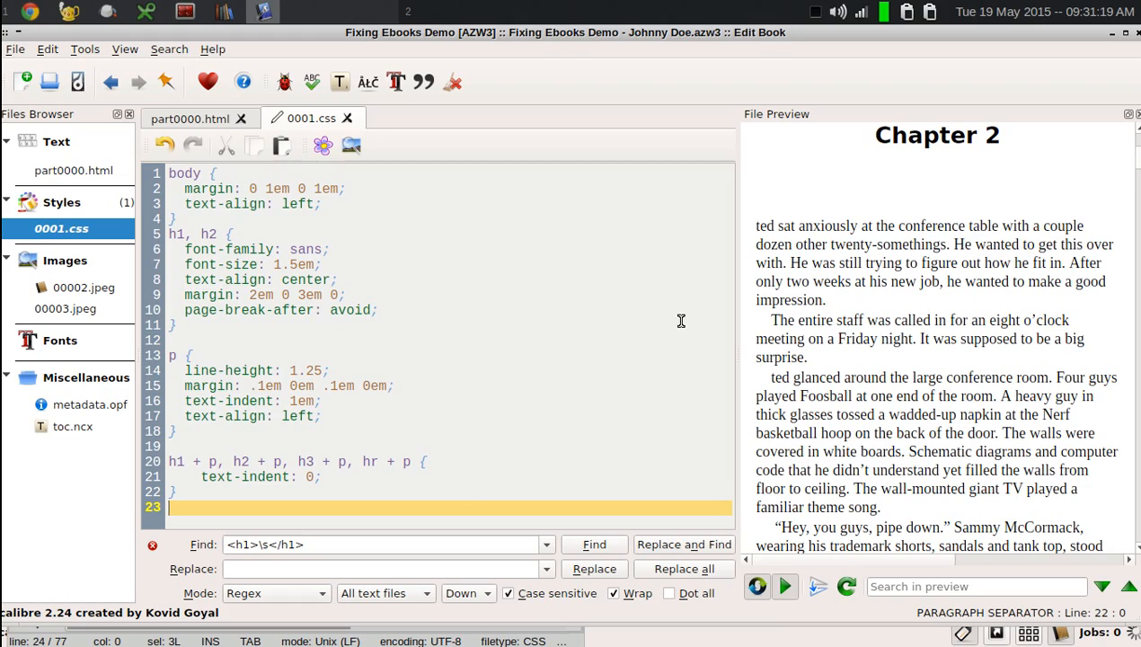
Step: Look through the Chapter 2 preview down to the **** scene break and jump to its source in part0000.html
scroll(921, 306, down, 20)
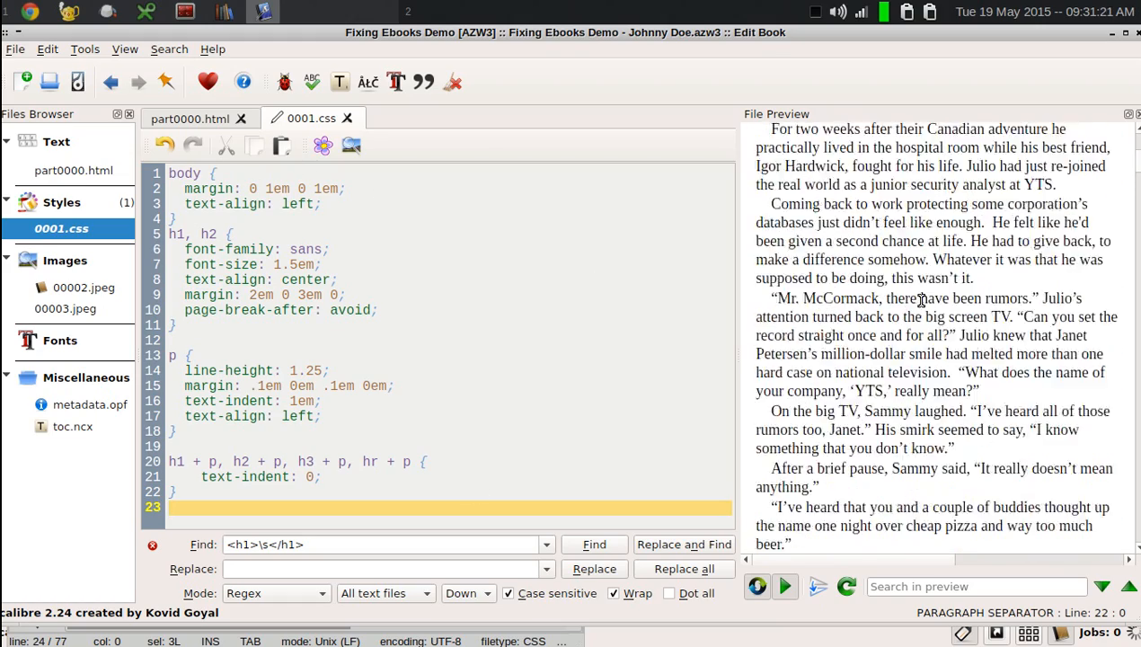
scroll(921, 301, down, 20)
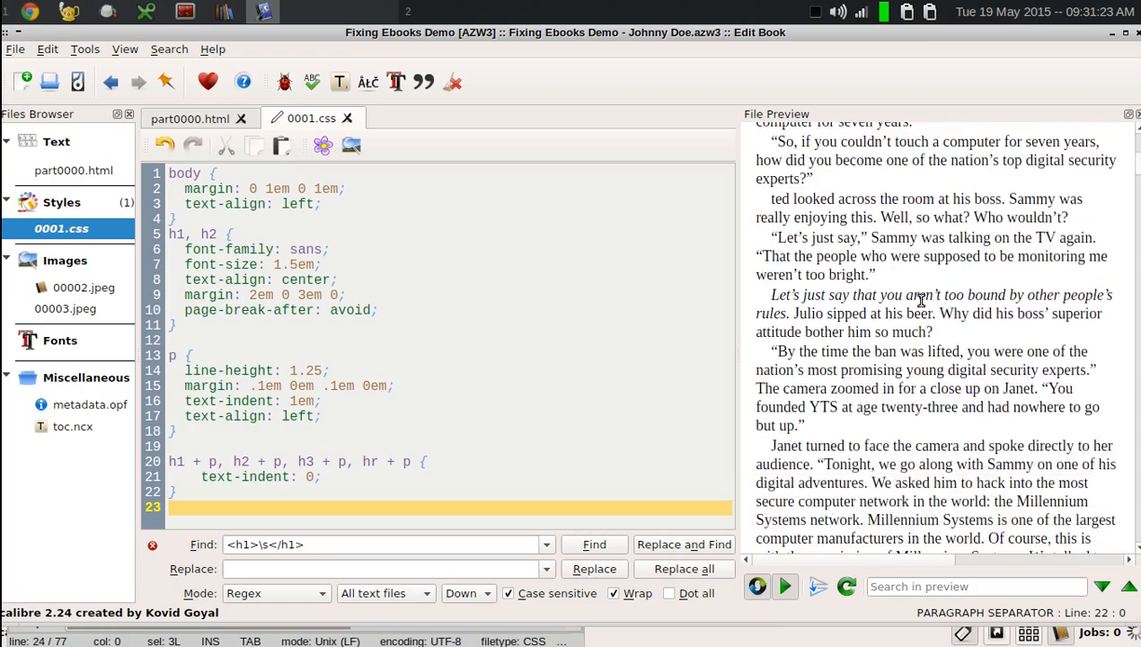
scroll(921, 299, down, 3)
scroll(921, 299, up, 1)
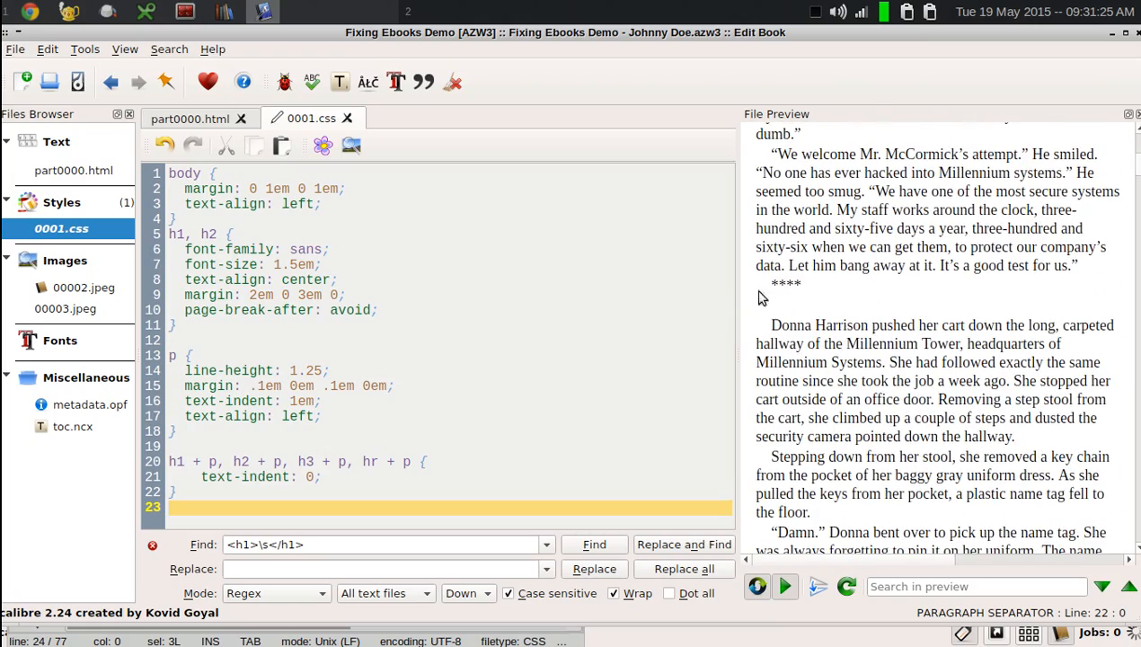
double_click(788, 284)
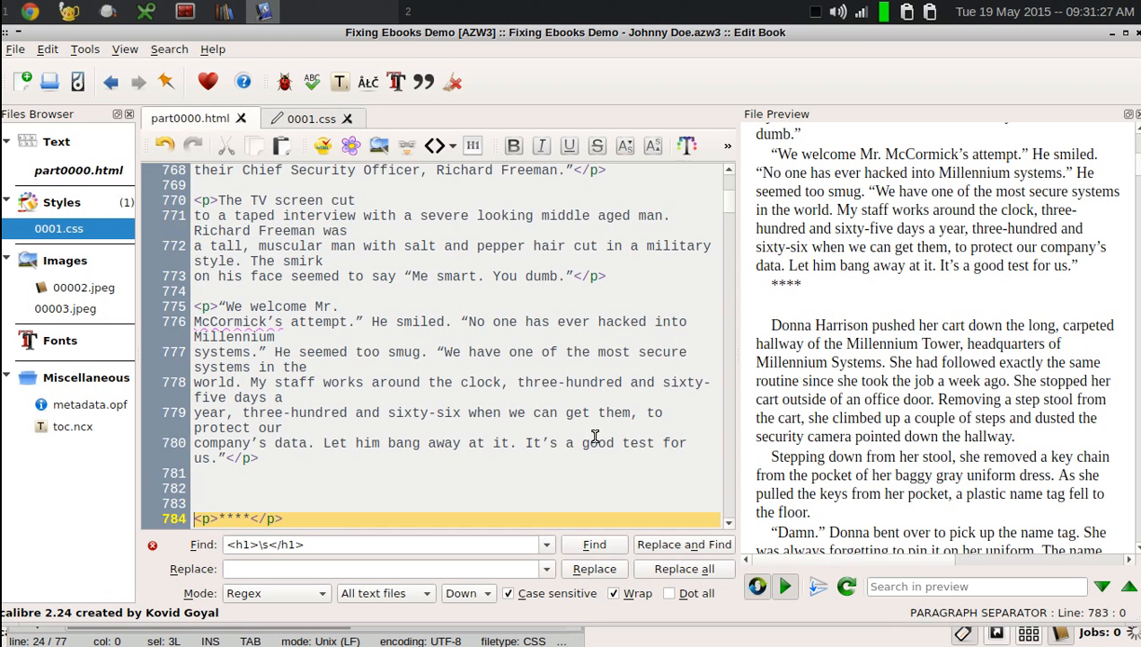
Step: Select the blank paragraph <p> </p> on line 786 below the **** scene break and load it as the find text
key(Down)
key(Down)
key(Down)
key(Down)
key(Down)
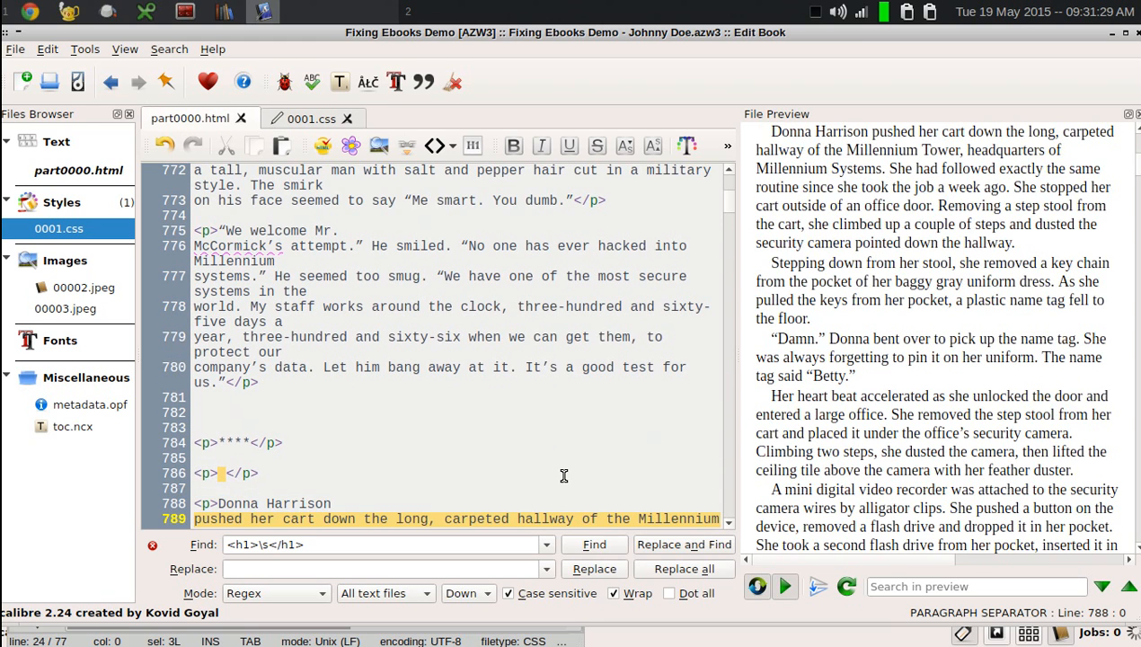
key(Up)
key(Up)
key(Up)
key(Up)
key(Down)
key(shift+End)
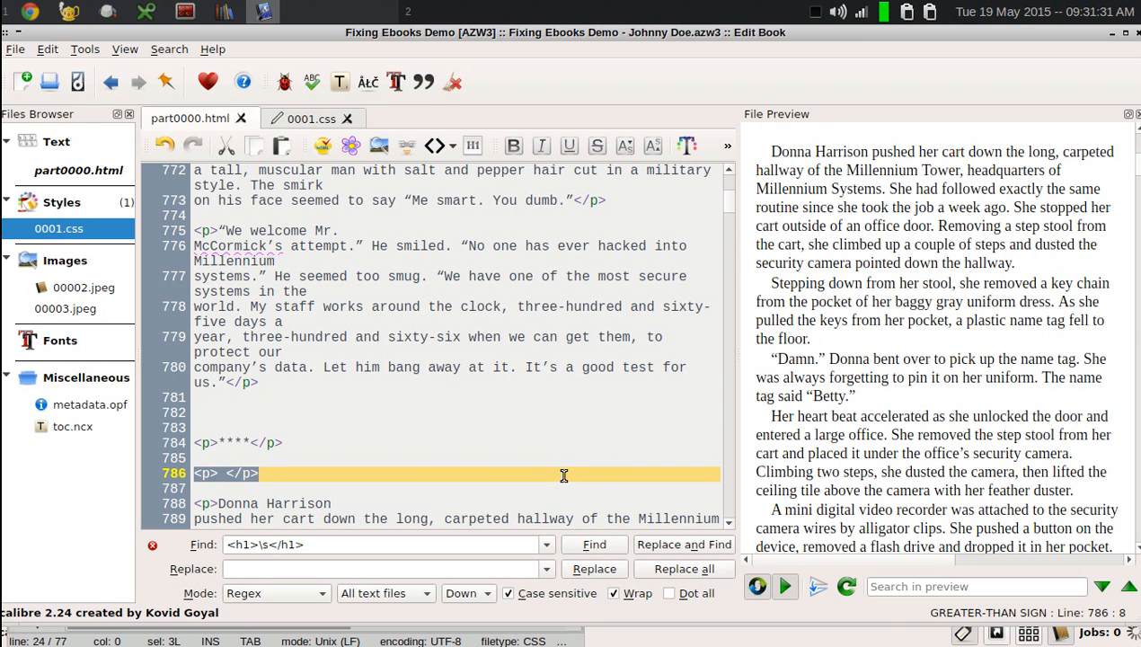
key(ctrl+f)
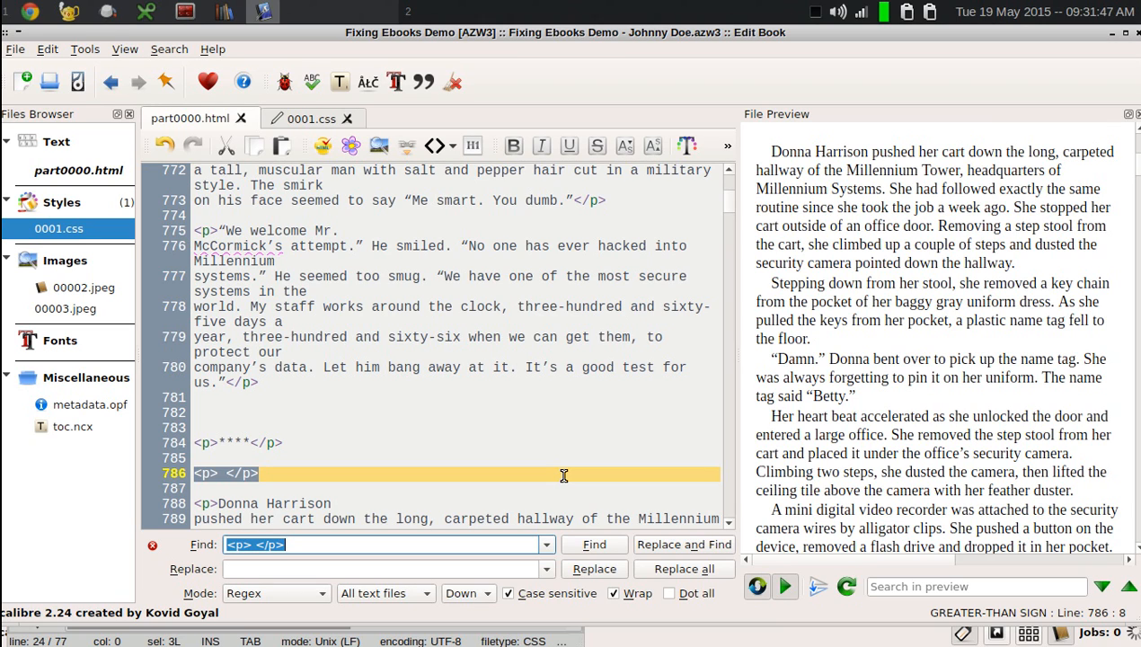
Step: Change the find pattern to the regex <p>\s</p> and replace every match with nothing to remove the blank paragraphs
click(389, 539)
key(Left)
key(Left)
key(BackSpace)
text(\s)
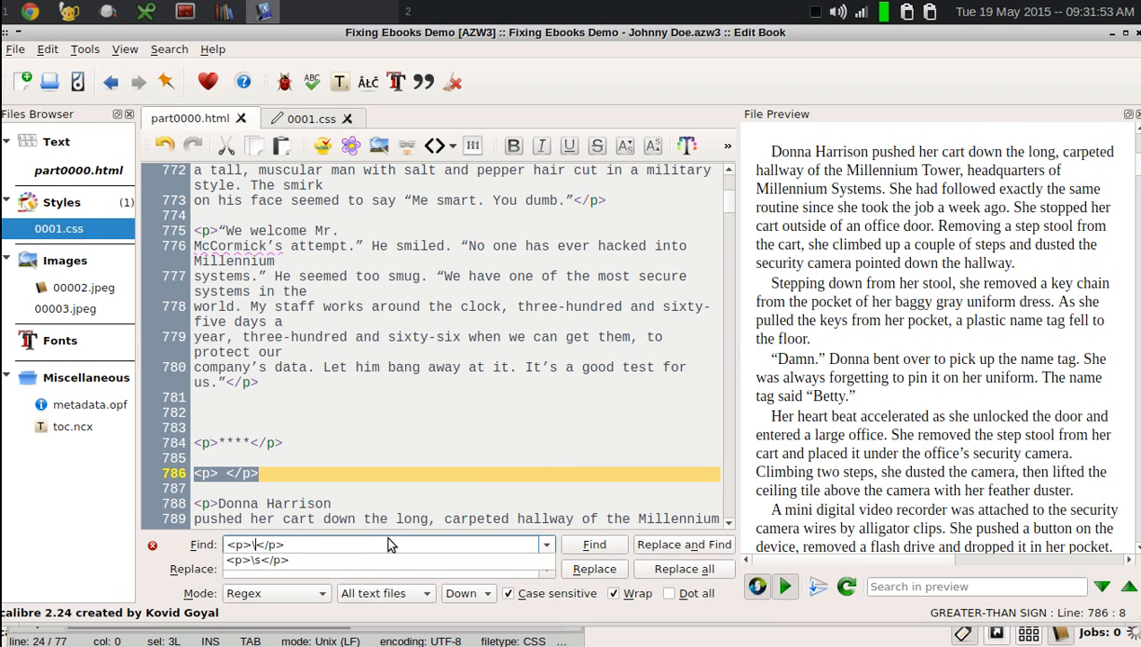
click(699, 571)
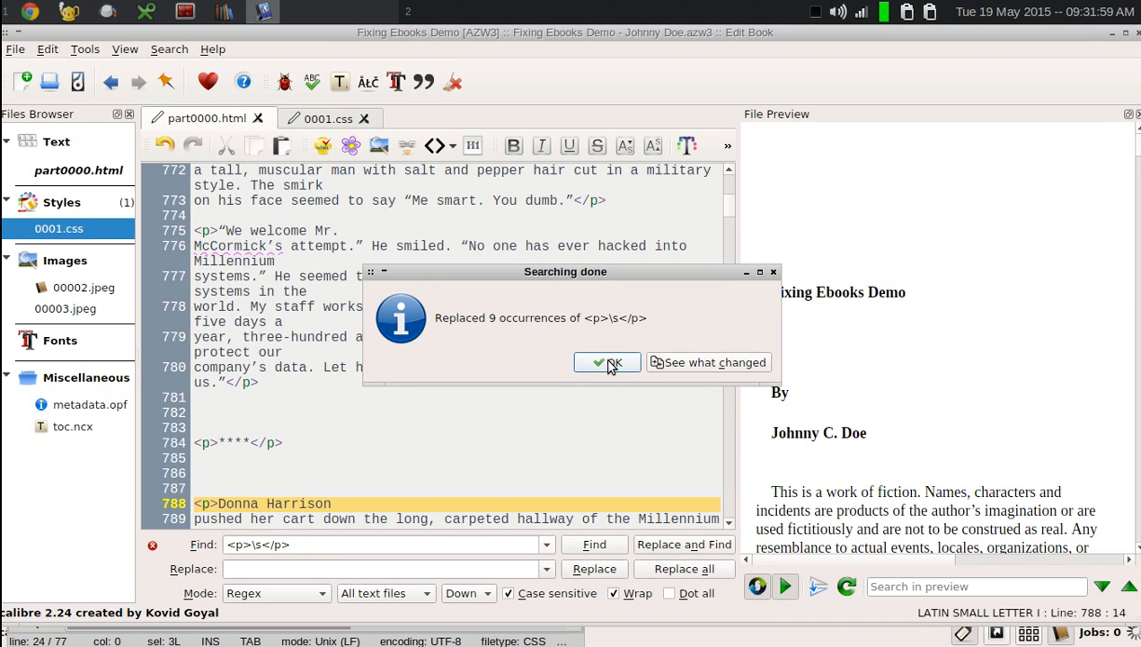
click(610, 364)
Step: Select the <p>****</p> scene break on line 784 of part0000.html and load it as the find text
click(258, 443)
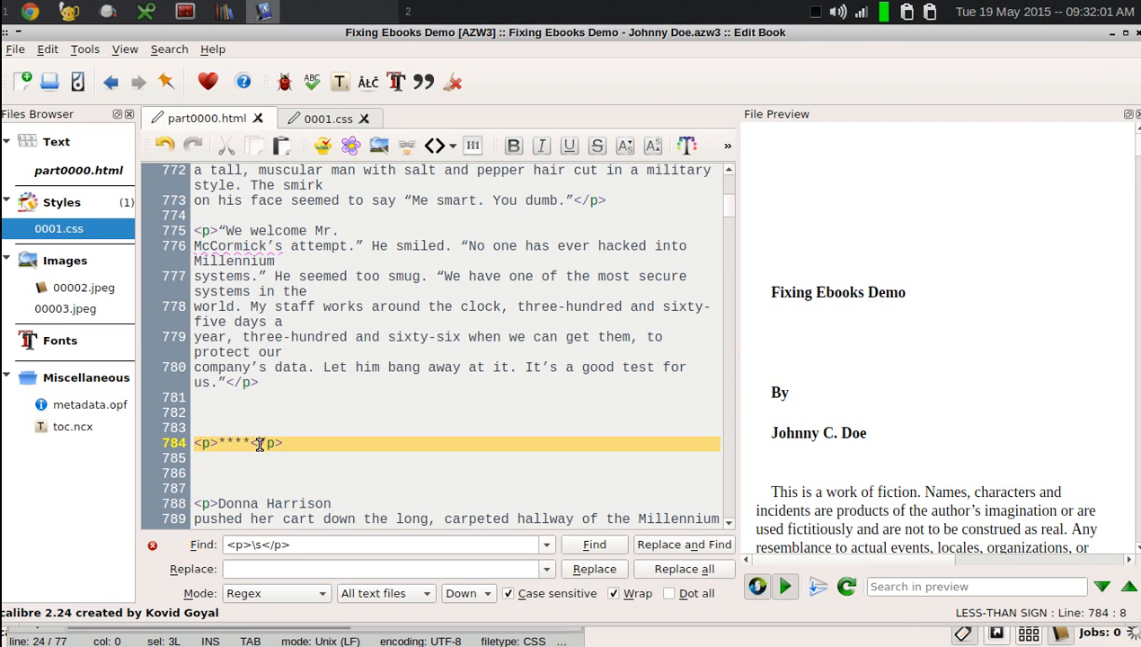
scroll(799, 410, up, 3)
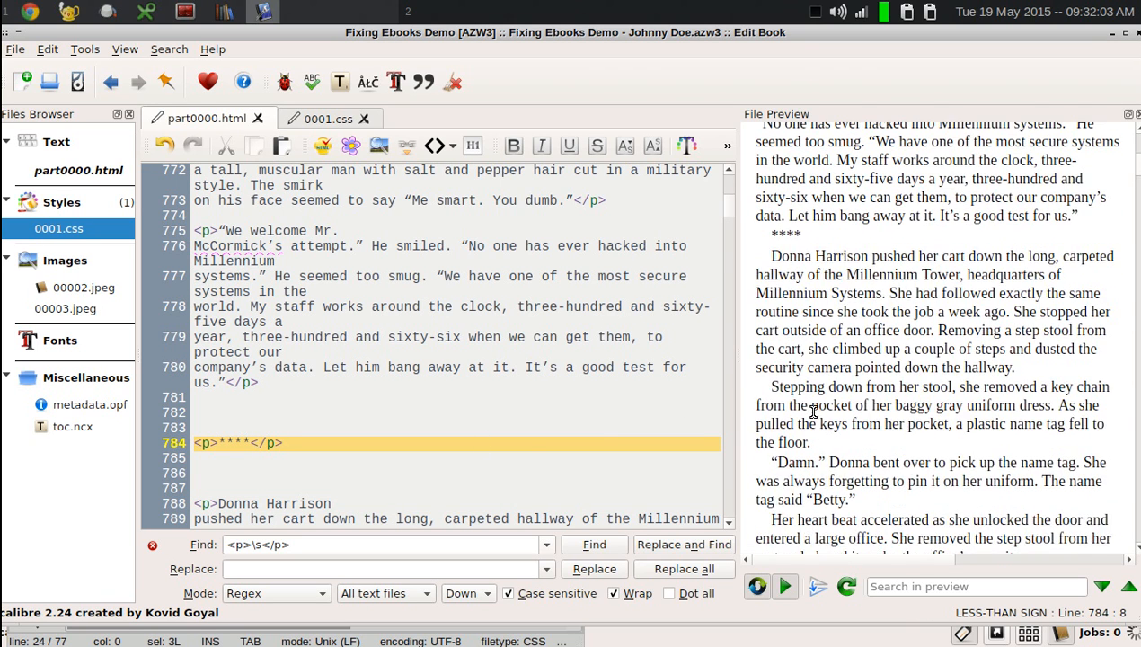
click(427, 437)
key(Up)
key(Down)
key(shift+End)
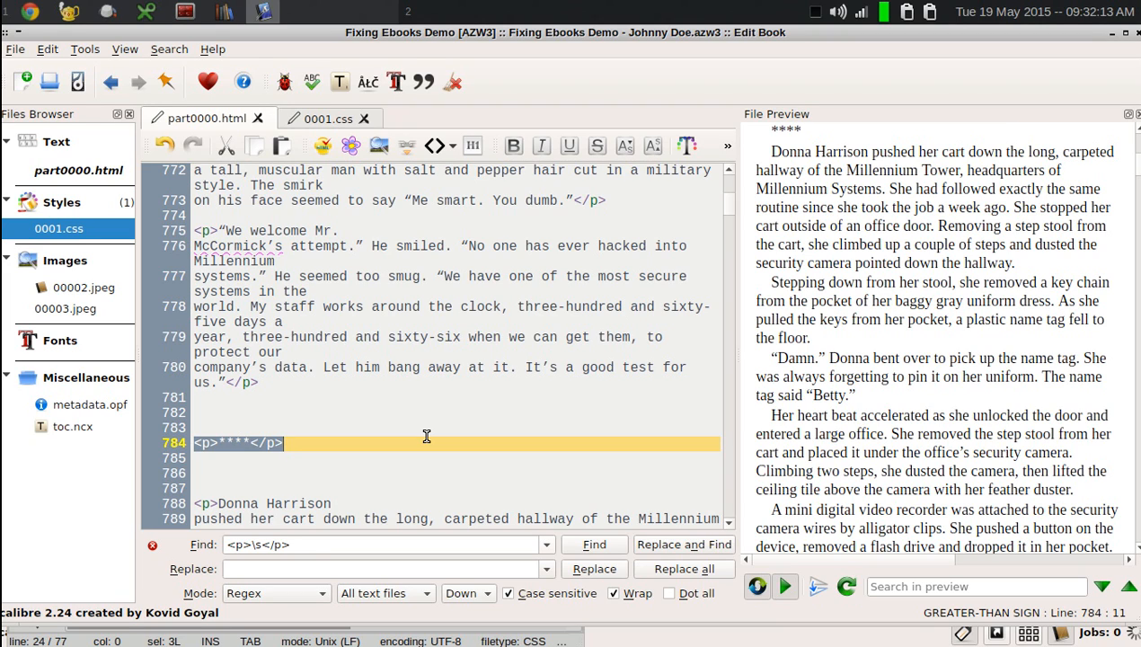
key(ctrl+f)
key(Tab)
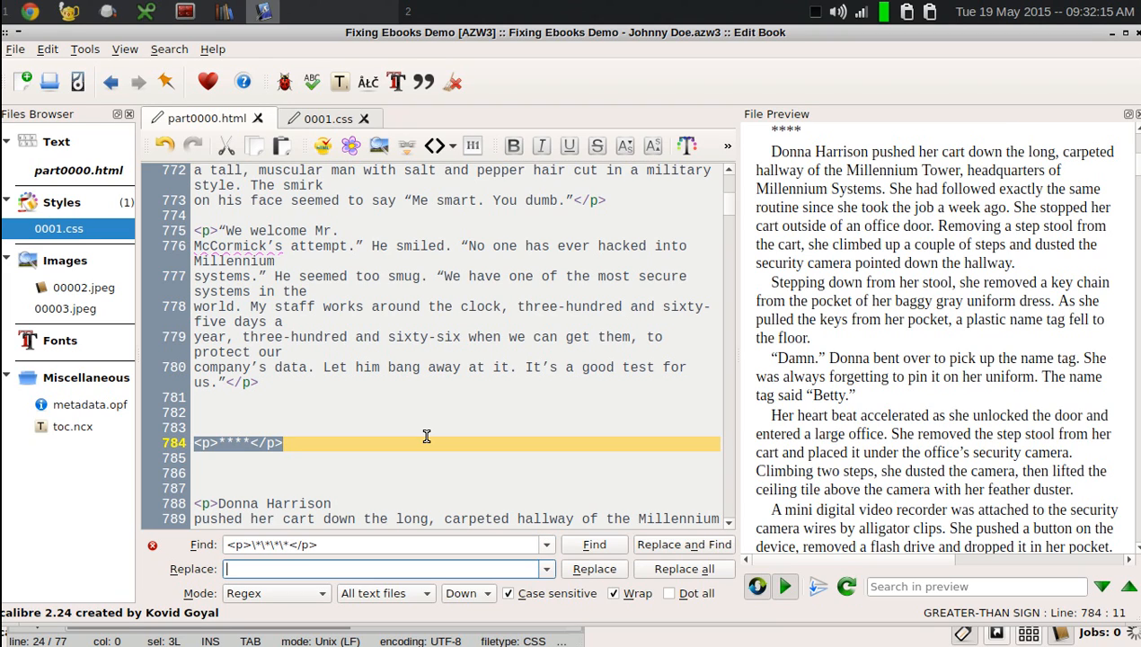
Step: Try replacing all <p>****</p> scene breaks with <hr\/>, and undo the replacement
text(<h)
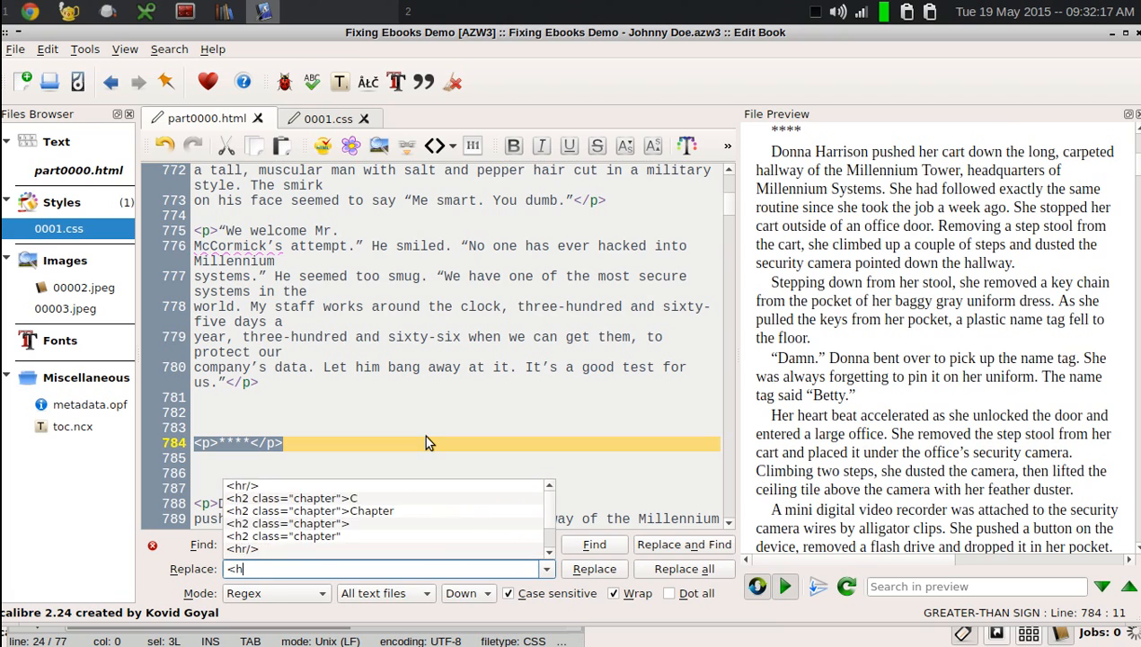
text(r\/>)
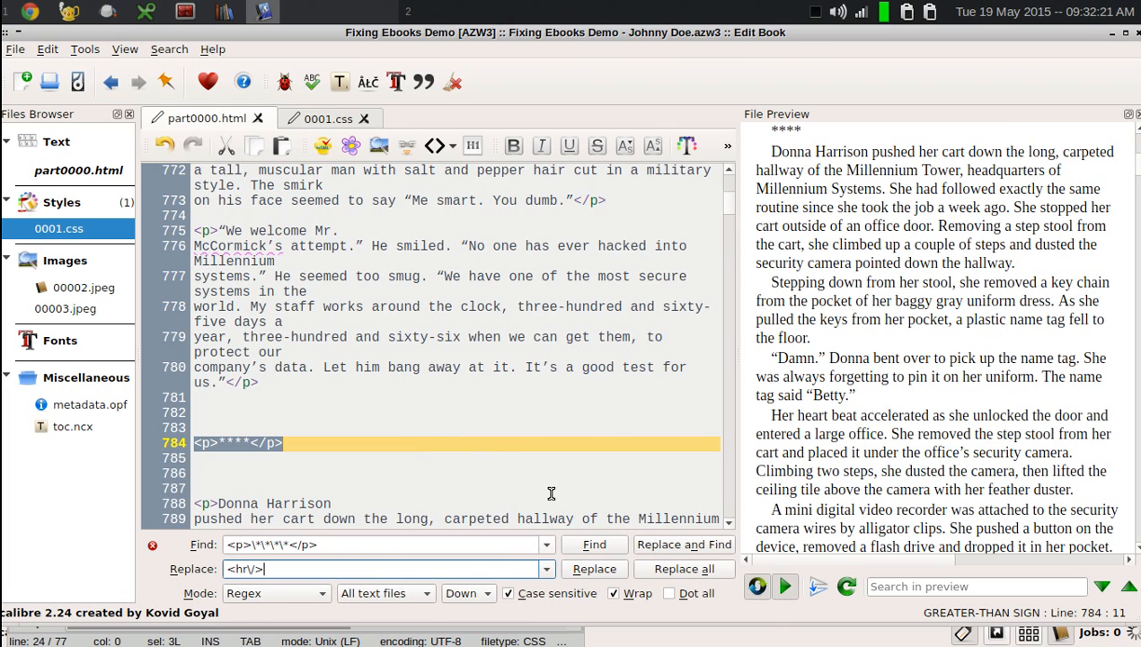
click(661, 574)
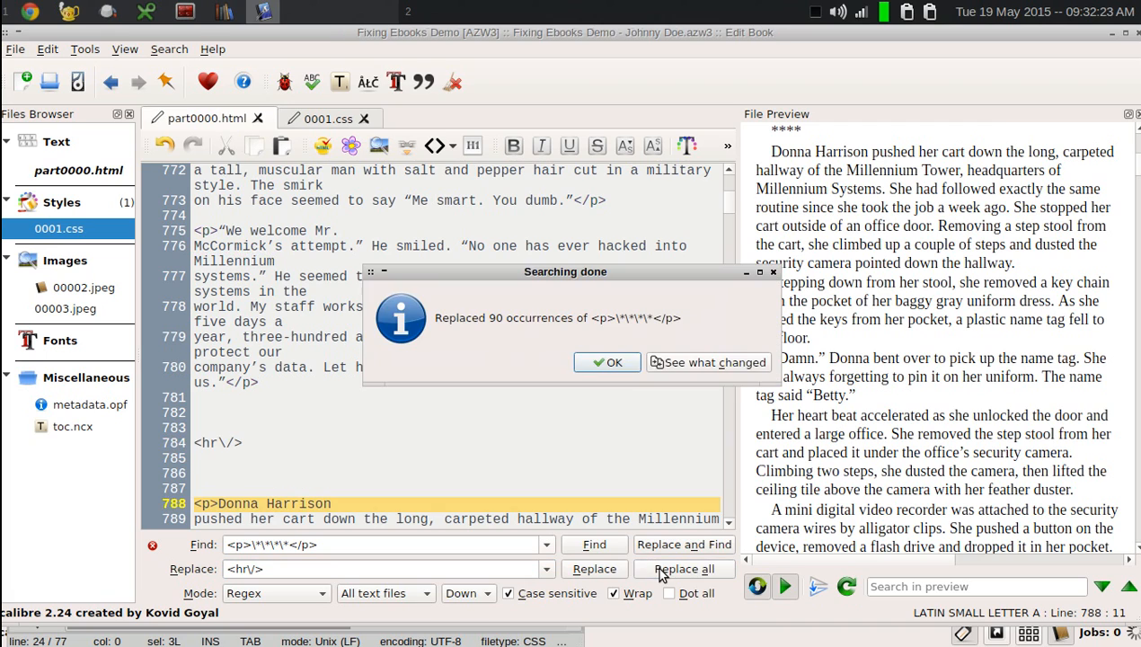
click(613, 362)
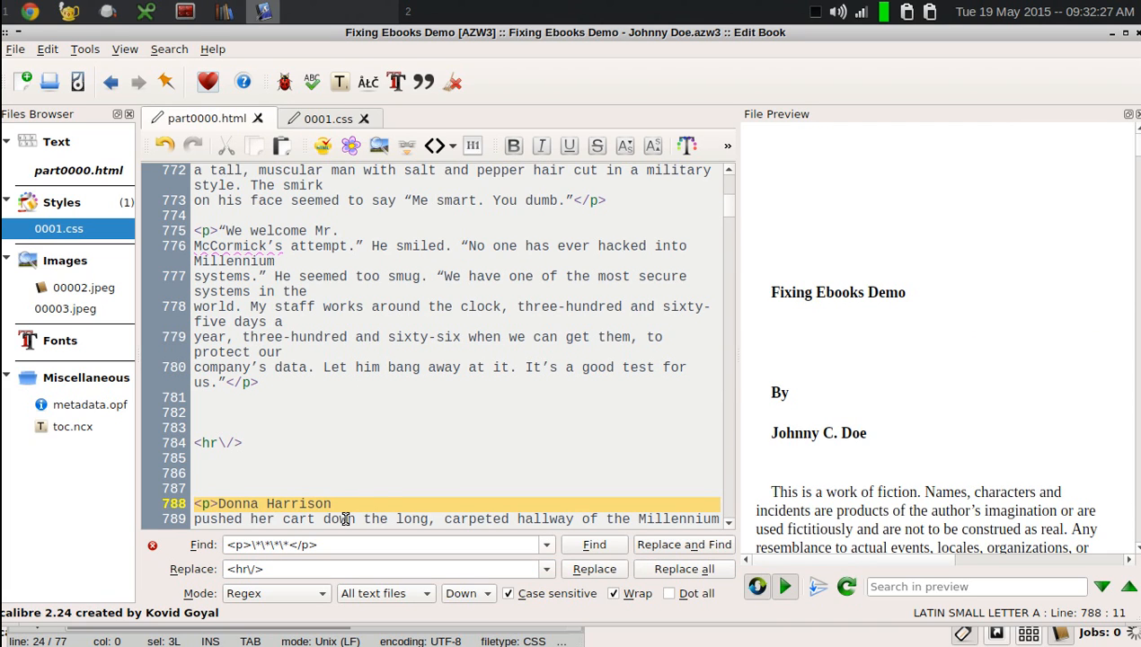
click(316, 467)
key(ctrl+z)
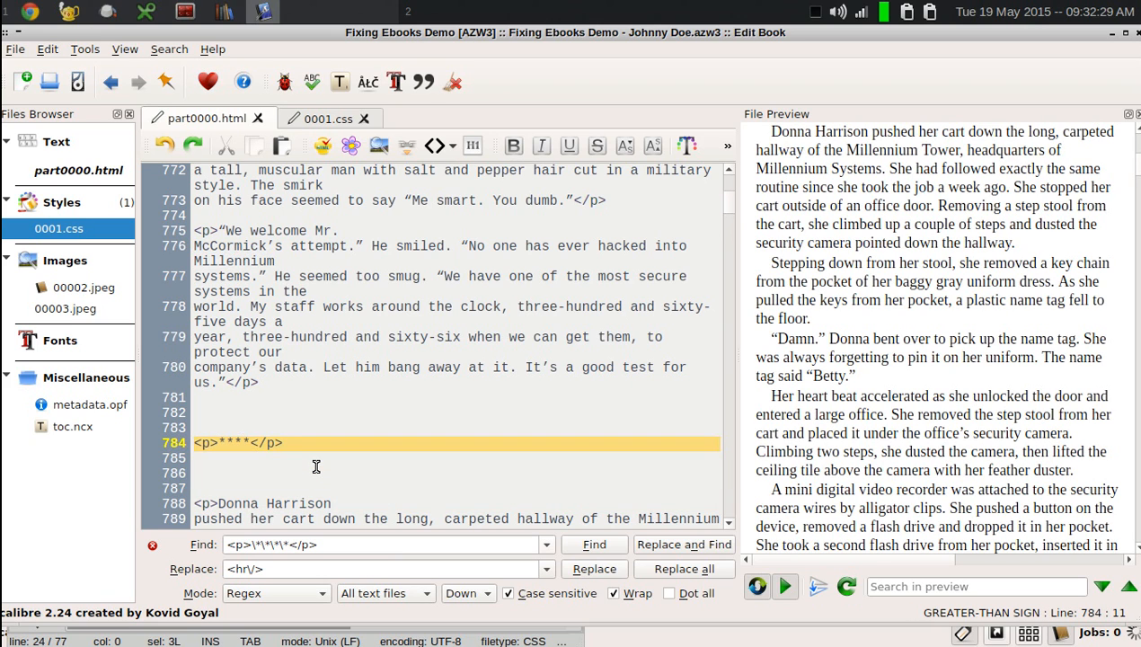
Step: Correct the replacement text to <hr/>, replace all <p>****</p> scene breaks with it, and check the break in the preview
click(248, 573)
key(Delete)
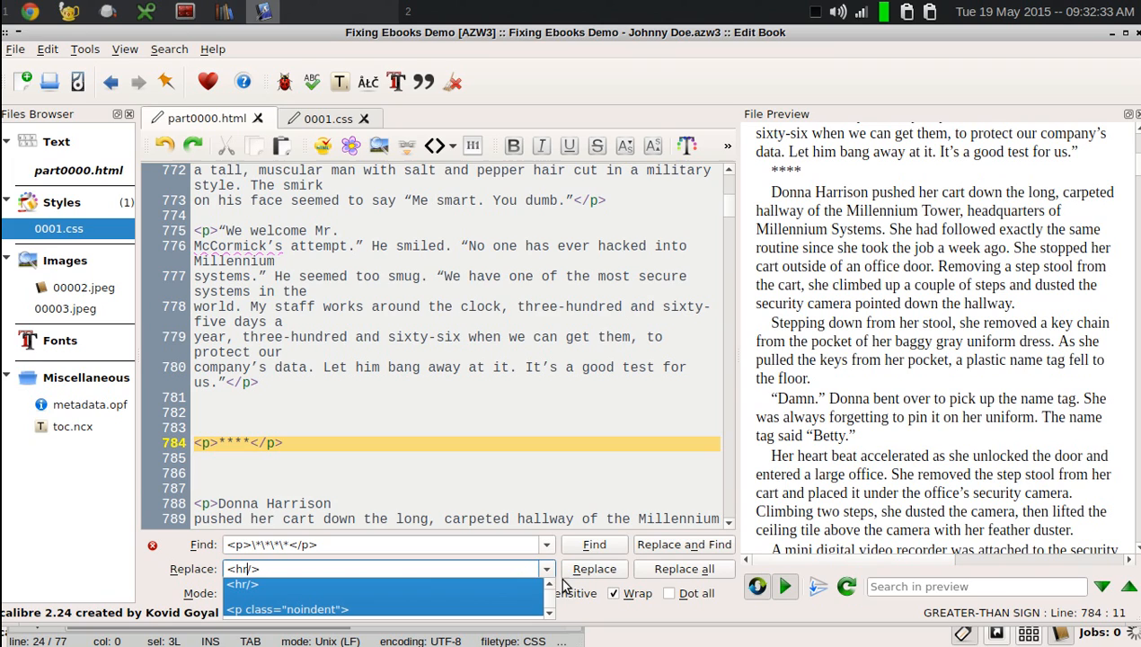
click(683, 570)
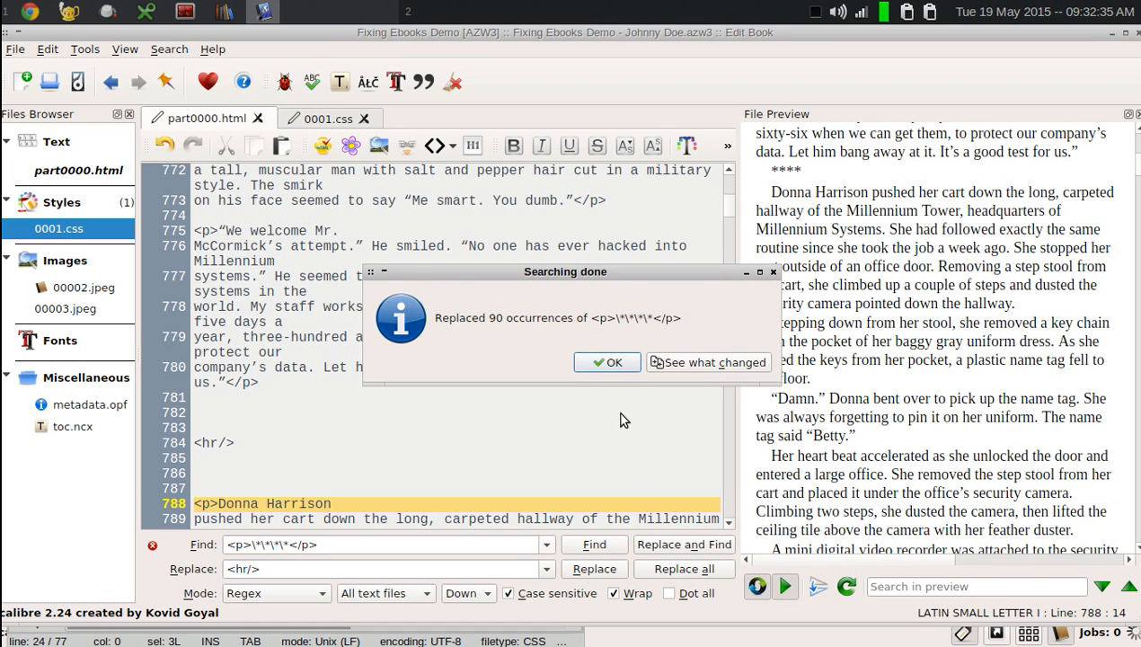
click(609, 364)
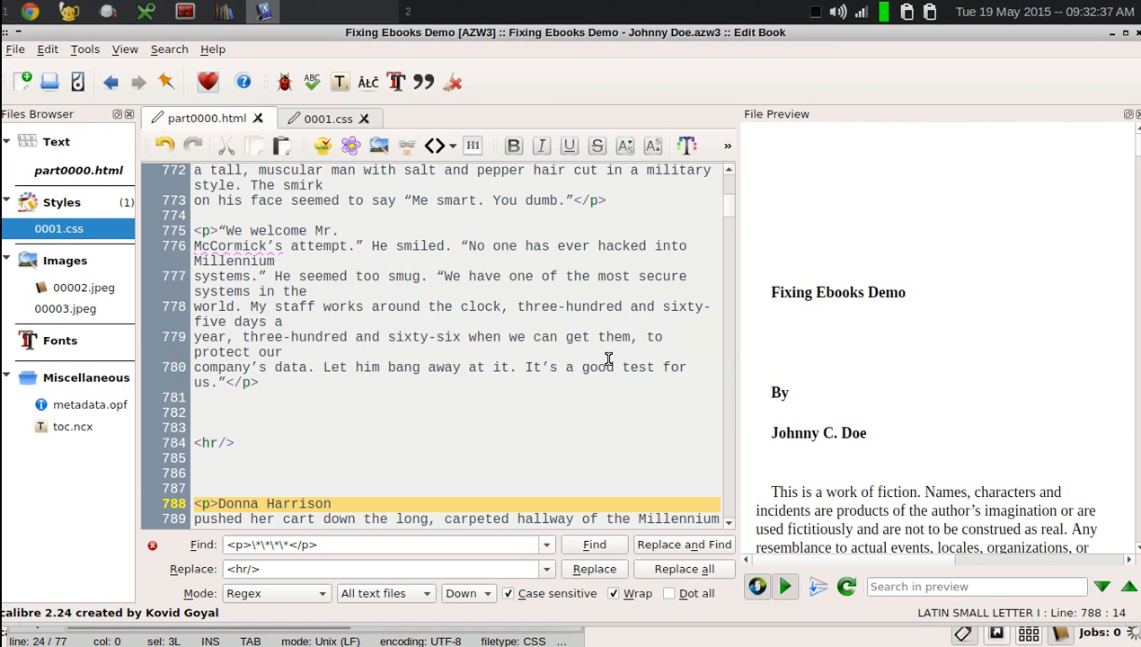
click(235, 505)
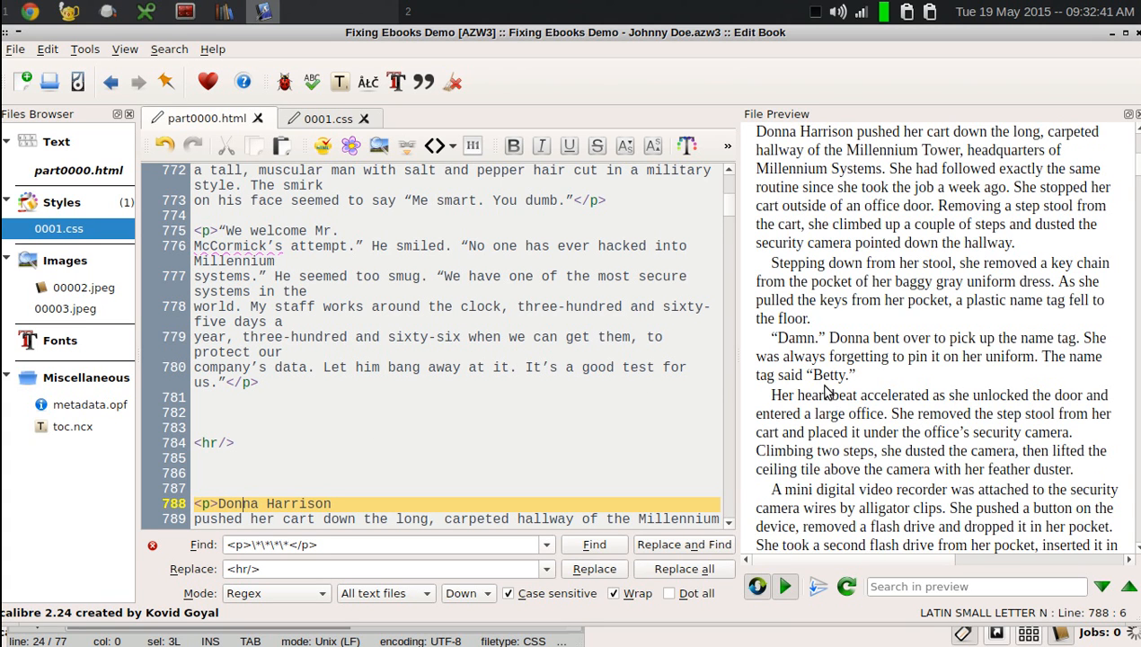
scroll(824, 386, up, 4)
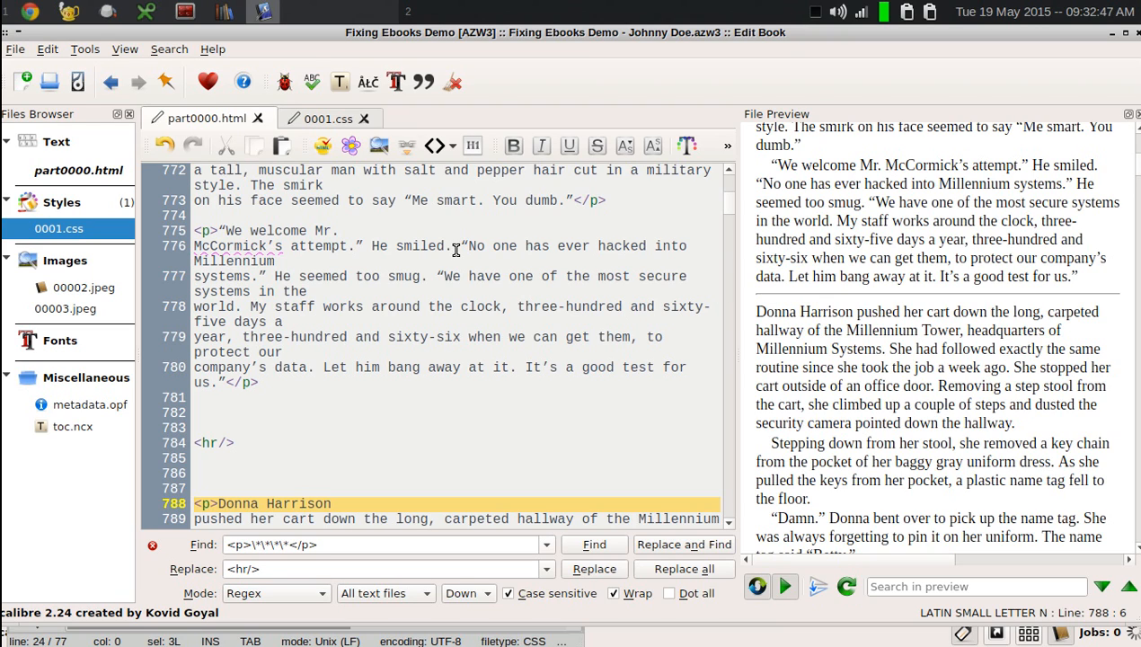
Step: Open 0001.css, switch to Geany, and copy the hr rule on lines 72 to 75 of basic_ebook.css
click(326, 126)
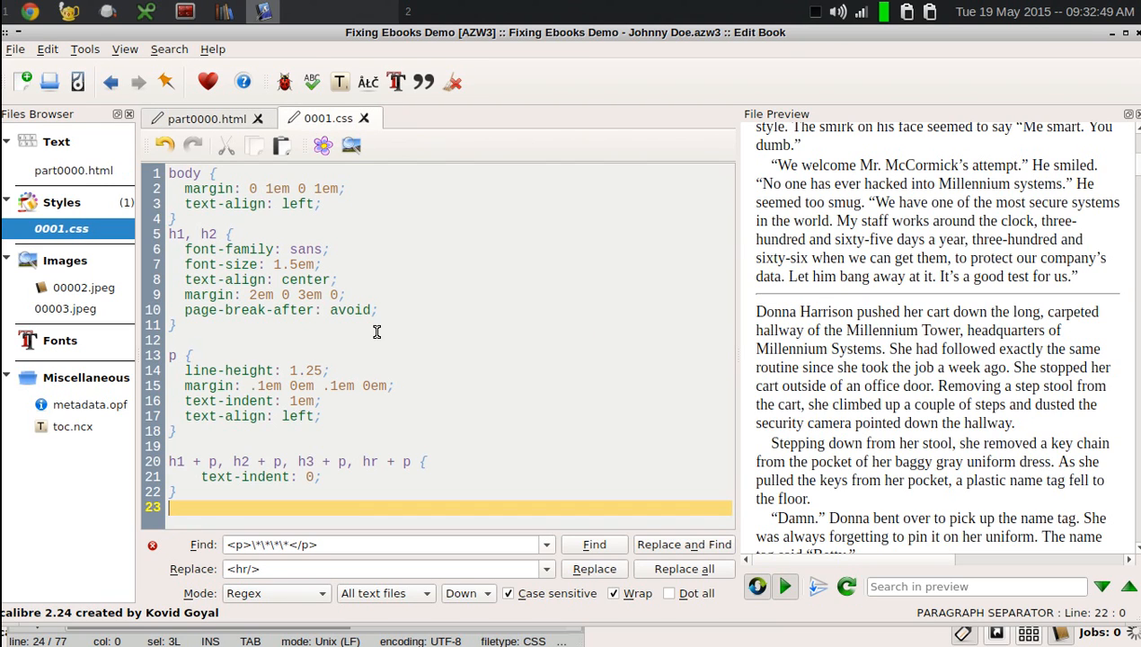
click(69, 11)
scroll(218, 319, down, 10)
click(129, 446)
key(shift+Down)
key(shift+Down)
key(shift+Down)
key(shift+Down)
key(shift+Down)
key(ctrl+c)
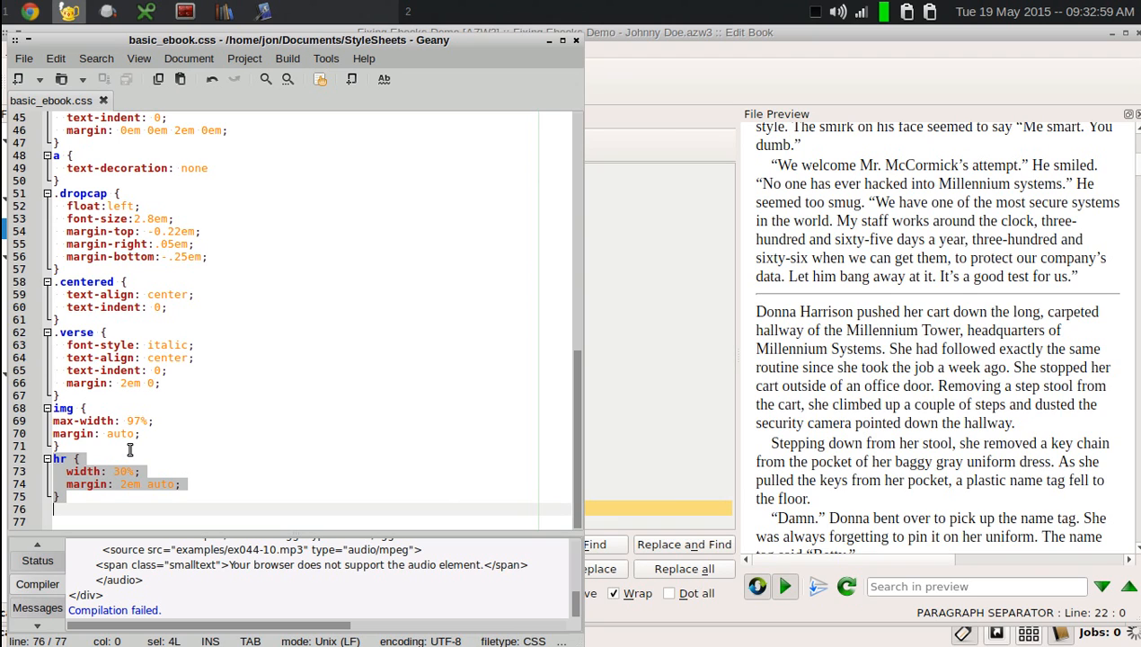
Step: Switch back to the calibre book editor and paste the hr rule at the end of 0001.css, separated by a blank line
click(641, 357)
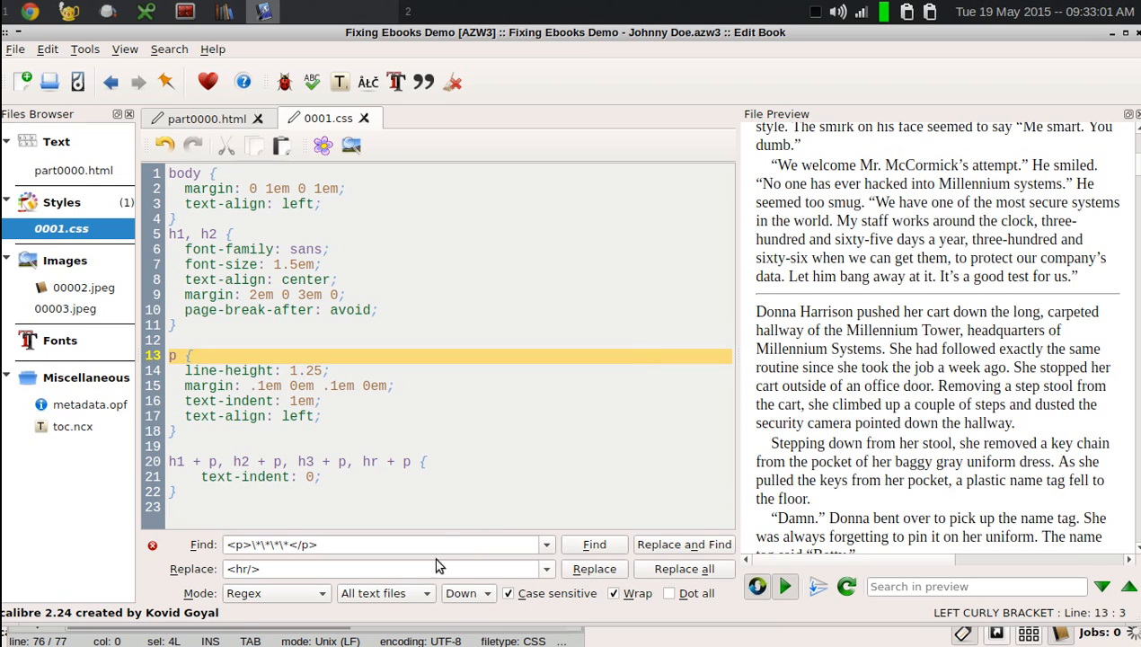
click(414, 510)
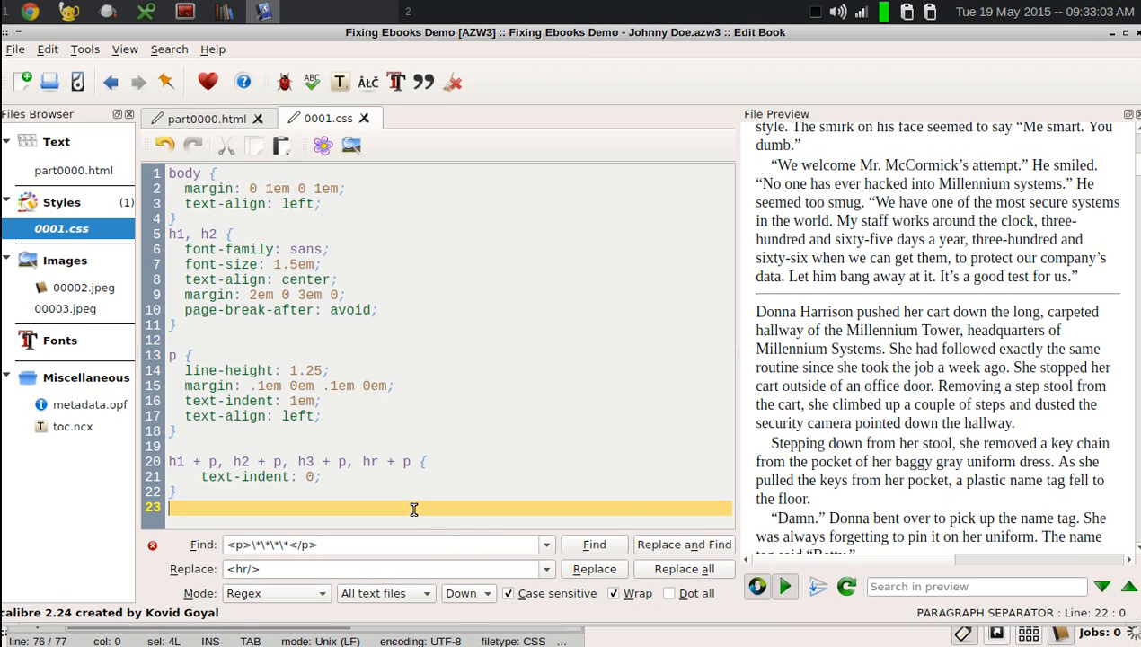
key(ctrl+v)
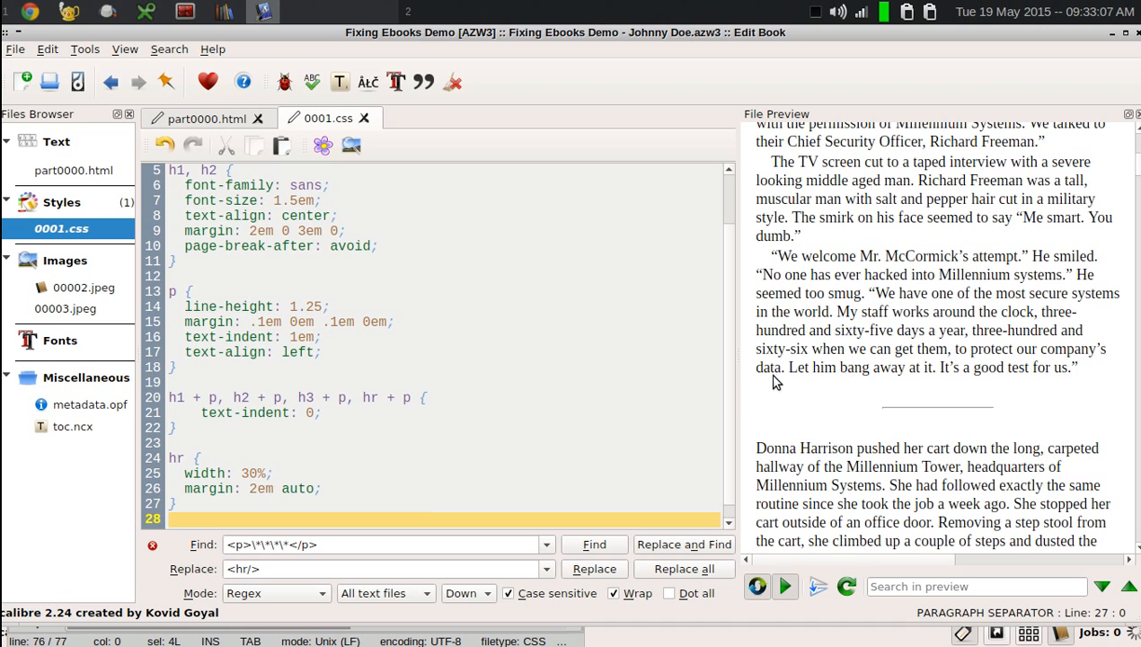
scroll(856, 348, down, 3)
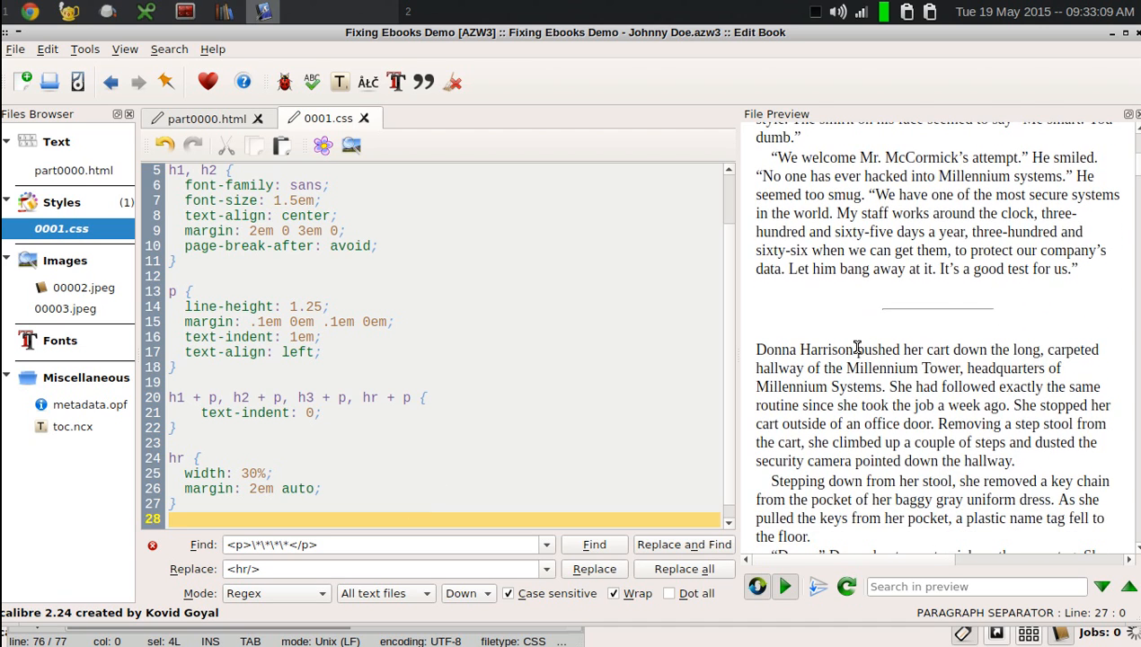
Step: Jump to the paragraph after the first scene break in part0000.html and examine the scene breaks and paragraph formatting in the preview and source
click(857, 347)
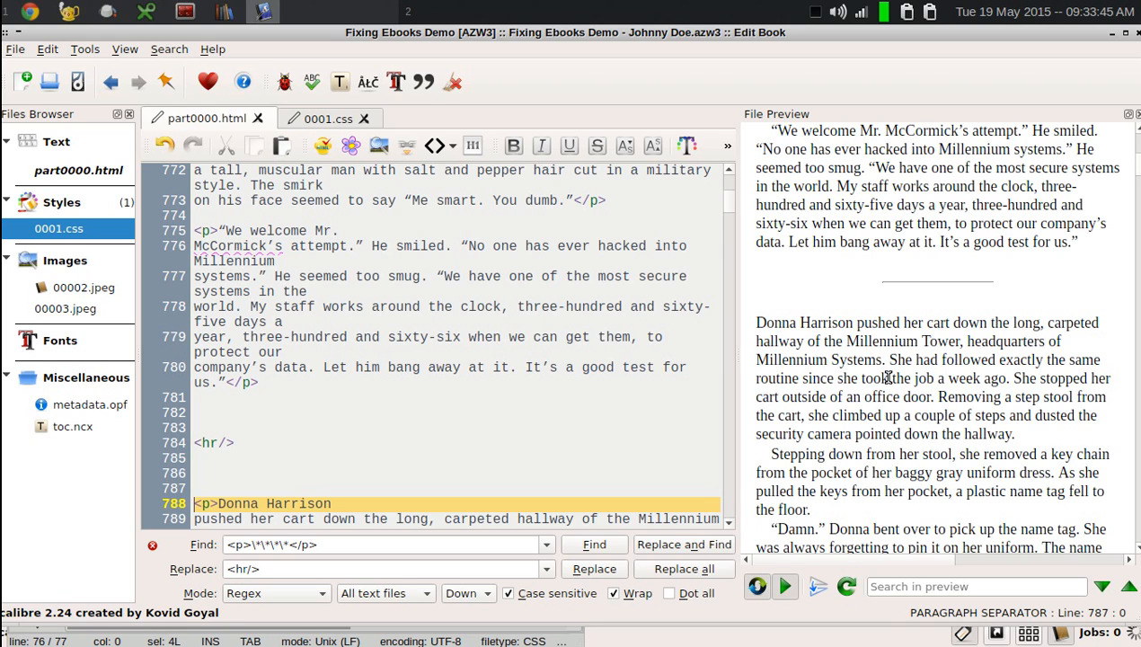
scroll(888, 378, down, 2)
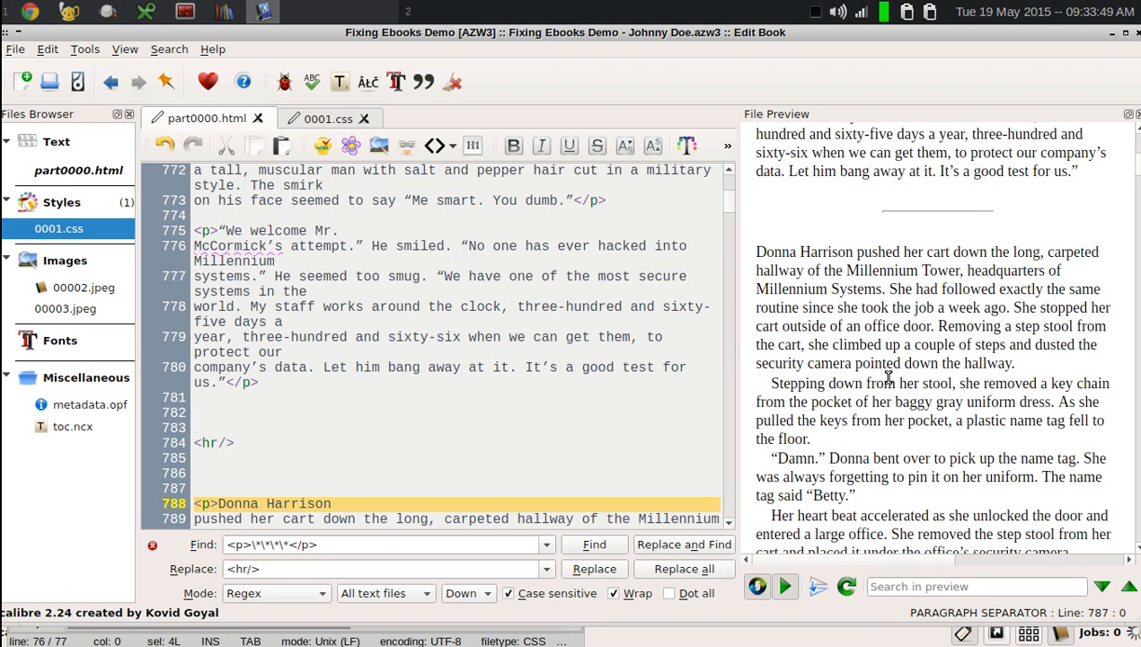
scroll(888, 377, down, 12)
scroll(888, 377, down, 15)
scroll(888, 378, down, 12)
scroll(888, 381, down, 9)
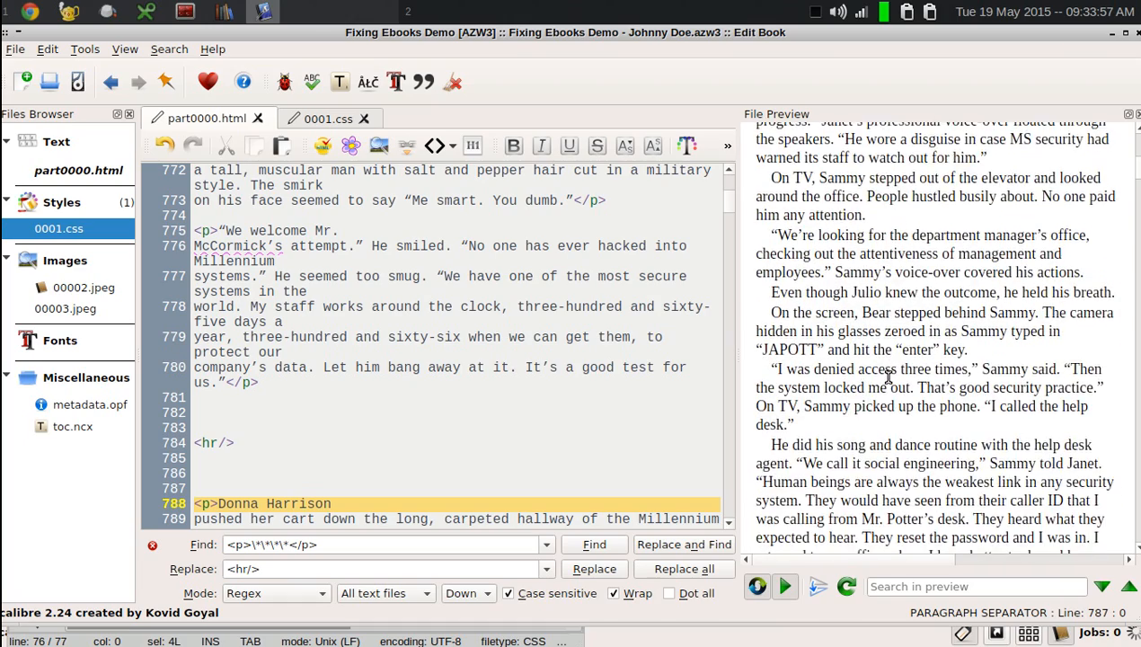
scroll(887, 379, down, 3)
scroll(888, 378, down, 11)
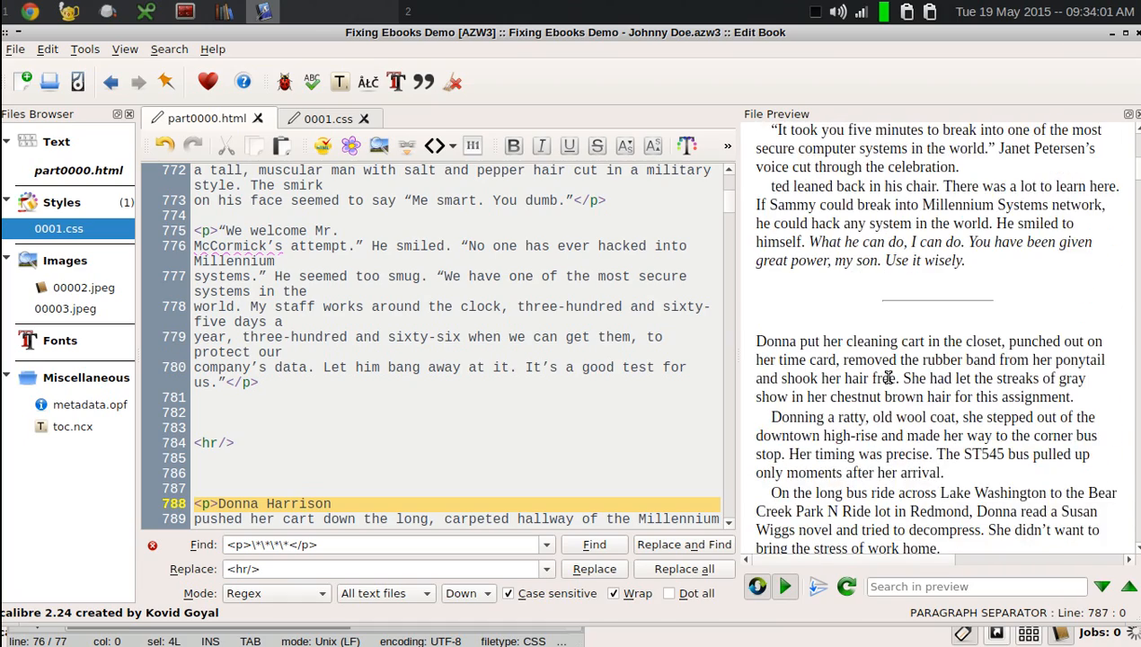
scroll(888, 377, down, 7)
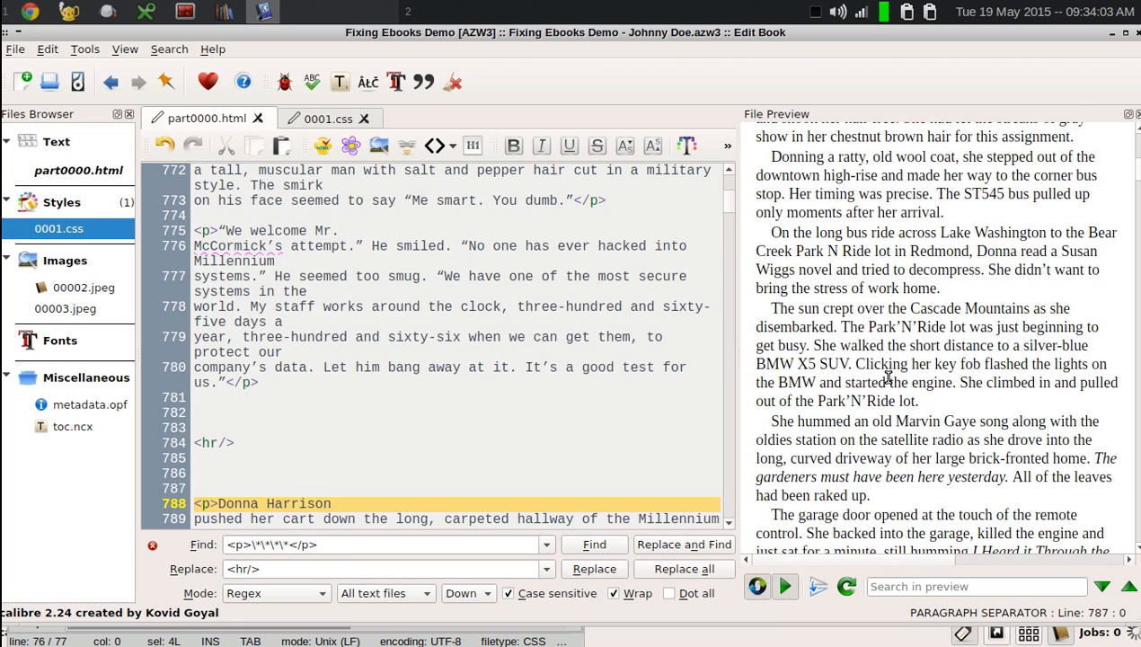
scroll(888, 377, down, 6)
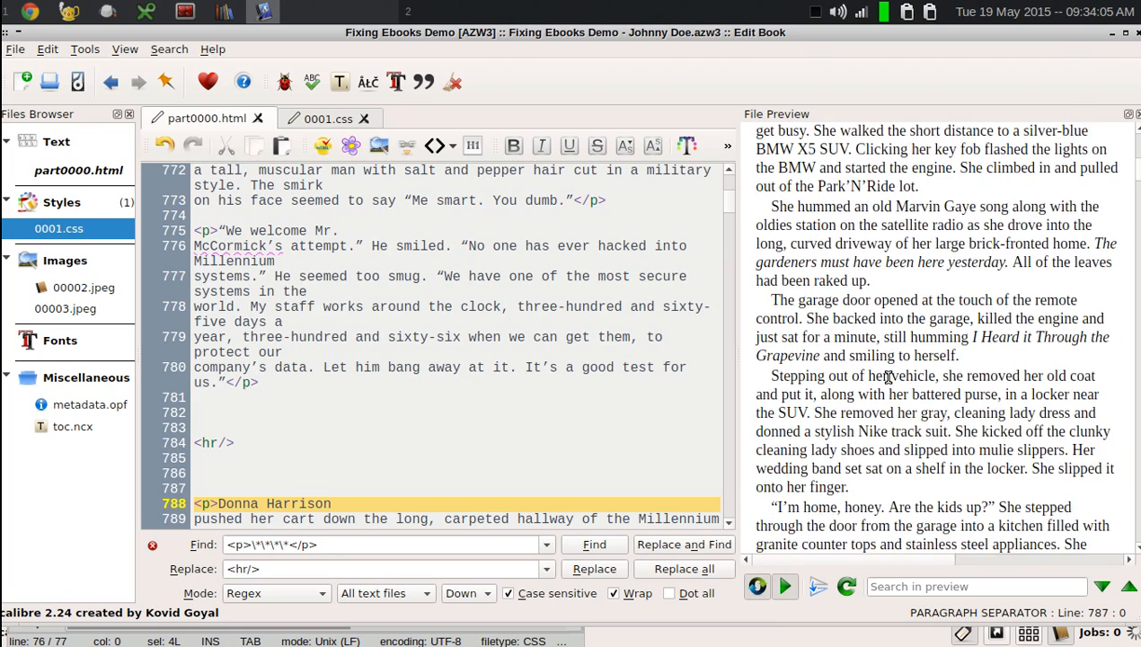
scroll(888, 377, down, 3)
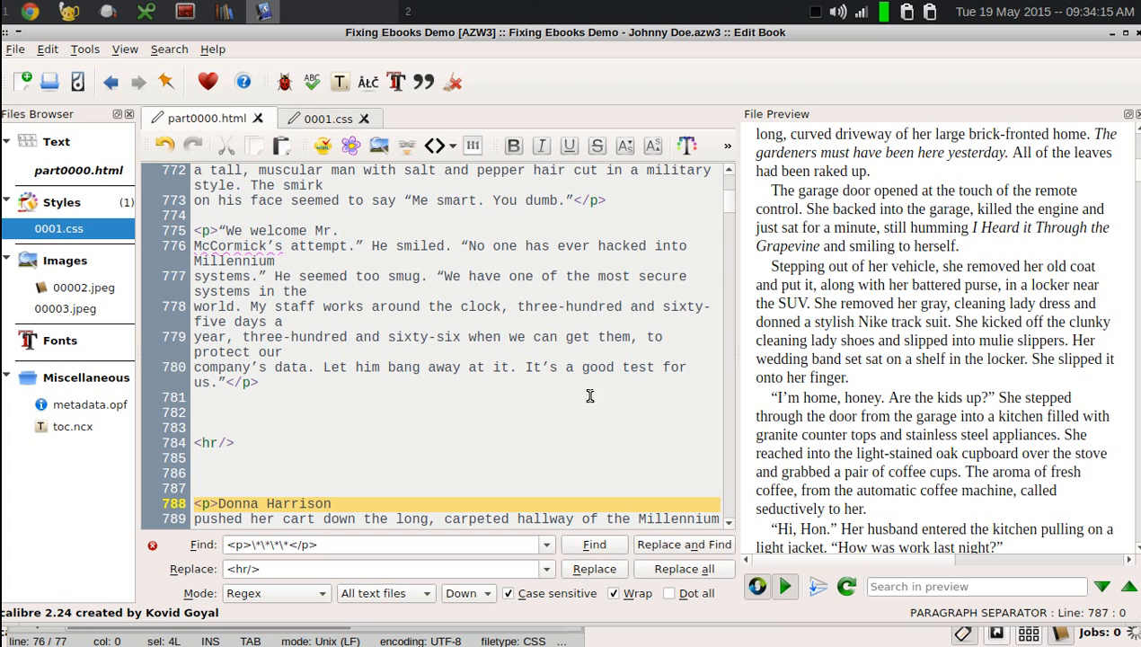
scroll(564, 344, up, 5)
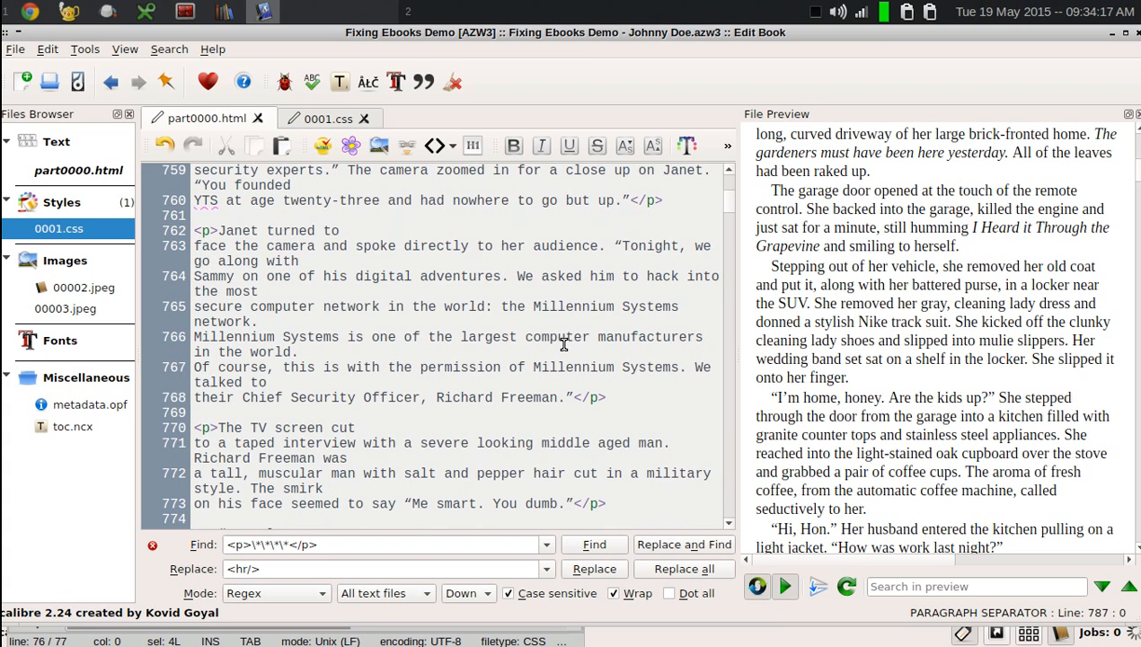
scroll(504, 382, up, 3)
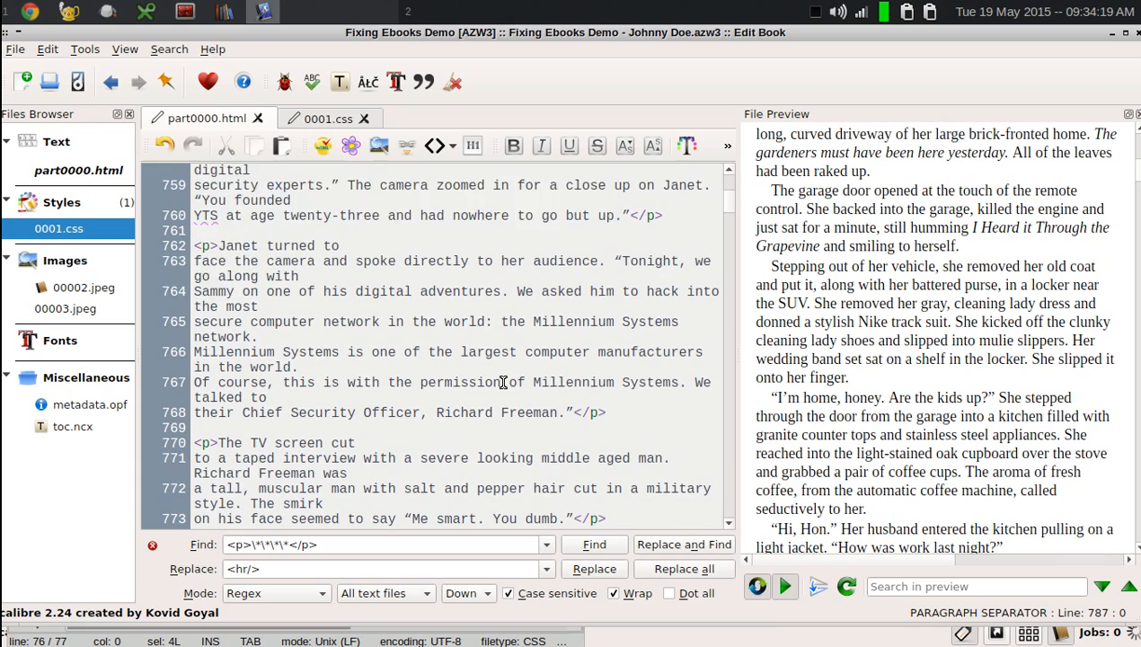
scroll(844, 342, down, 5)
scroll(847, 341, down, 5)
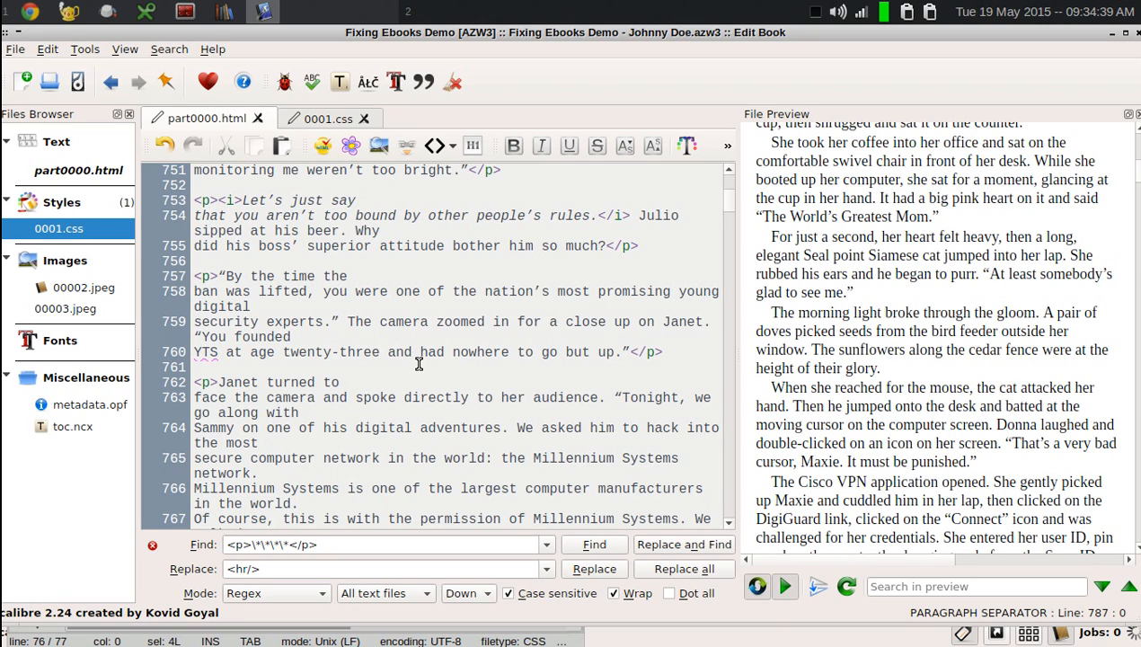
Step: Switch to the calibre library window and show the Nathan Lowell virtual library
click(224, 10)
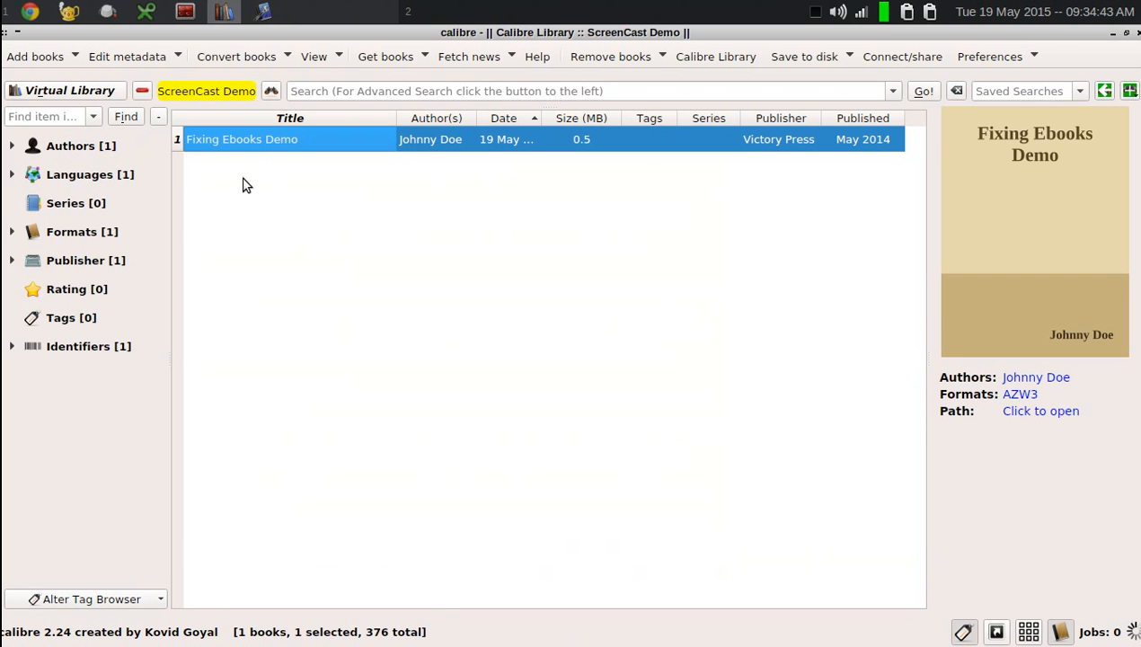
click(114, 95)
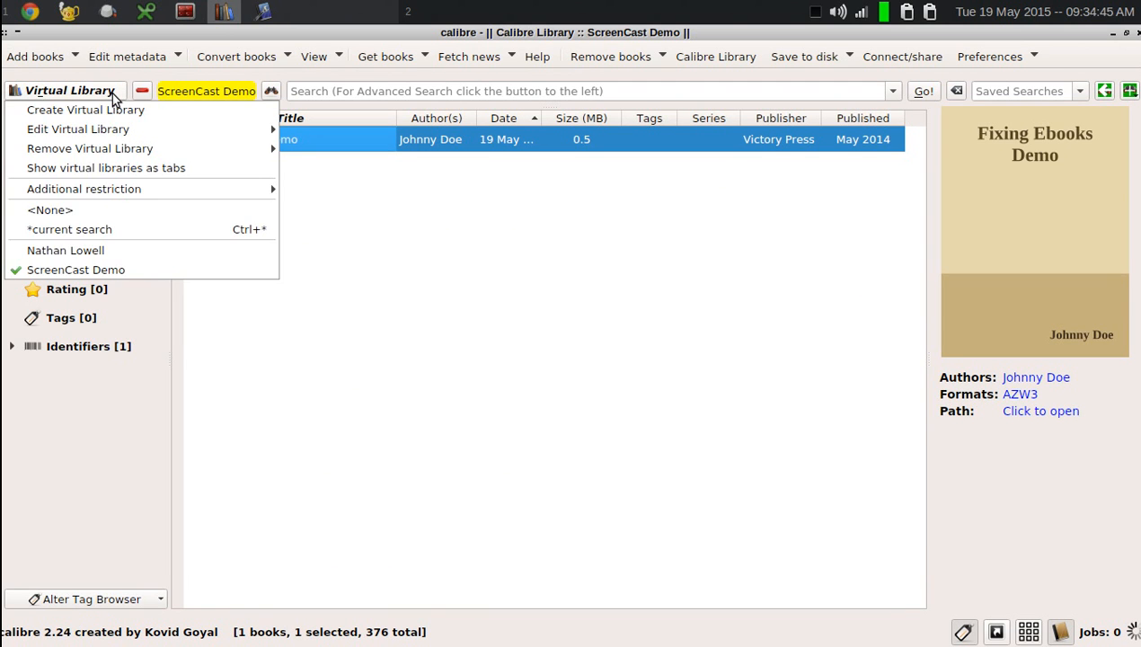
click(106, 248)
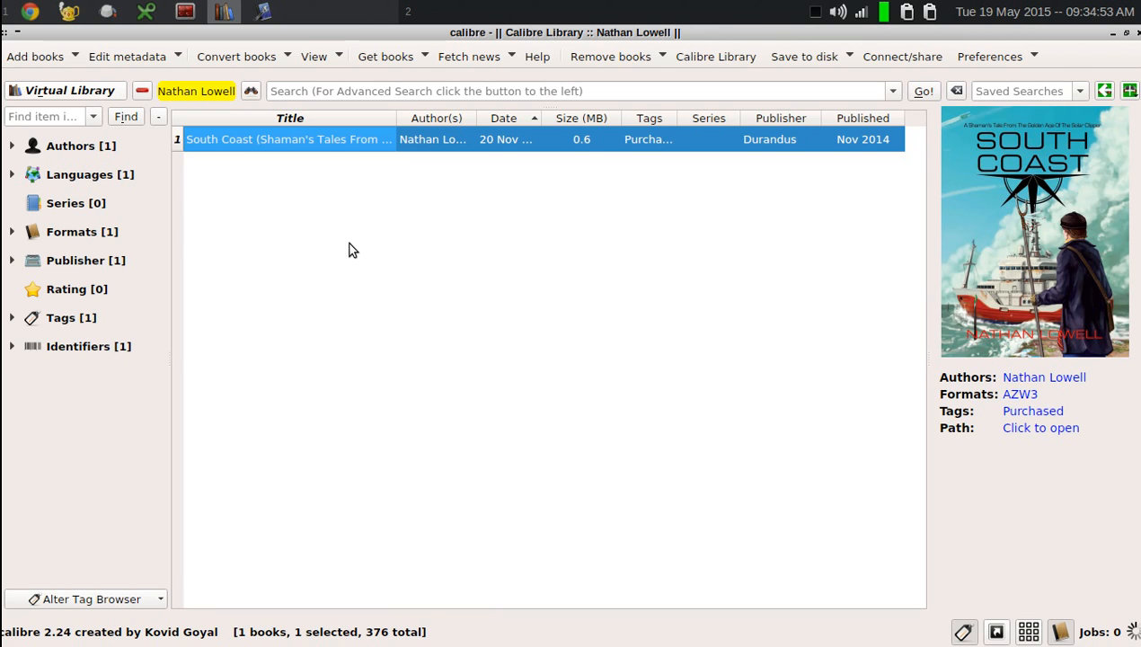
Step: Open the South Coast book in the book editor and examine Chapter Forty's heading and paragraph formatting in the preview
right_click(246, 145)
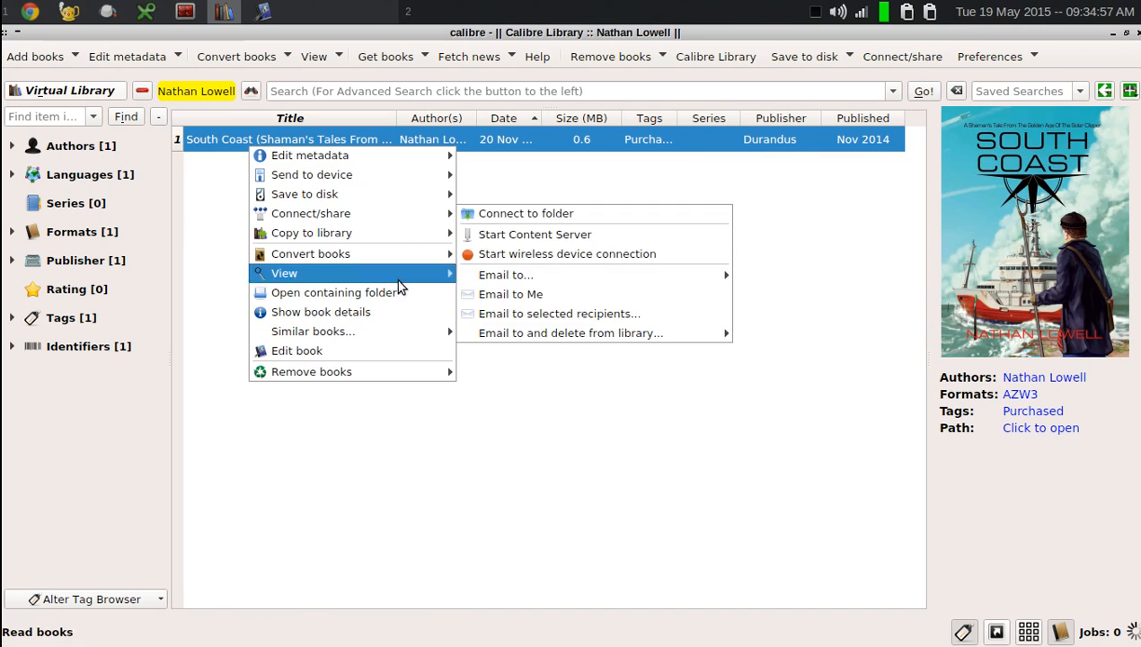
click(398, 352)
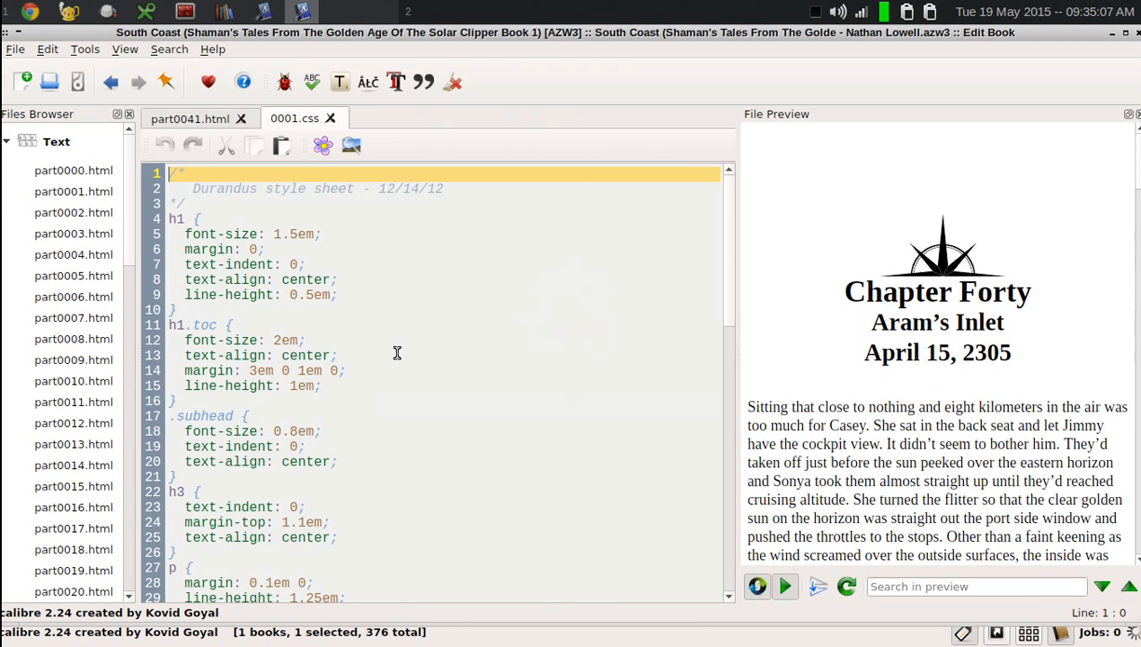
scroll(784, 309, down, 5)
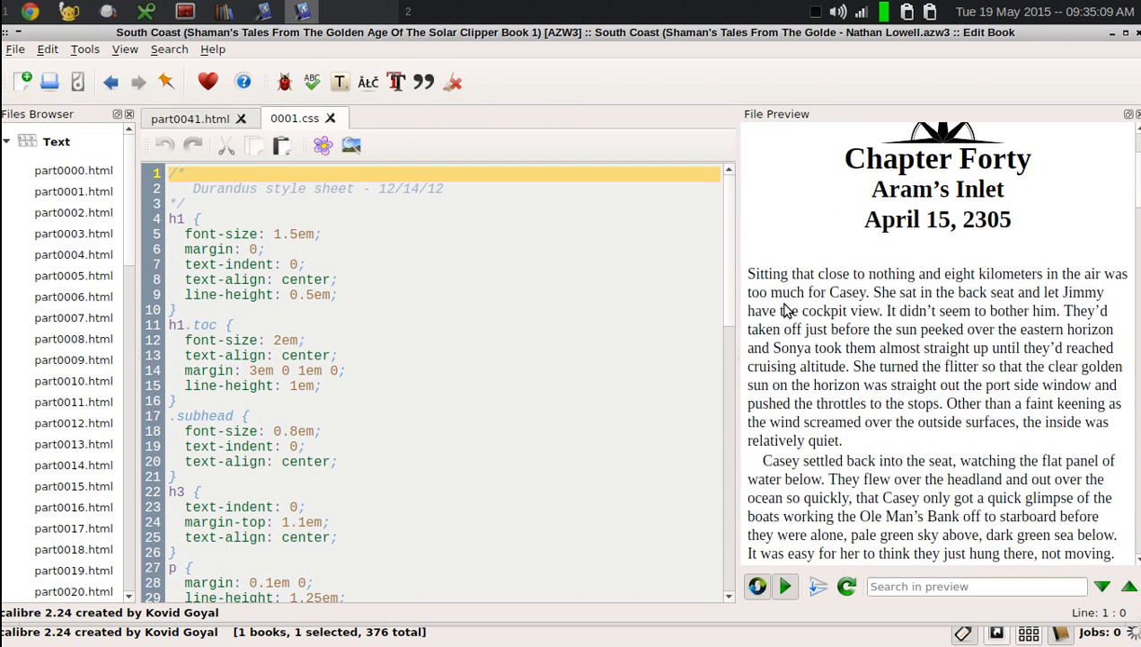
scroll(784, 309, down, 1)
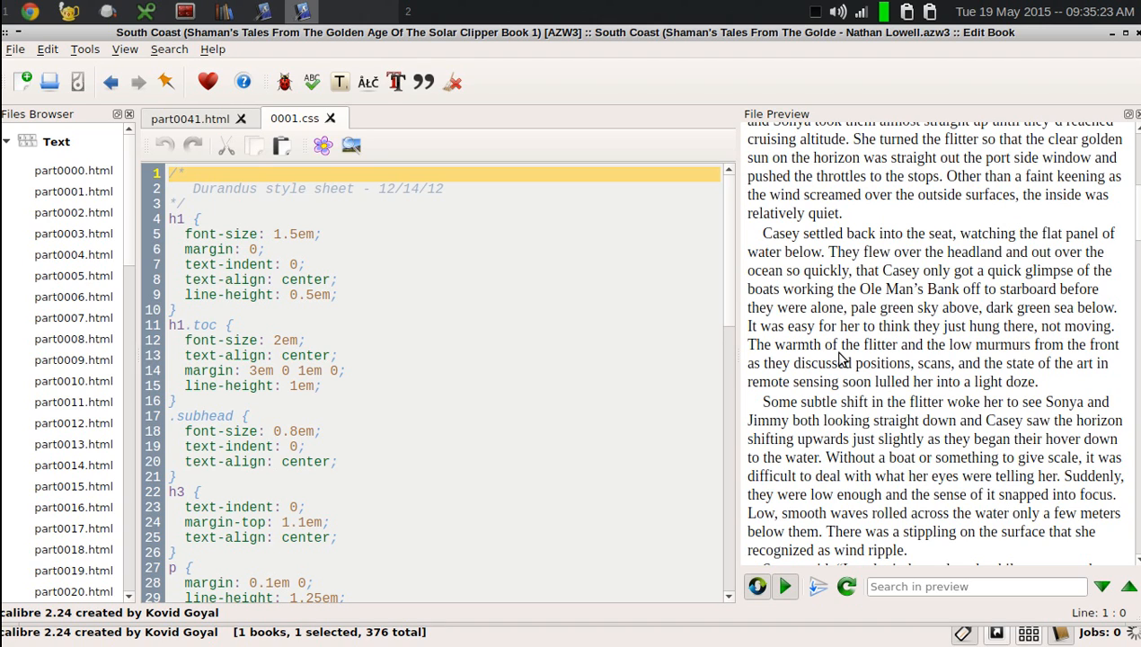
scroll(842, 357, down, 1)
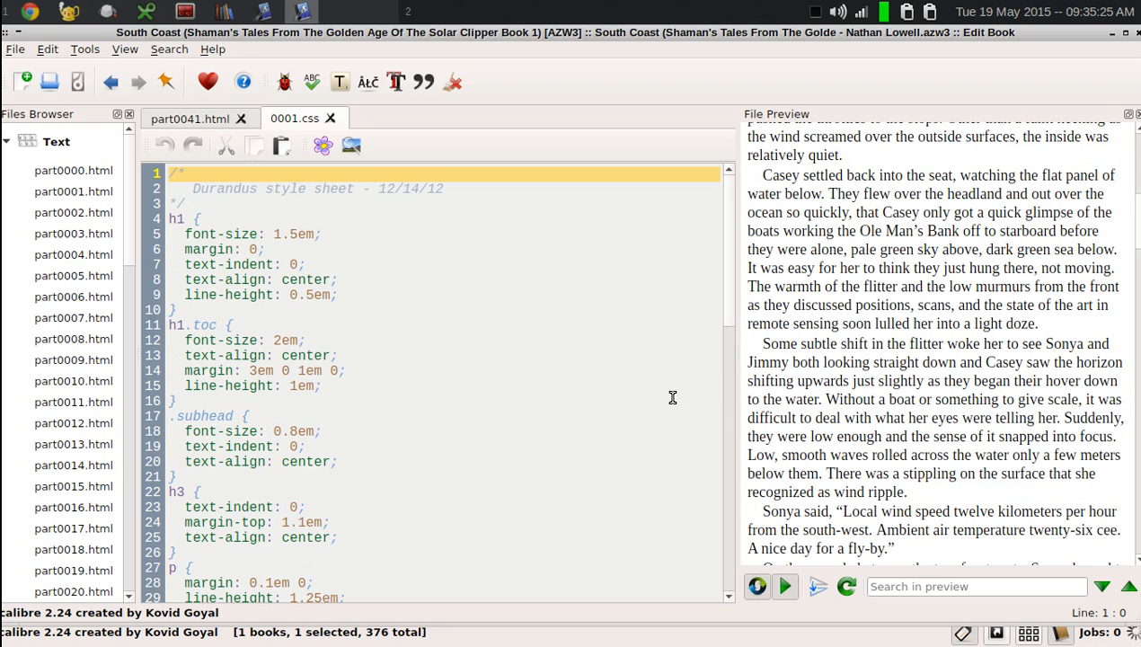
scroll(917, 420, down, 5)
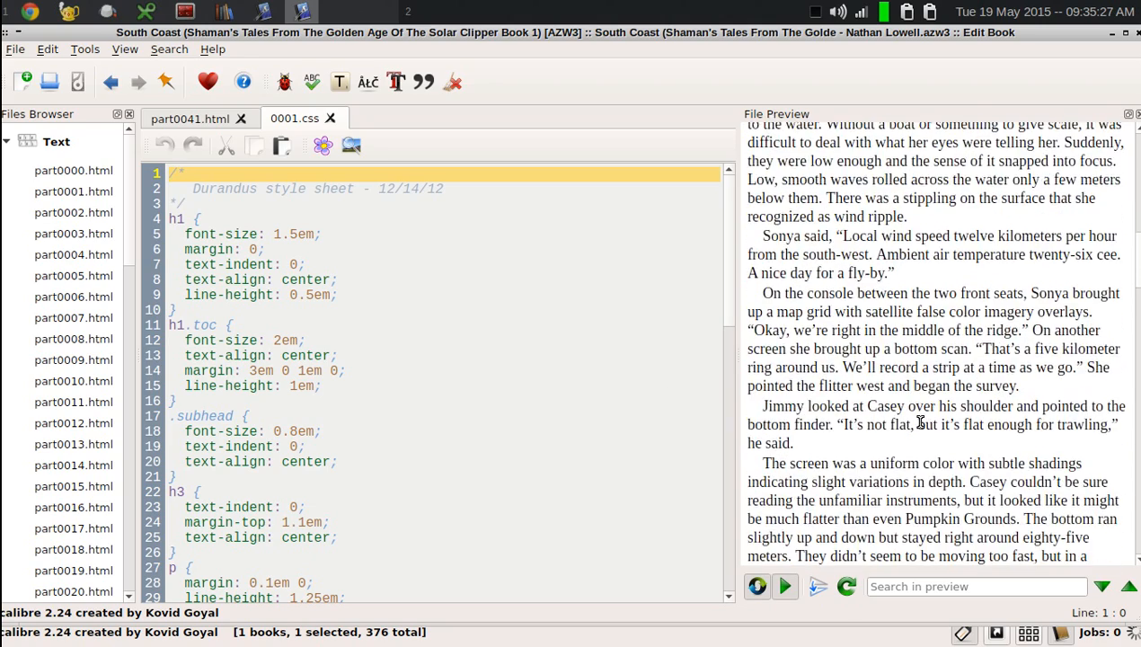
scroll(921, 426, up, 5)
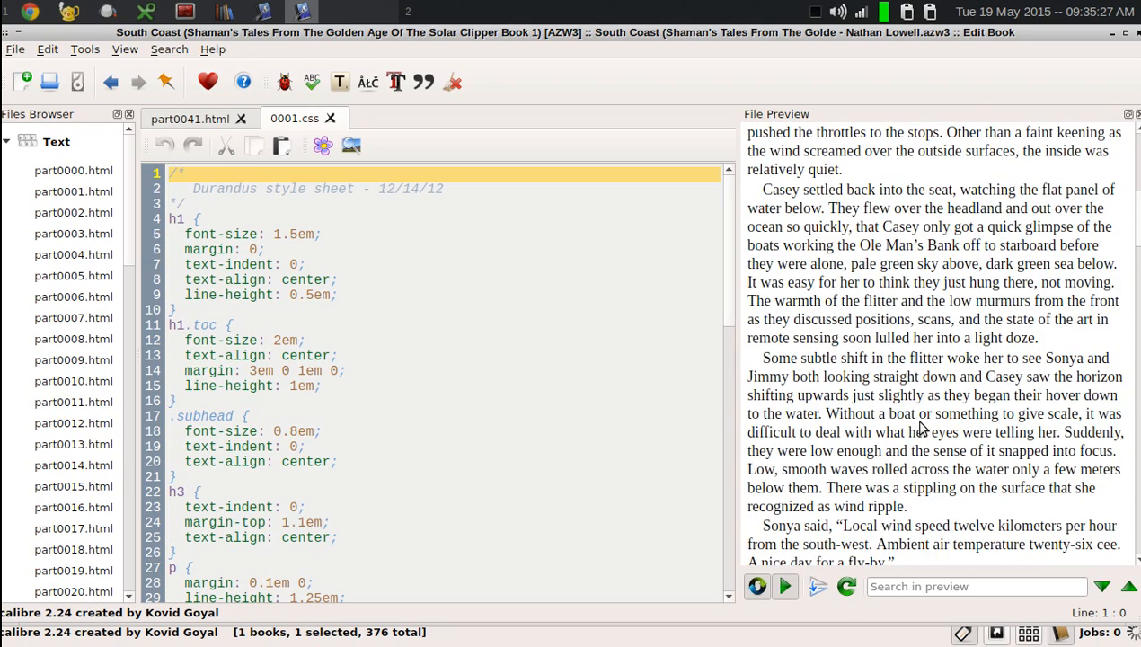
Step: Show the source of part0041.html and compare the opening tags of the firstpara paragraph on line 14 and the paragraph on line 16
click(189, 122)
scroll(458, 381, down, 1)
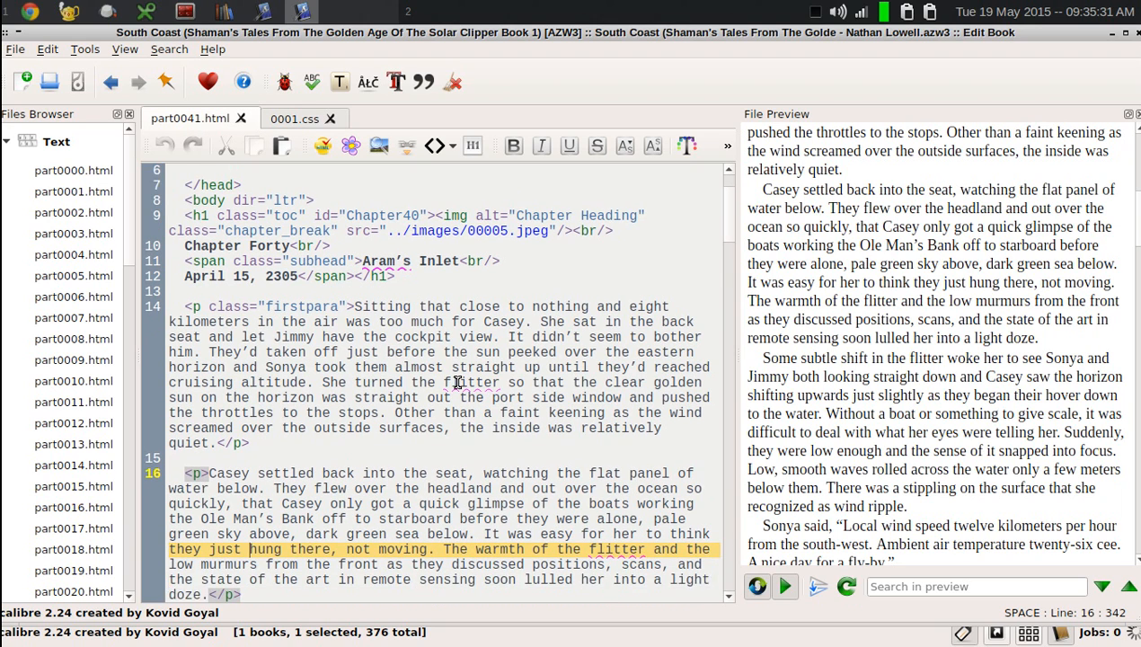
drag(184, 291, 342, 291)
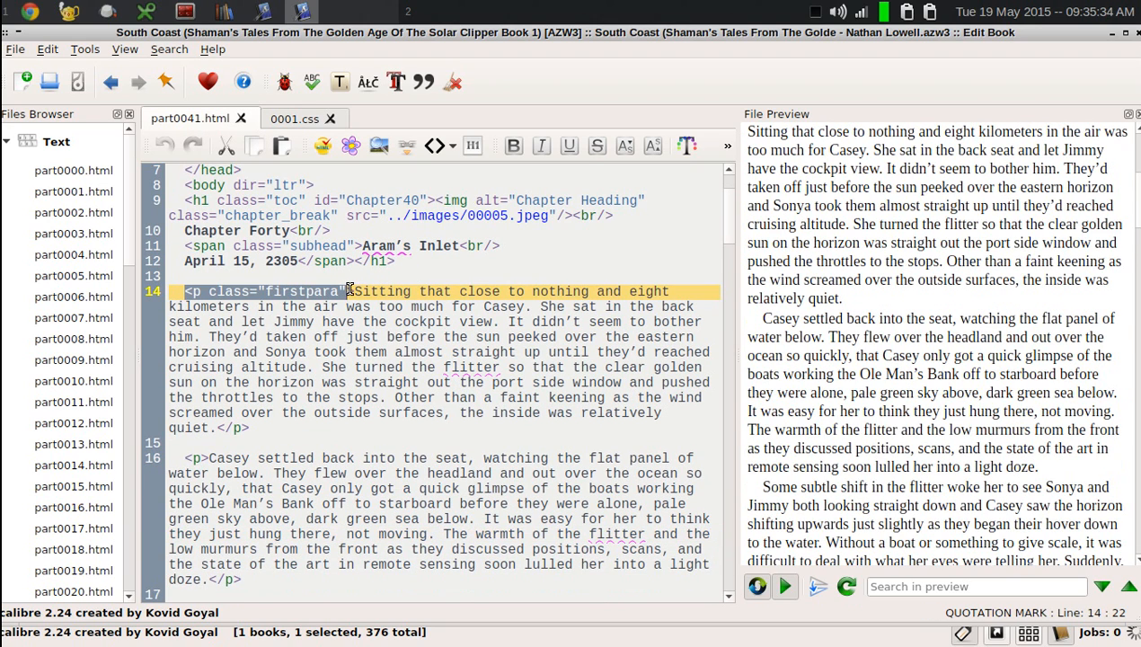
click(368, 463)
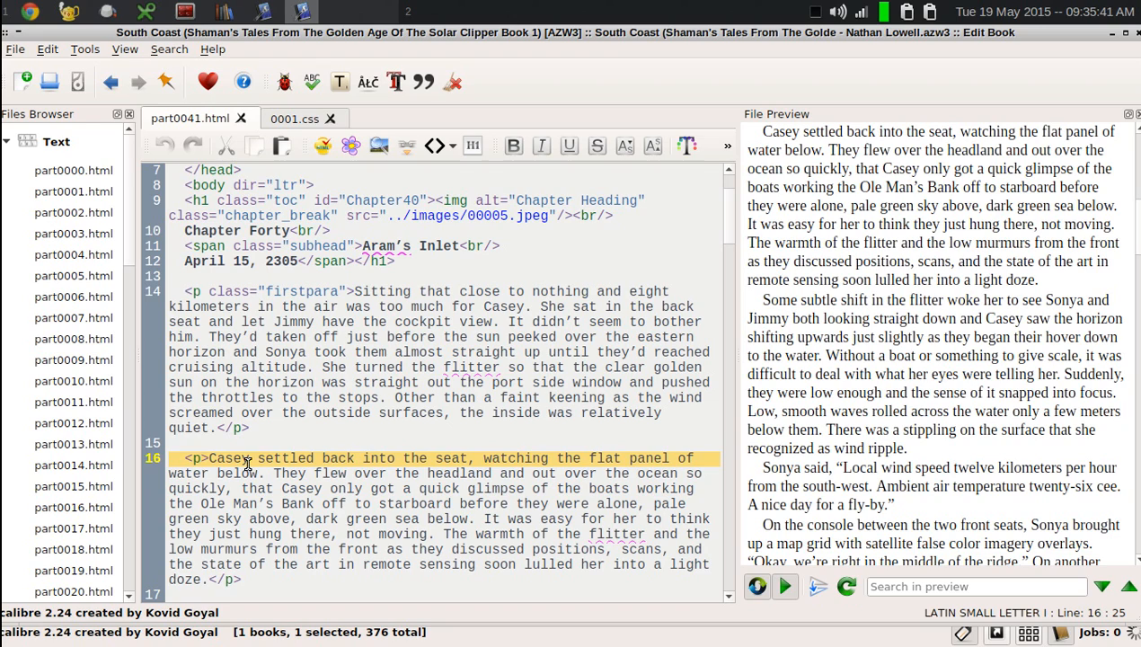
key(Home)
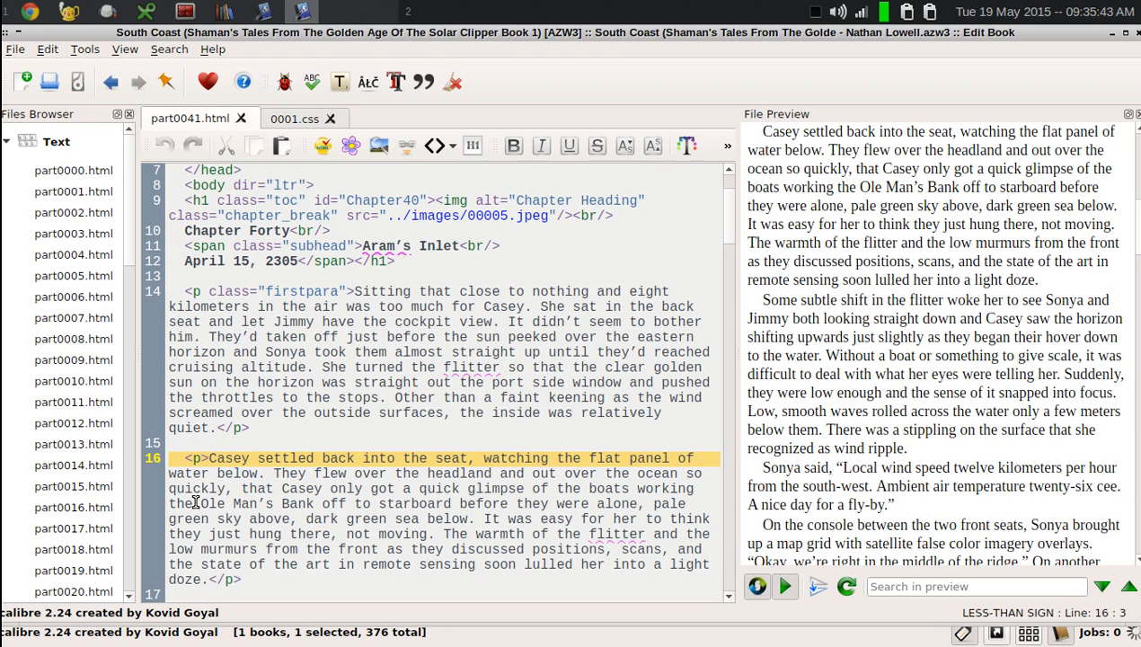
key(Left)
key(shift+Right)
key(shift+Right)
key(shift+Right)
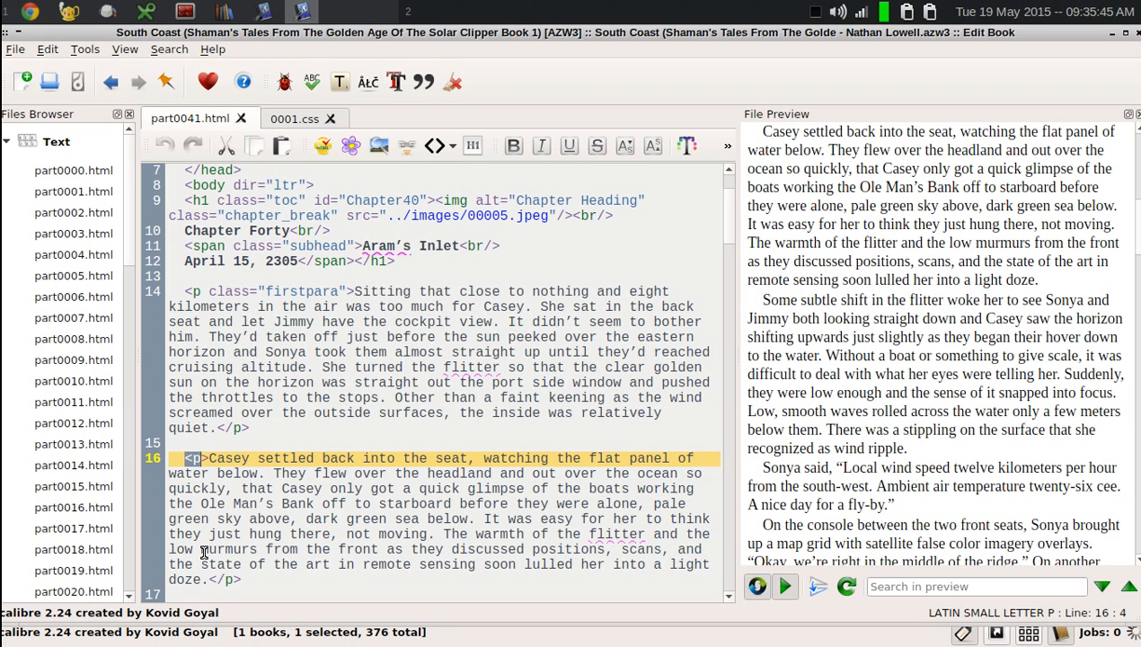
key(Down)
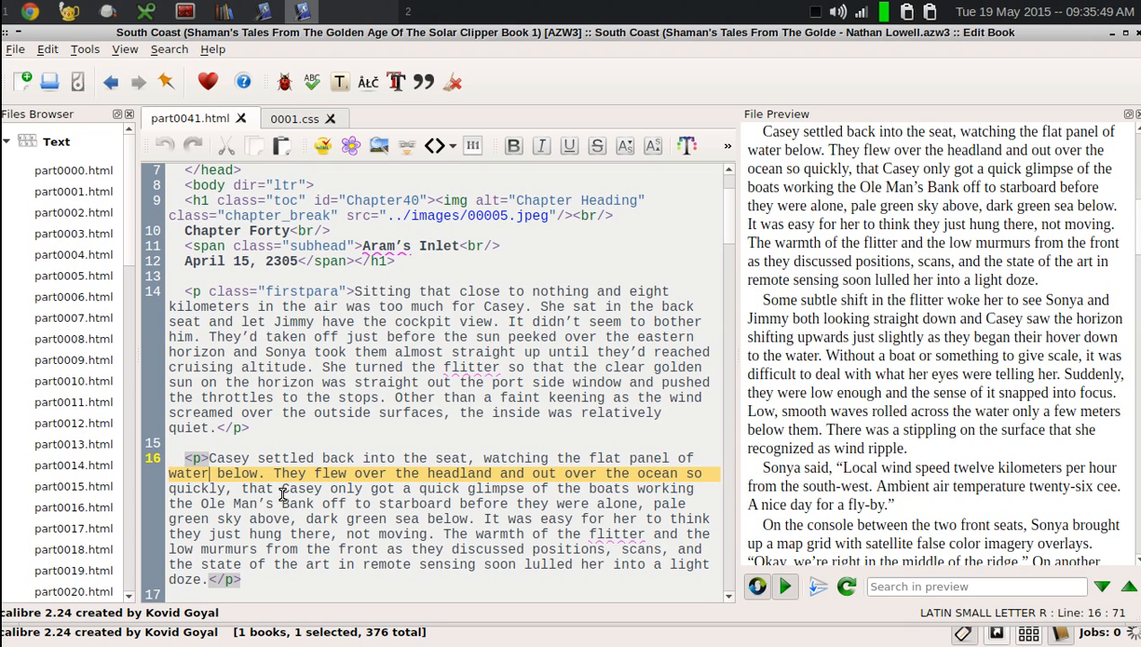
Step: Review the markup of the following paragraphs in part0041.html, and close the South Coast book's editor
scroll(285, 486, down, 3)
scroll(291, 485, down, 3)
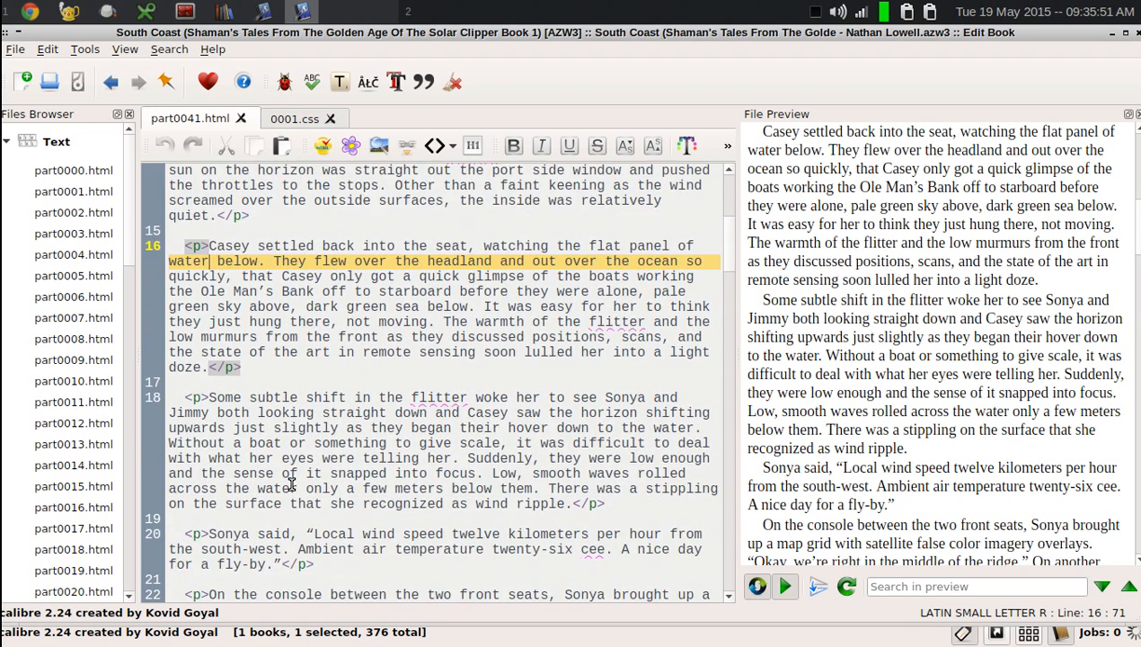
scroll(291, 485, down, 2)
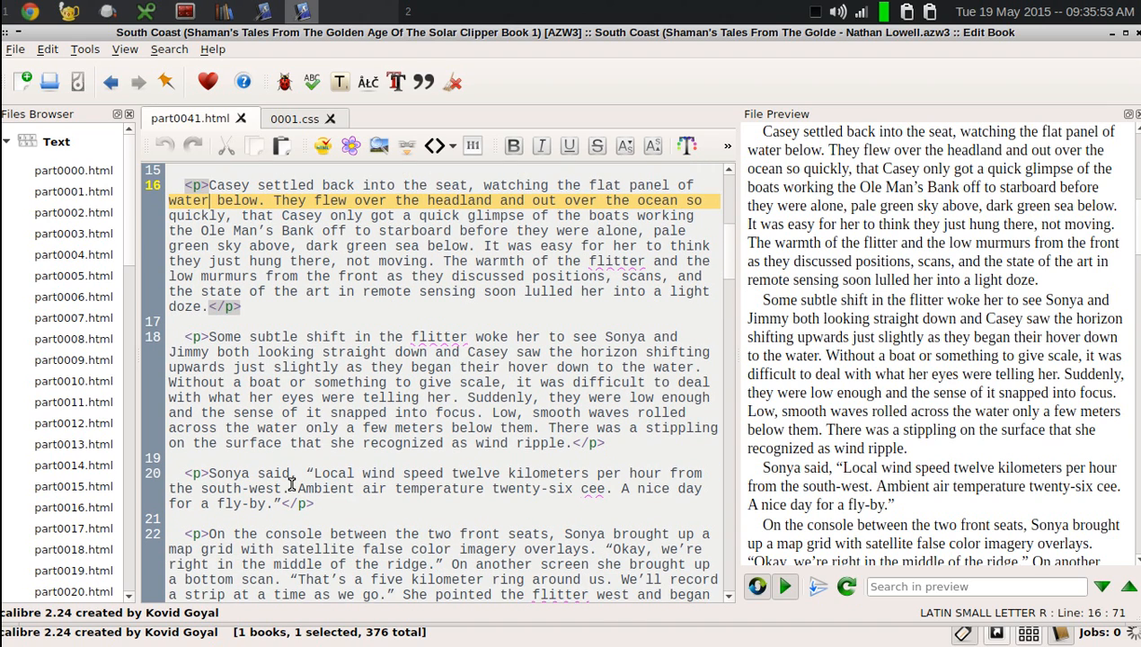
scroll(291, 486, down, 1)
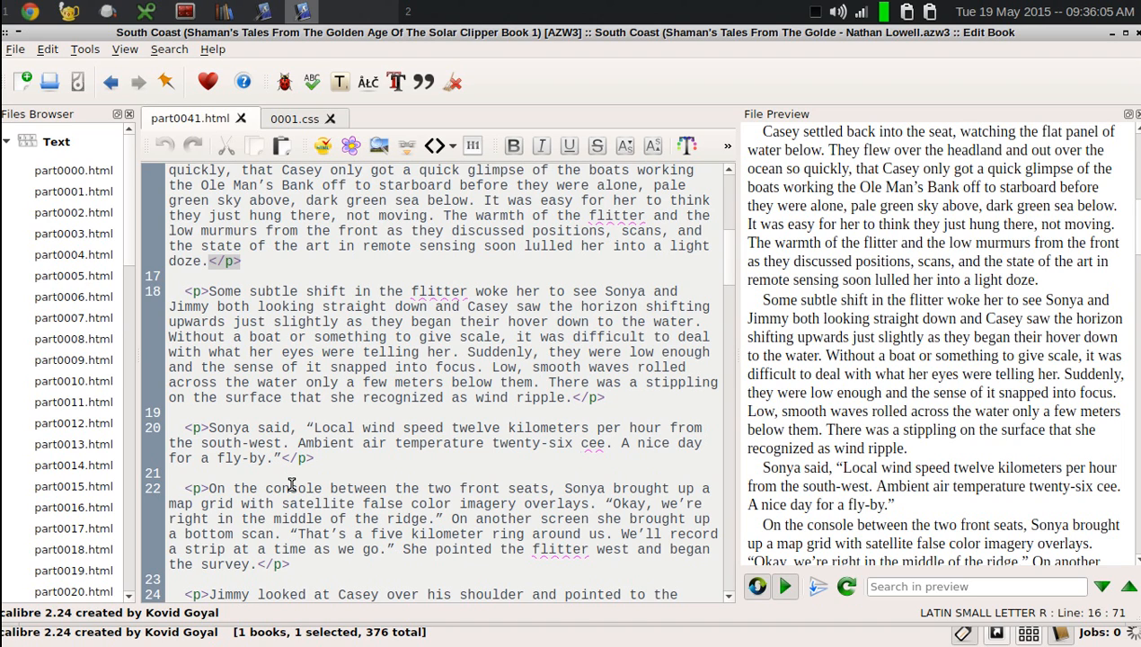
scroll(313, 464, down, 2)
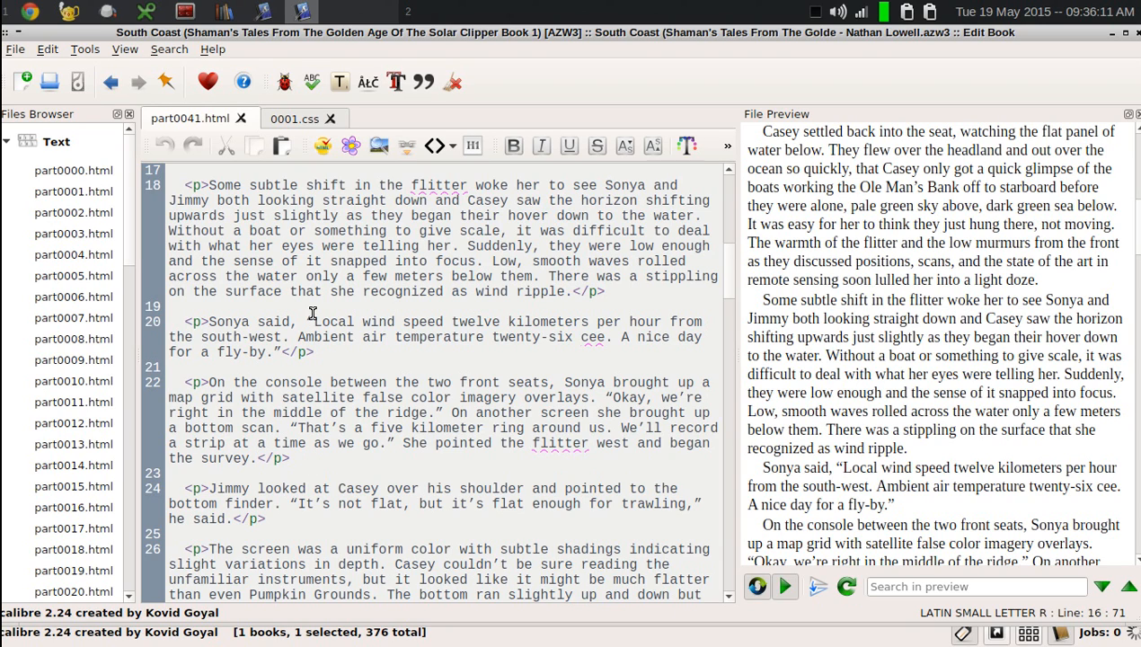
click(1139, 34)
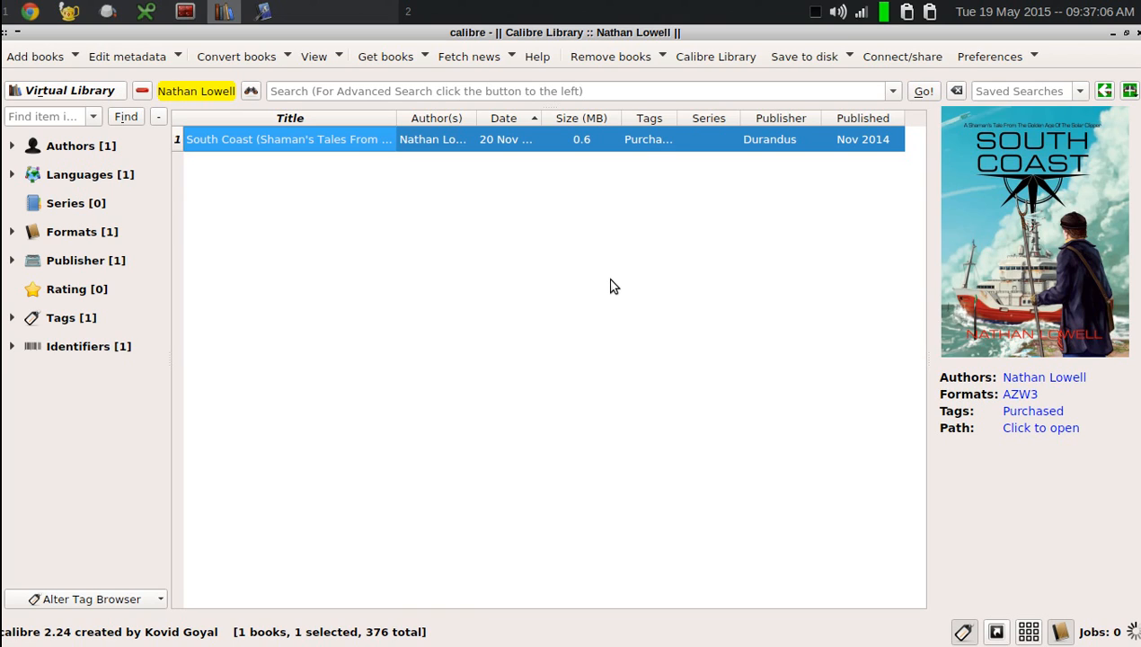
Step: Switch to the Fixing Ebooks Demo editor and examine the end of the chapter and the Chapter 4 opening in the preview
click(265, 13)
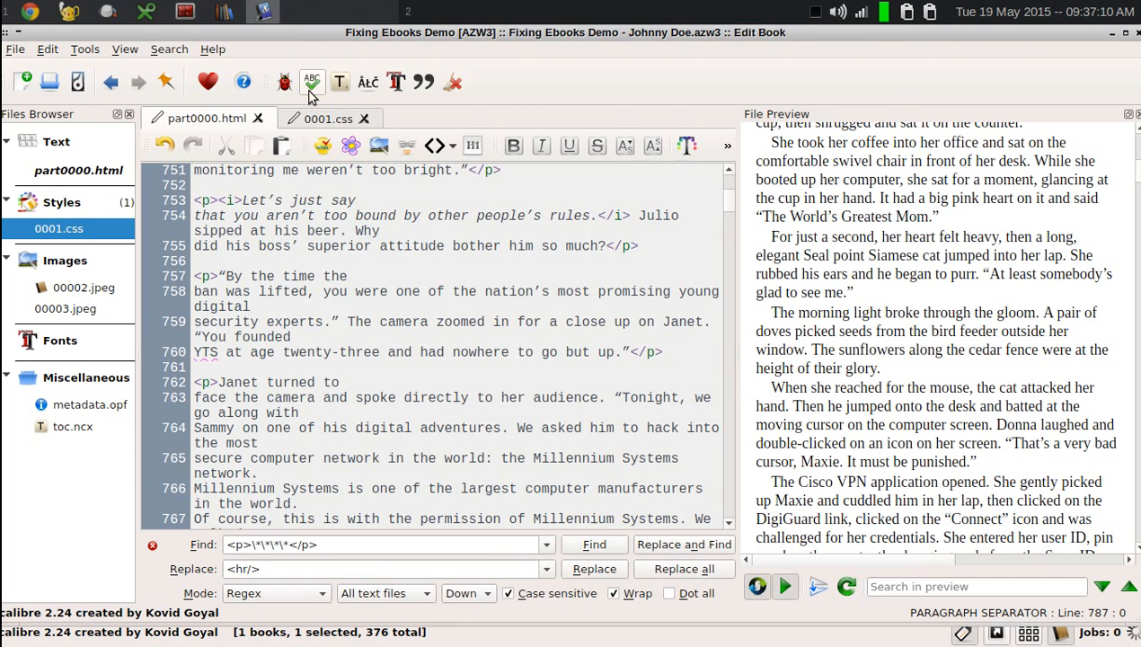
scroll(970, 359, down, 15)
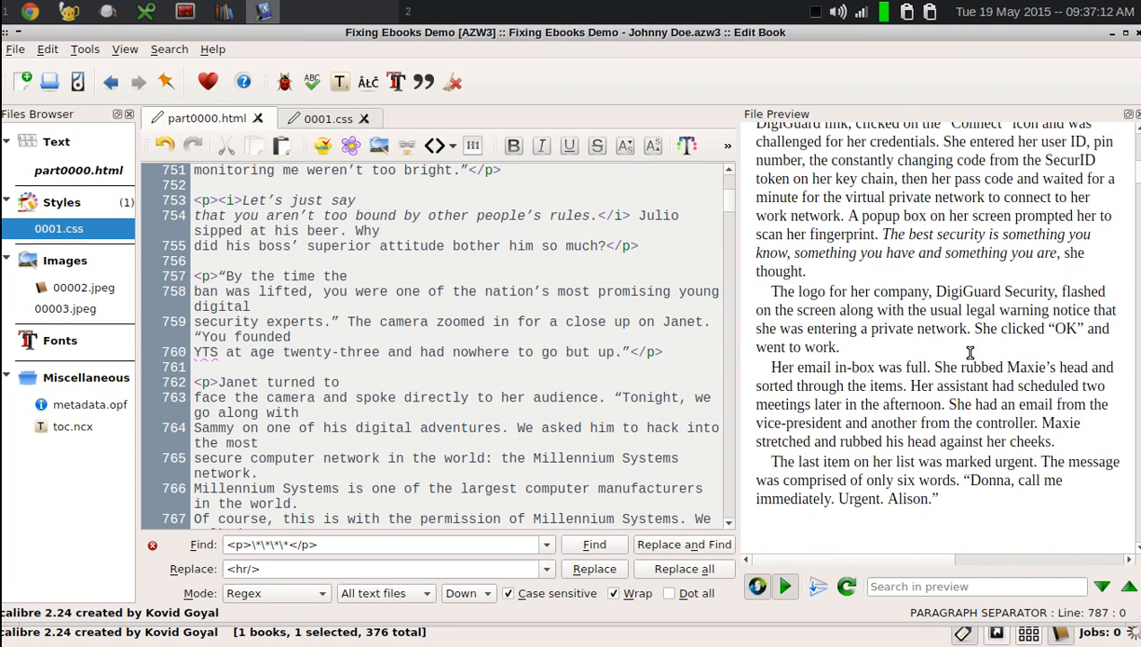
scroll(971, 353, down, 5)
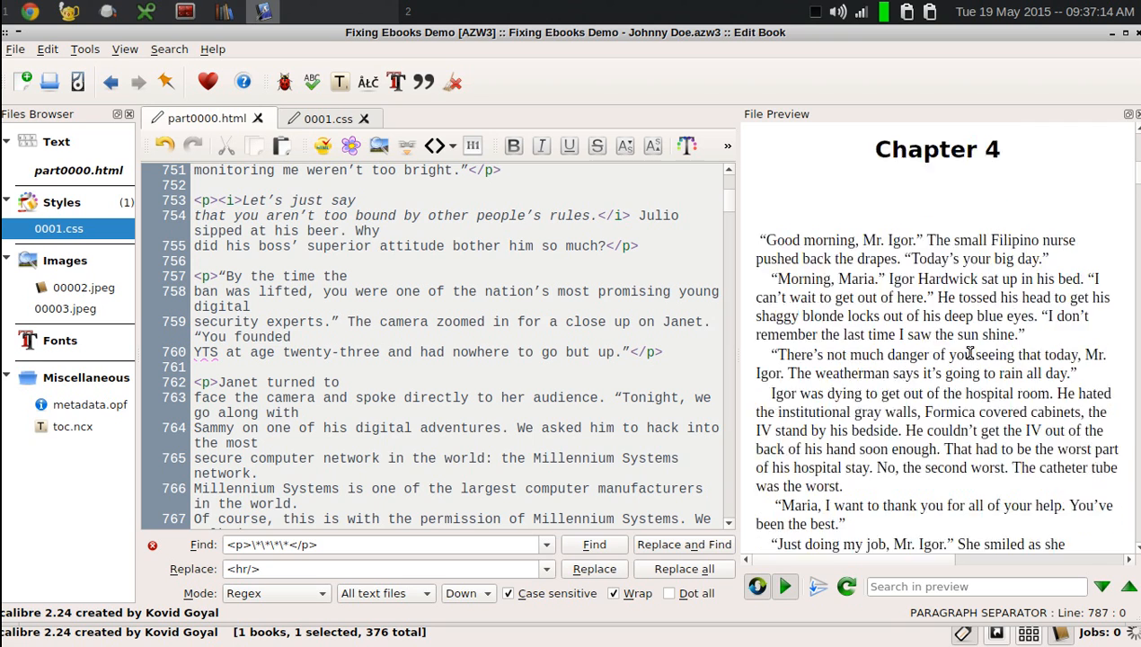
scroll(970, 353, up, 5)
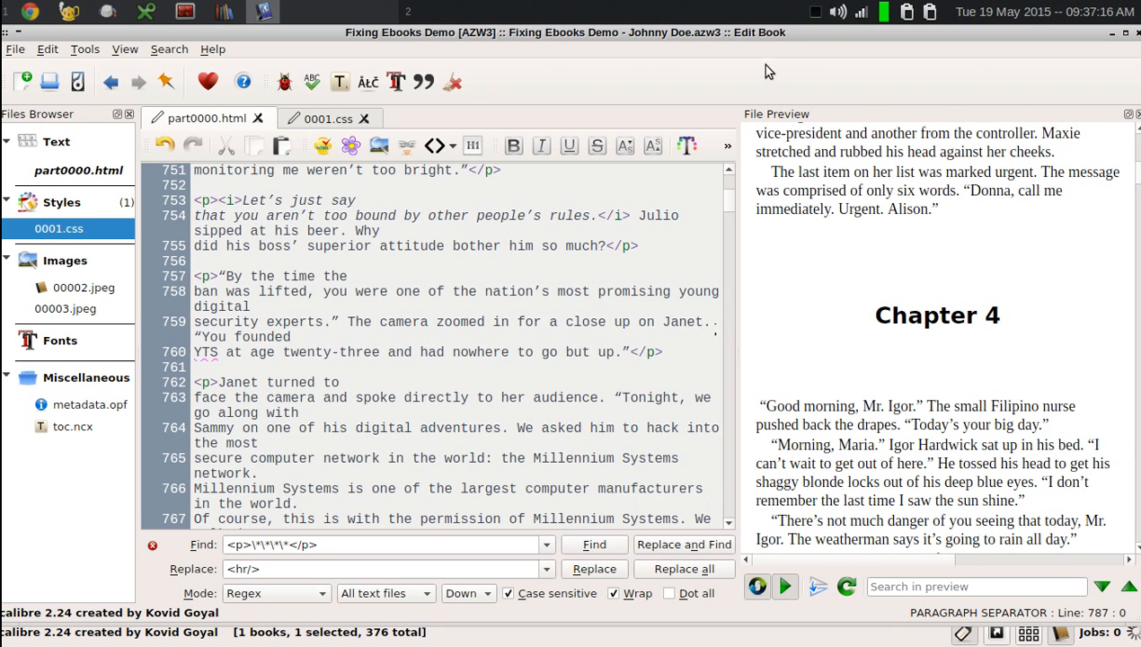